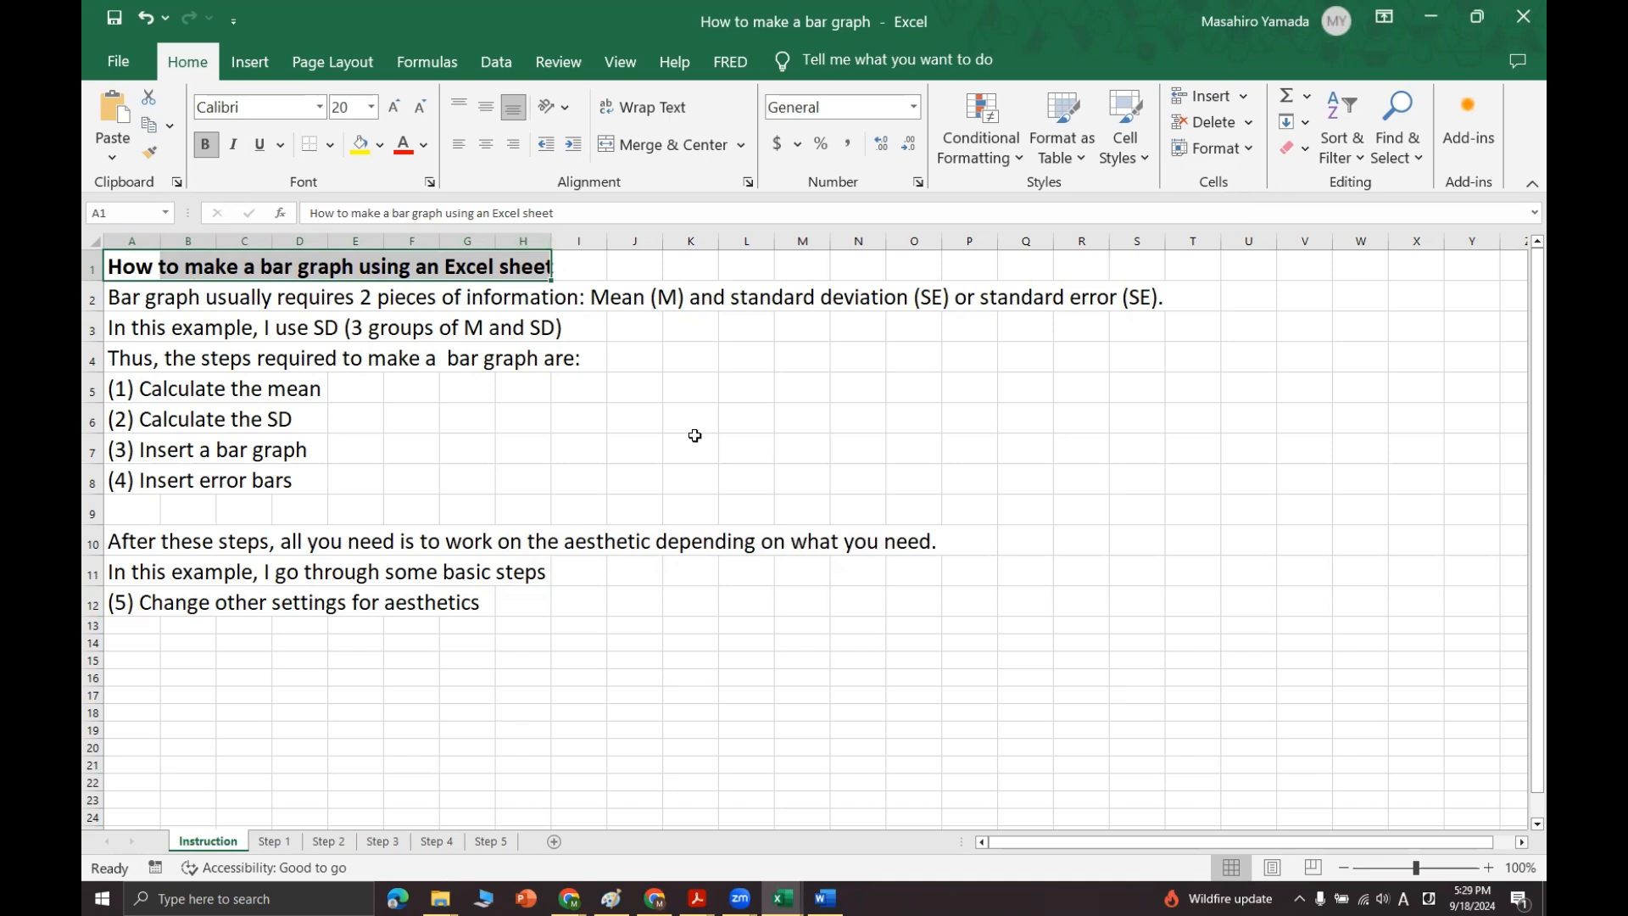
Step: Go to the Step 1 sheet and examine the Group 1 data in B2:B10
key(shift+Right)
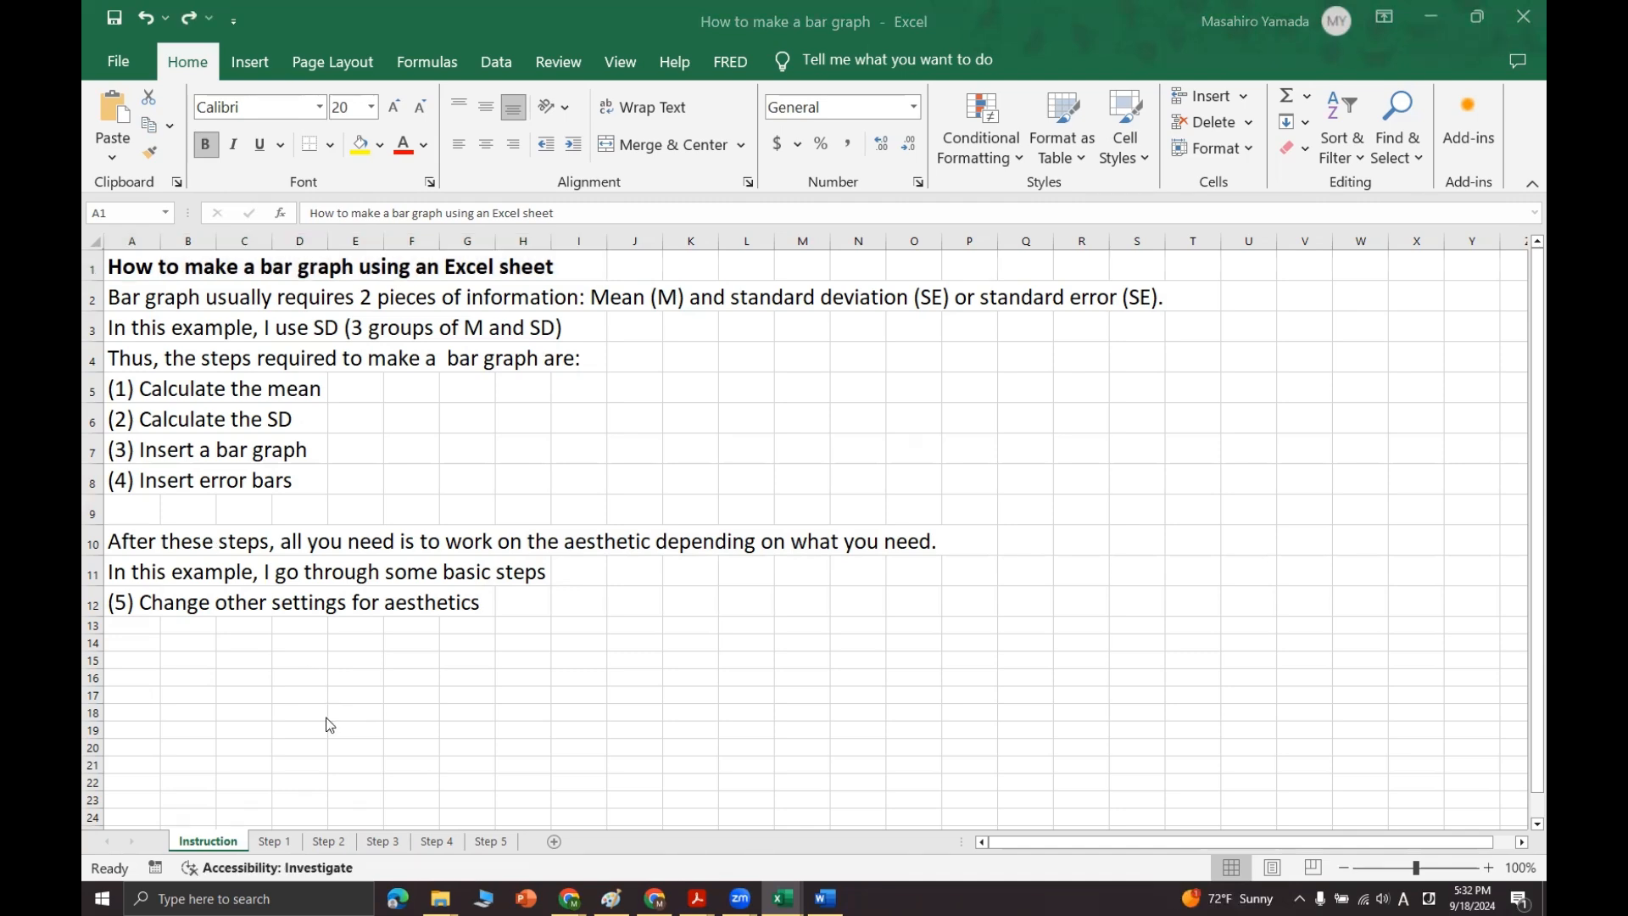
click(276, 841)
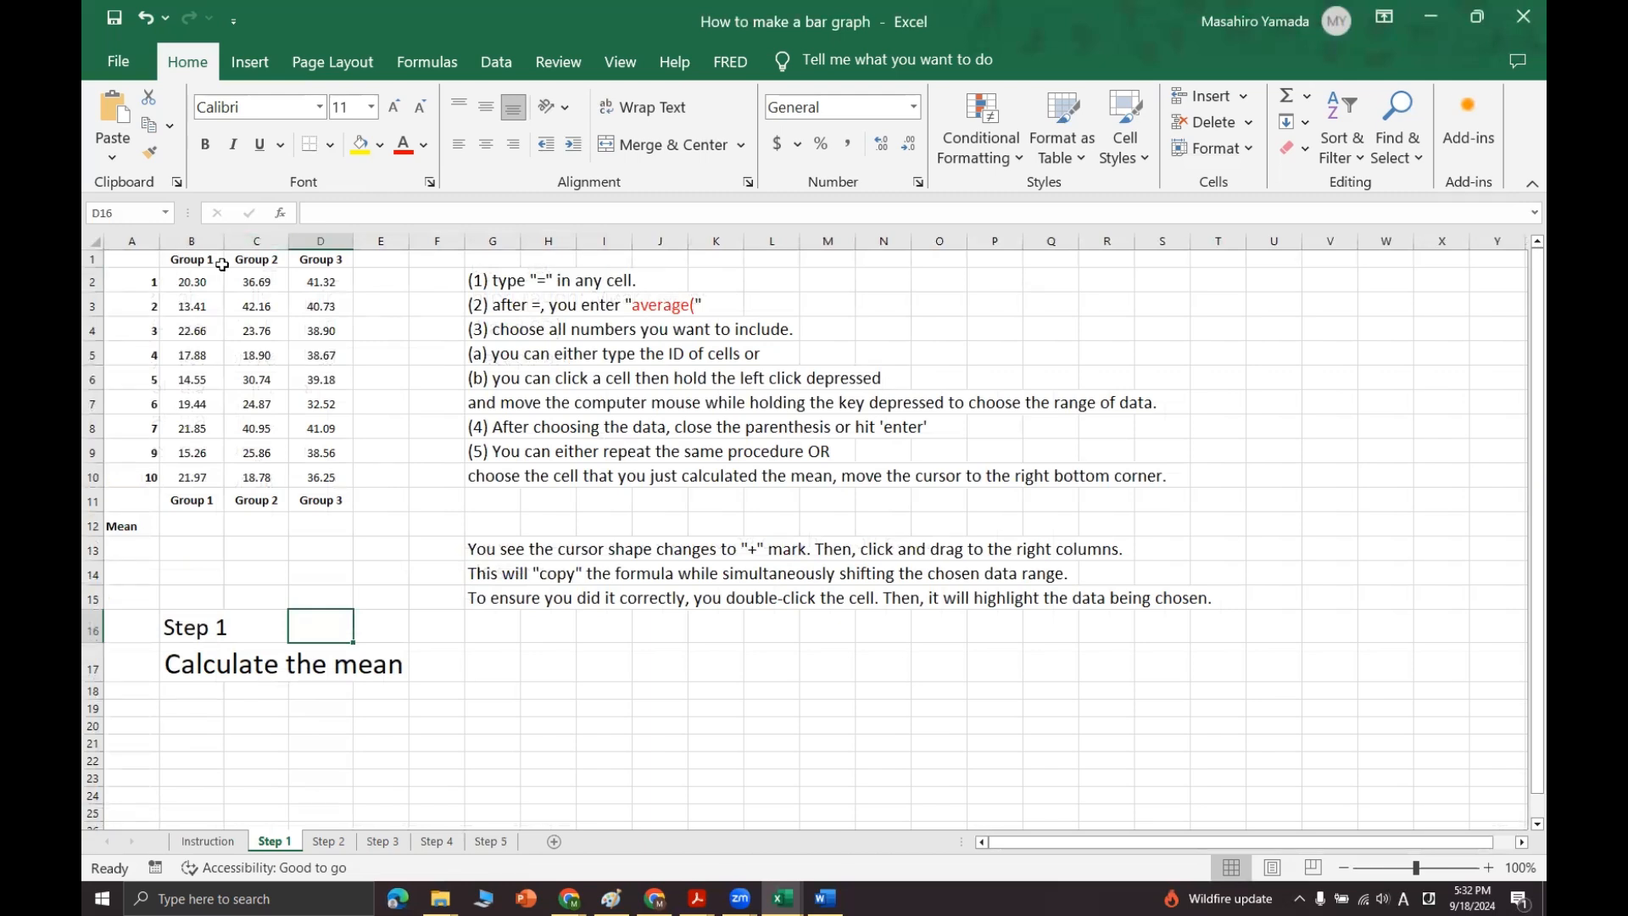
drag(197, 281, 207, 481)
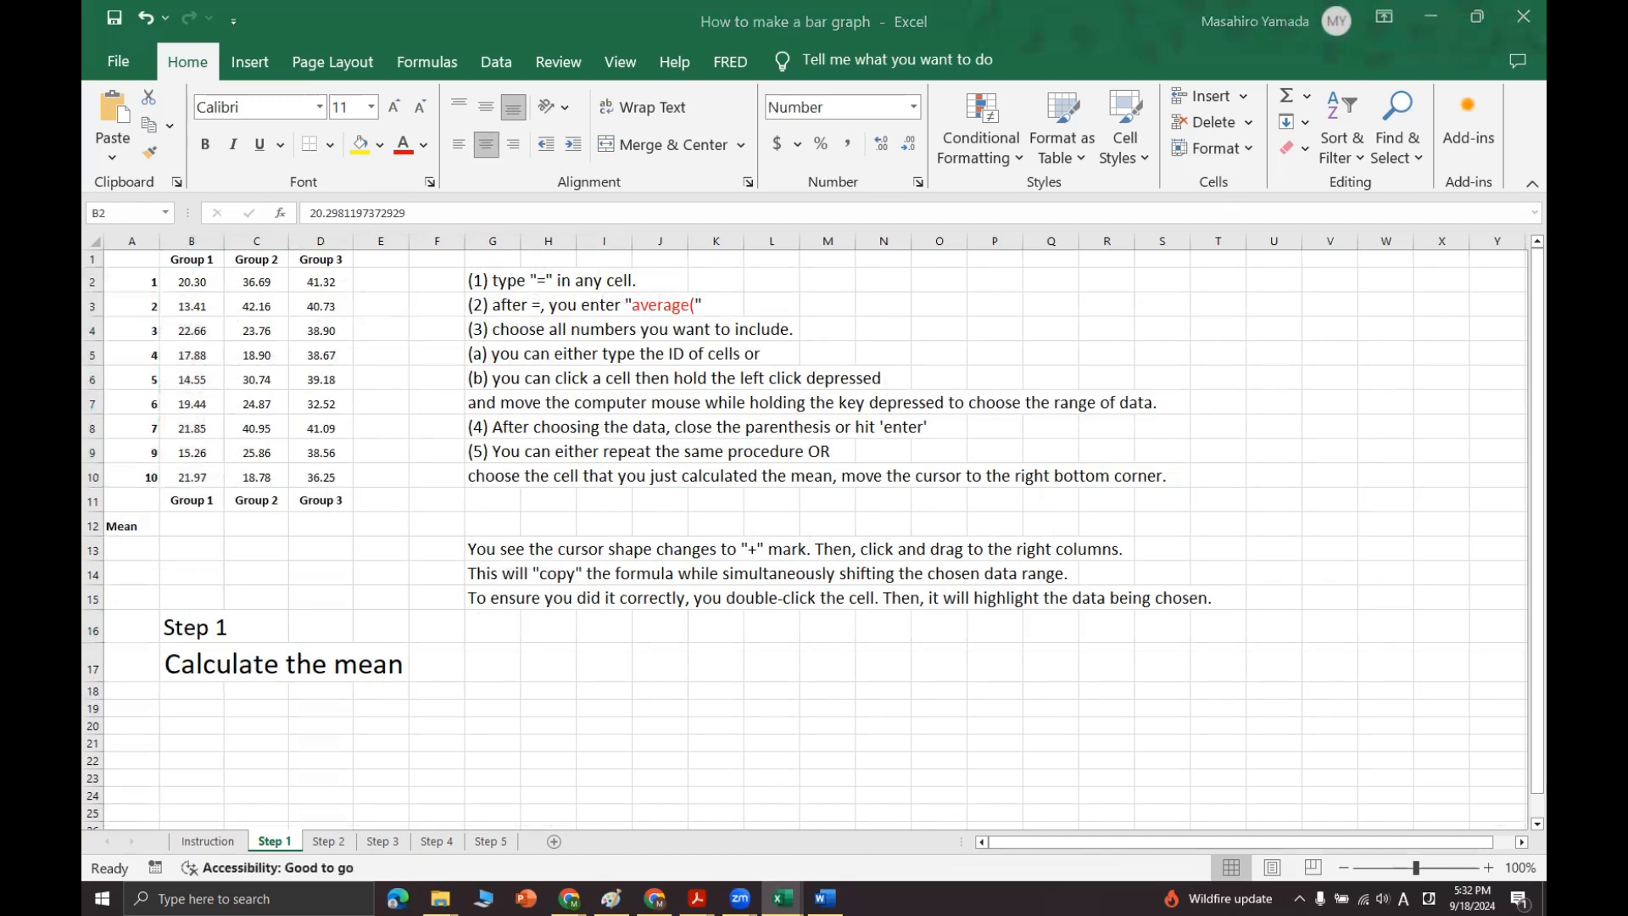
Step: Paste the finished Group Differences bar chart onto the Step 1 sheet as a preview and delete it again
click(935, 408)
key(ctrl+v)
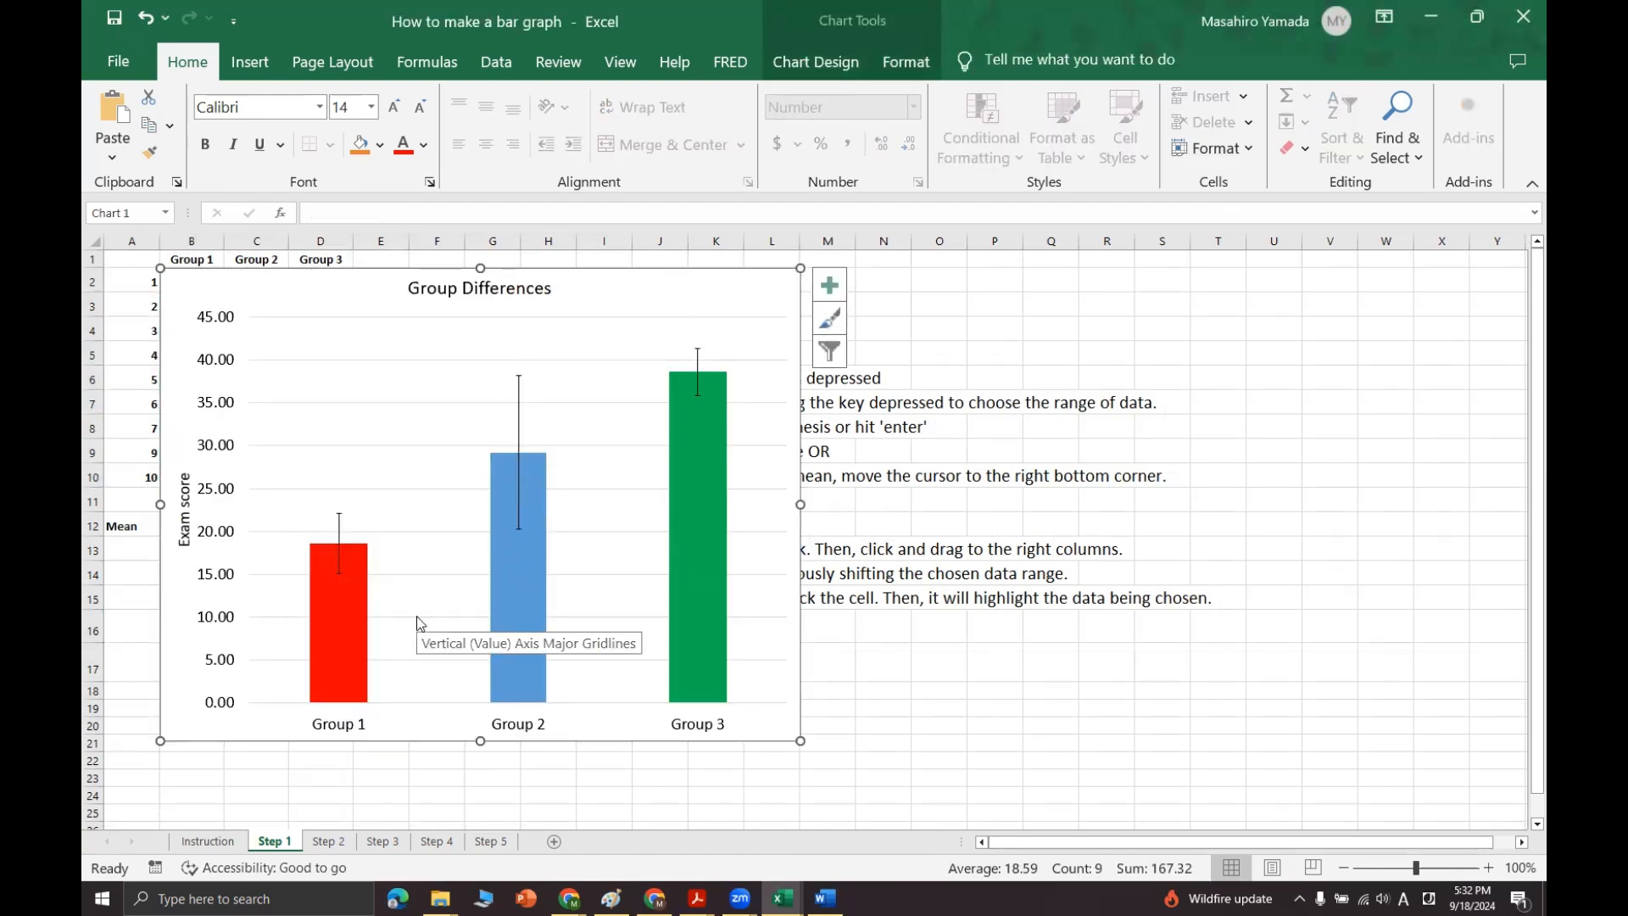
click(933, 726)
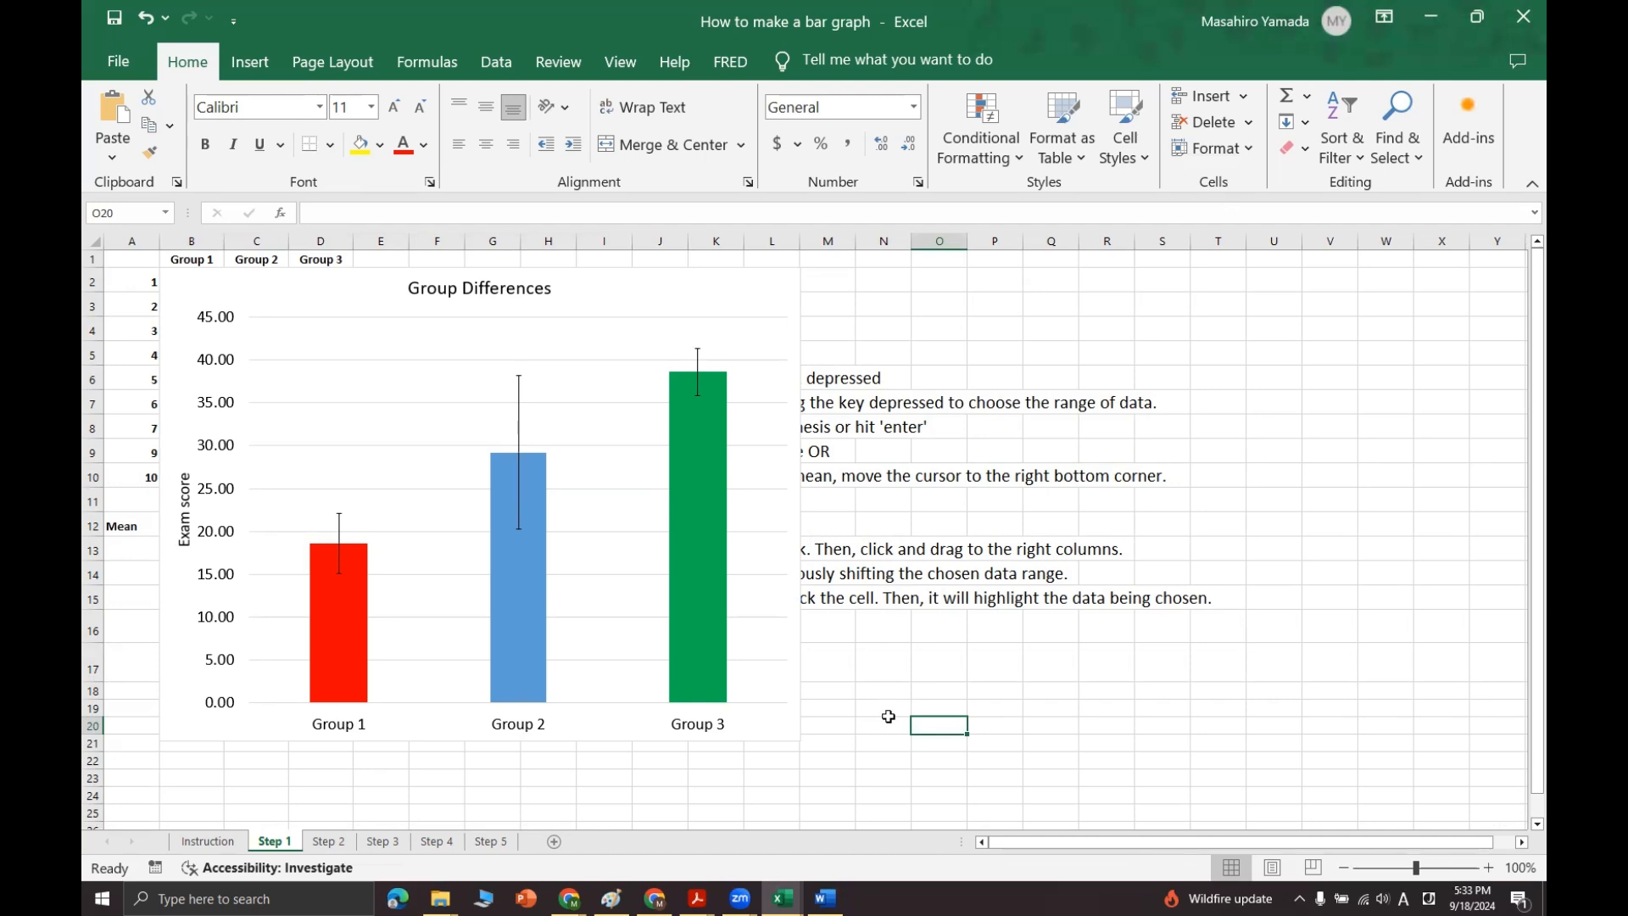
click(737, 293)
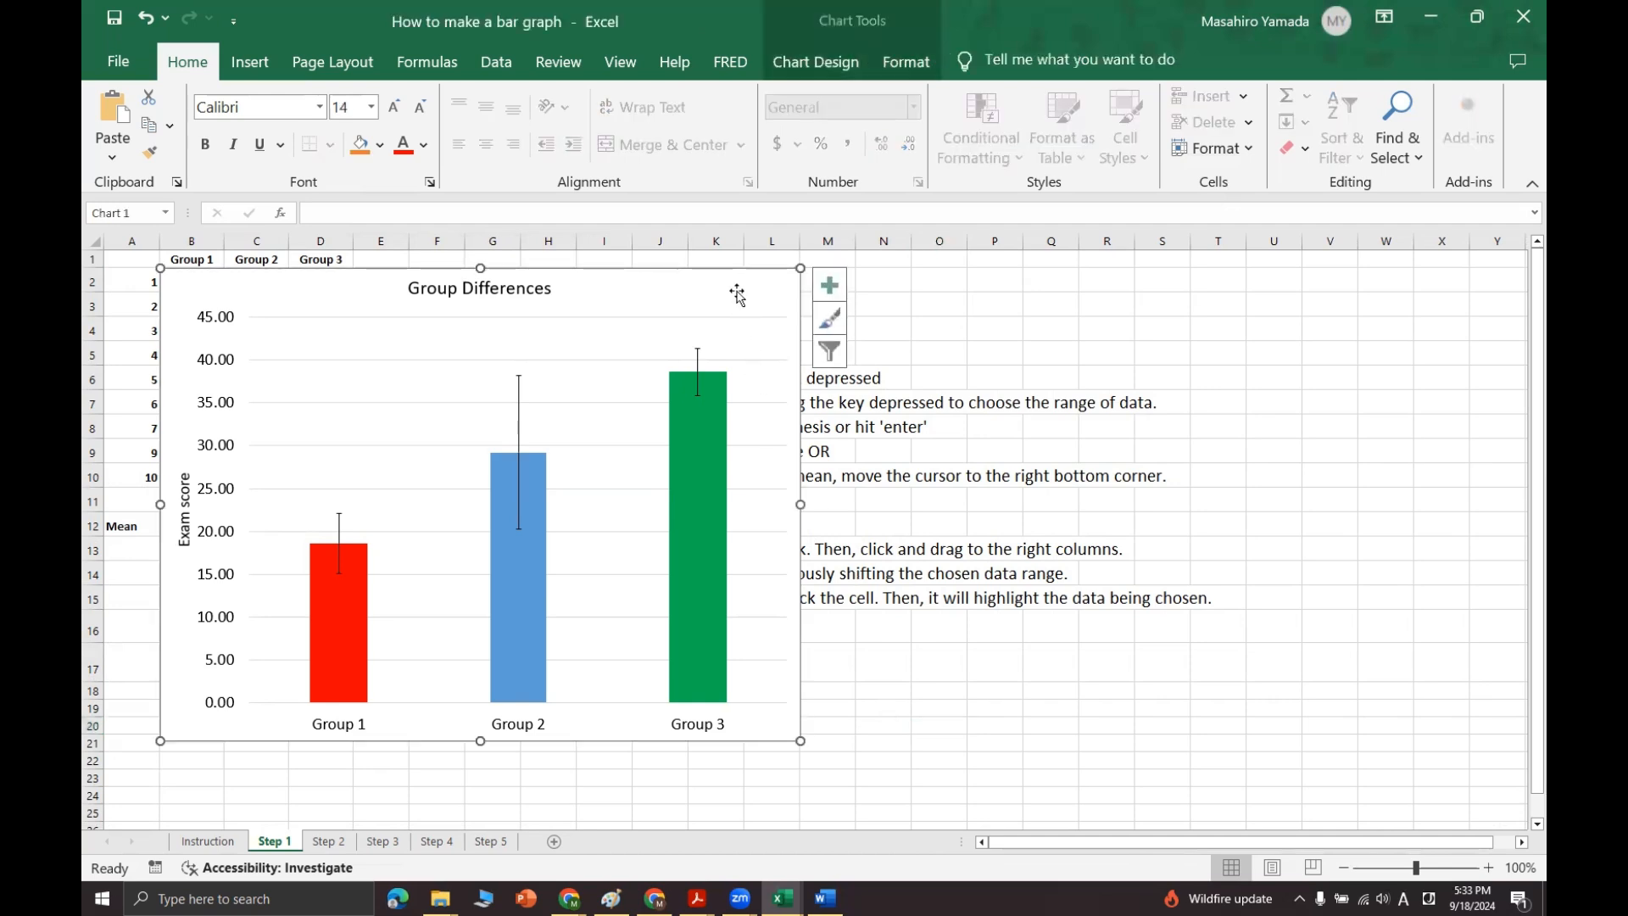
key(Delete)
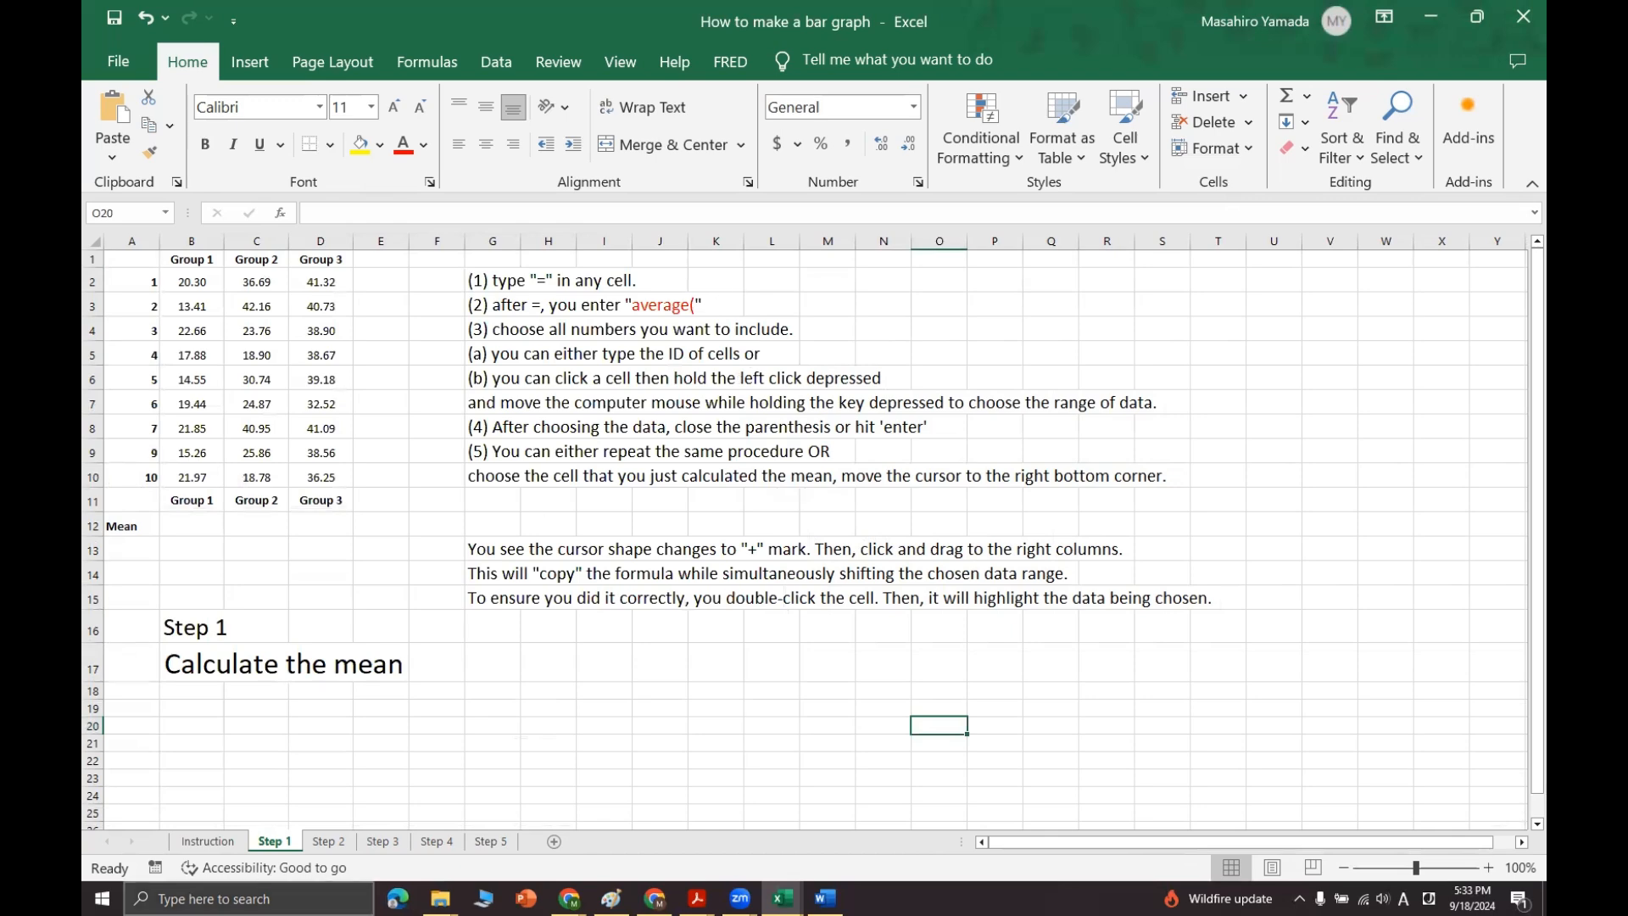
Step: Examine the Instruction sheet for the information a bar graph requires and the five listed steps for making one
click(208, 841)
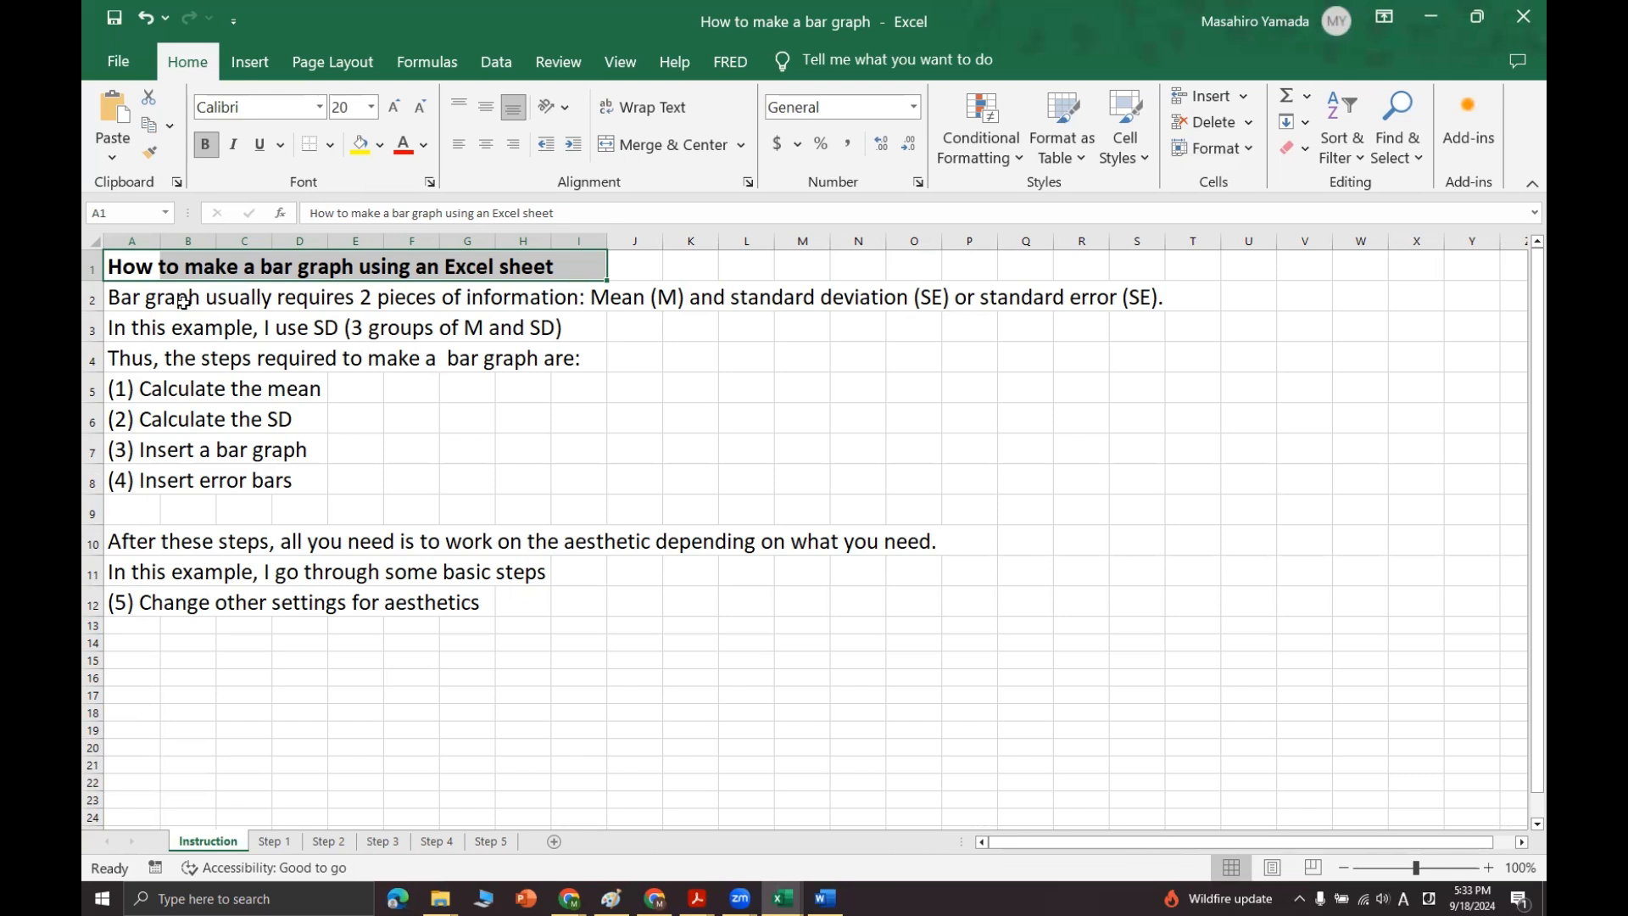
click(140, 300)
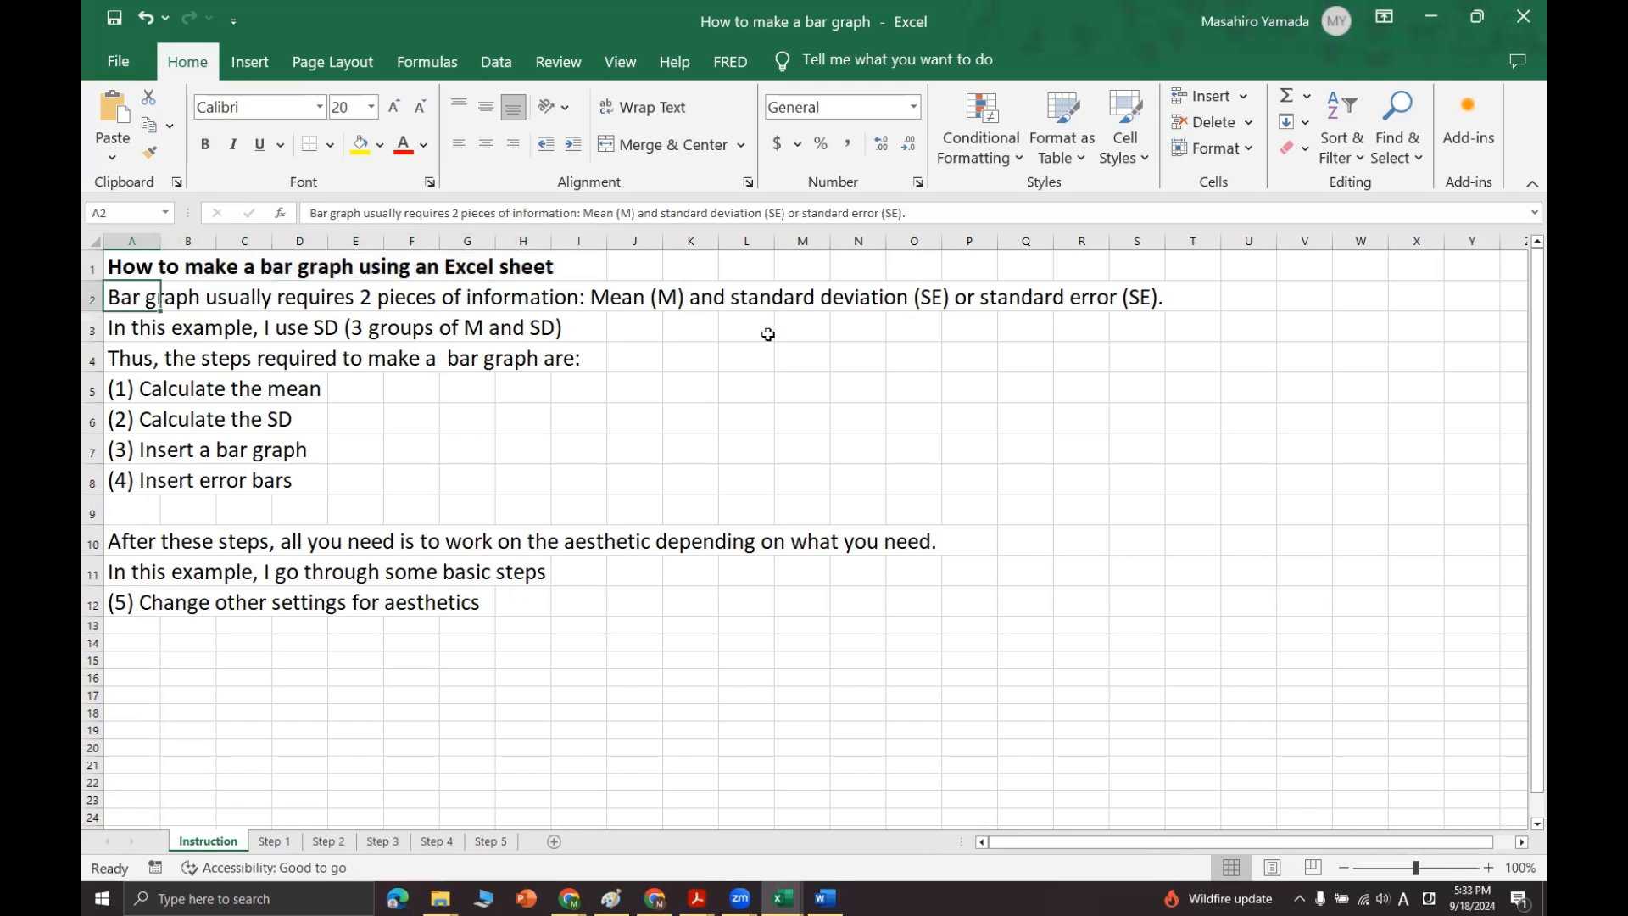
drag(170, 301, 1137, 302)
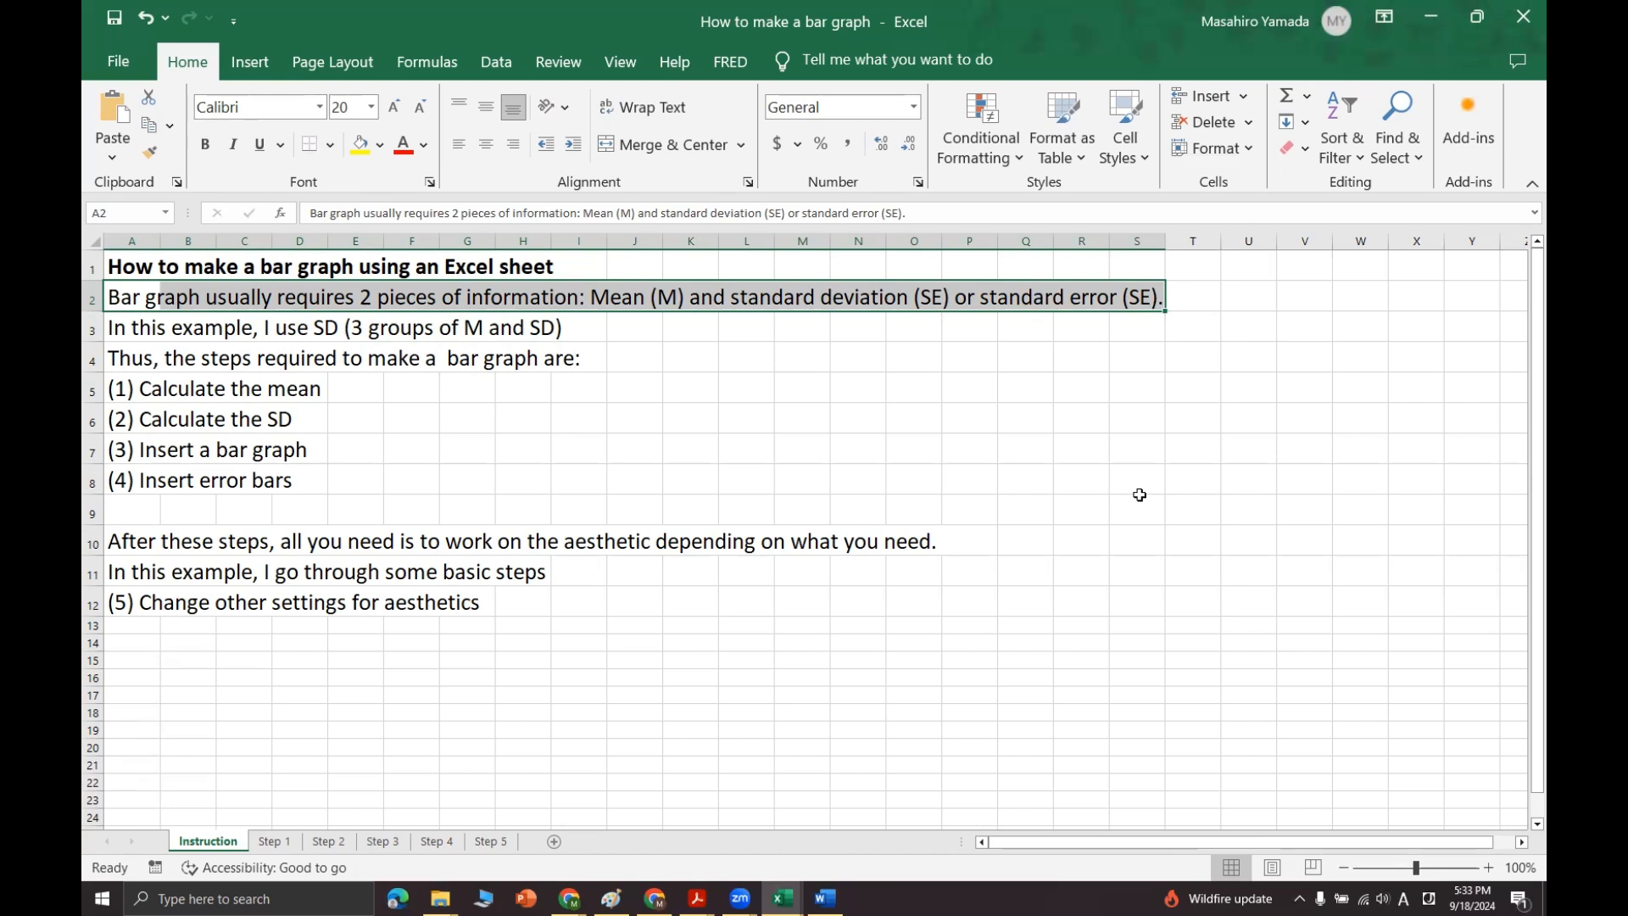
drag(119, 389, 312, 386)
drag(119, 417, 299, 408)
drag(120, 449, 296, 449)
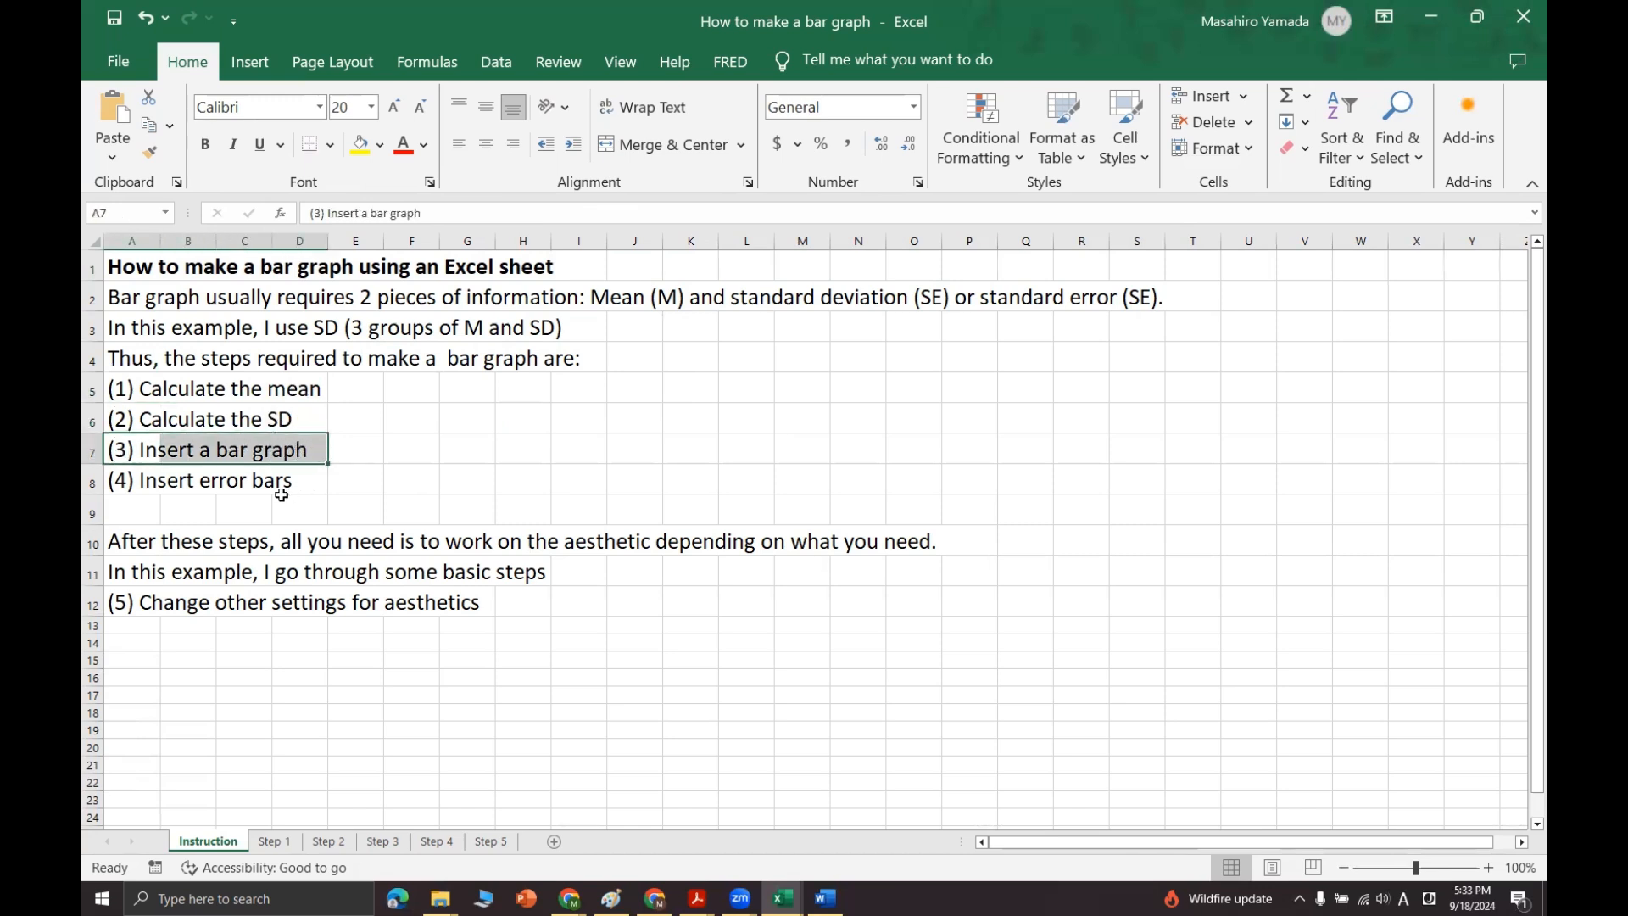
drag(125, 480, 322, 480)
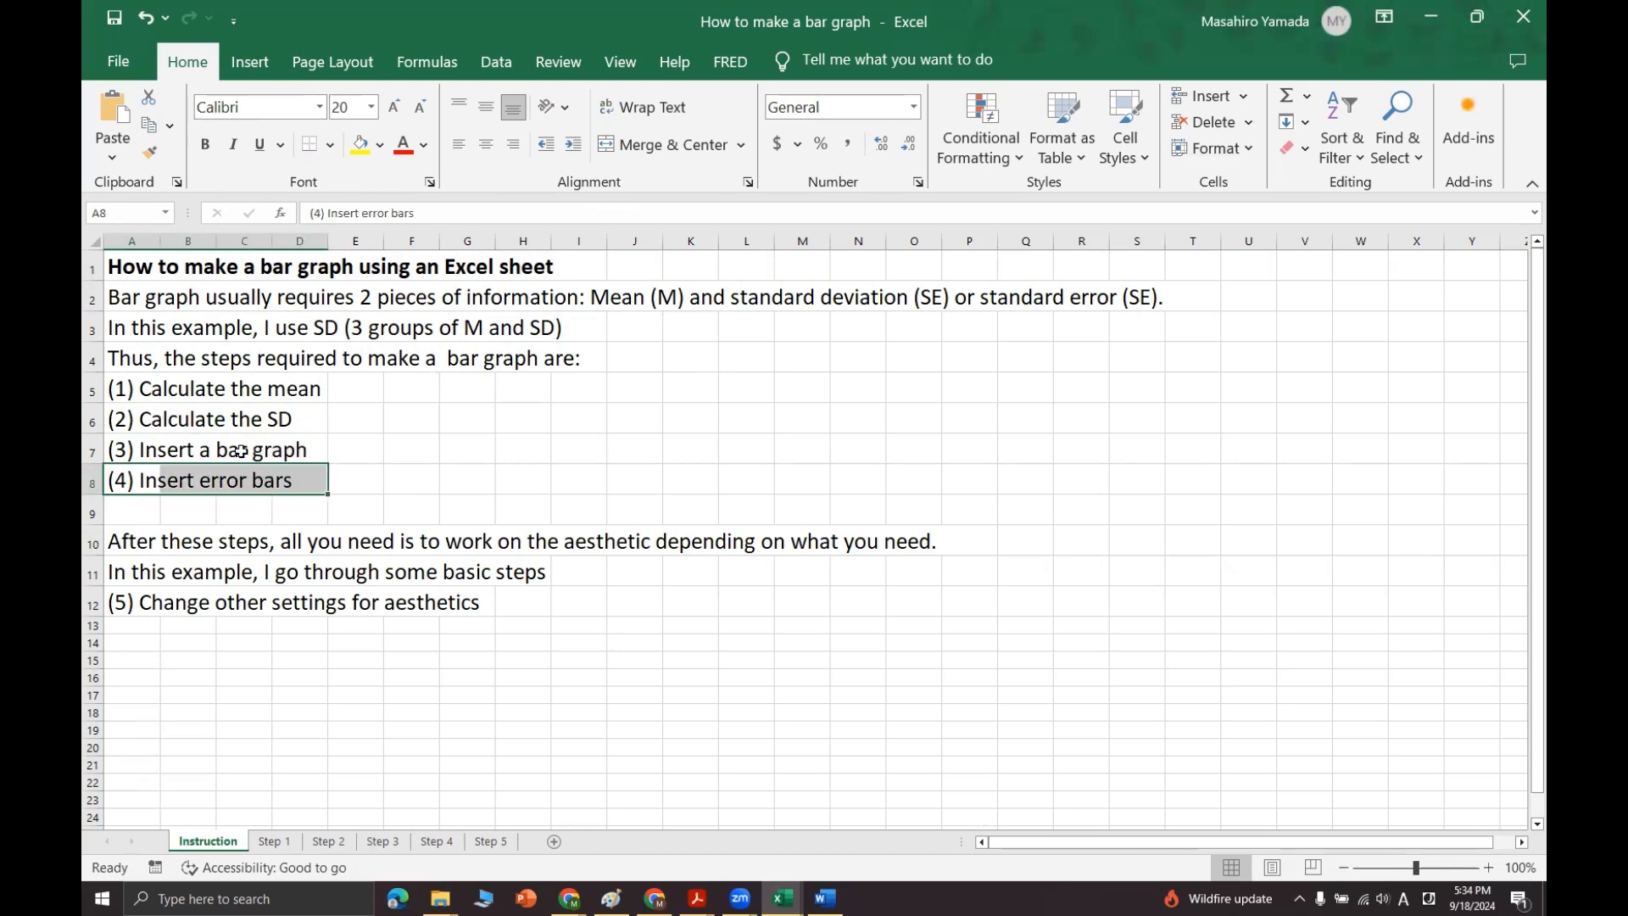
click(131, 512)
drag(131, 547, 914, 605)
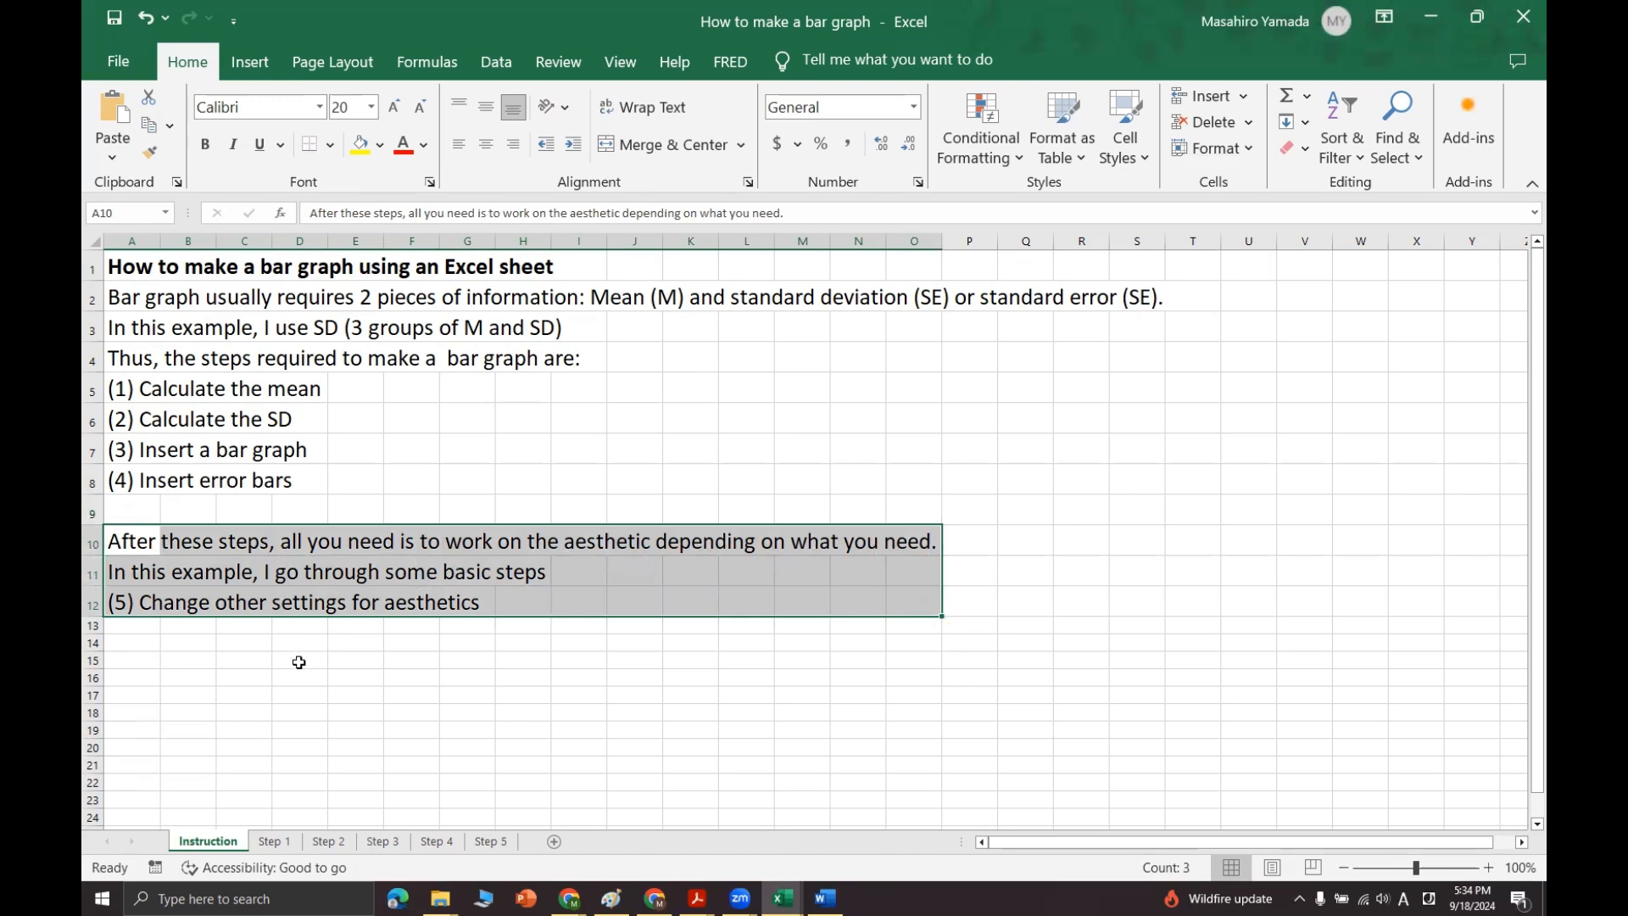
click(299, 662)
click(428, 532)
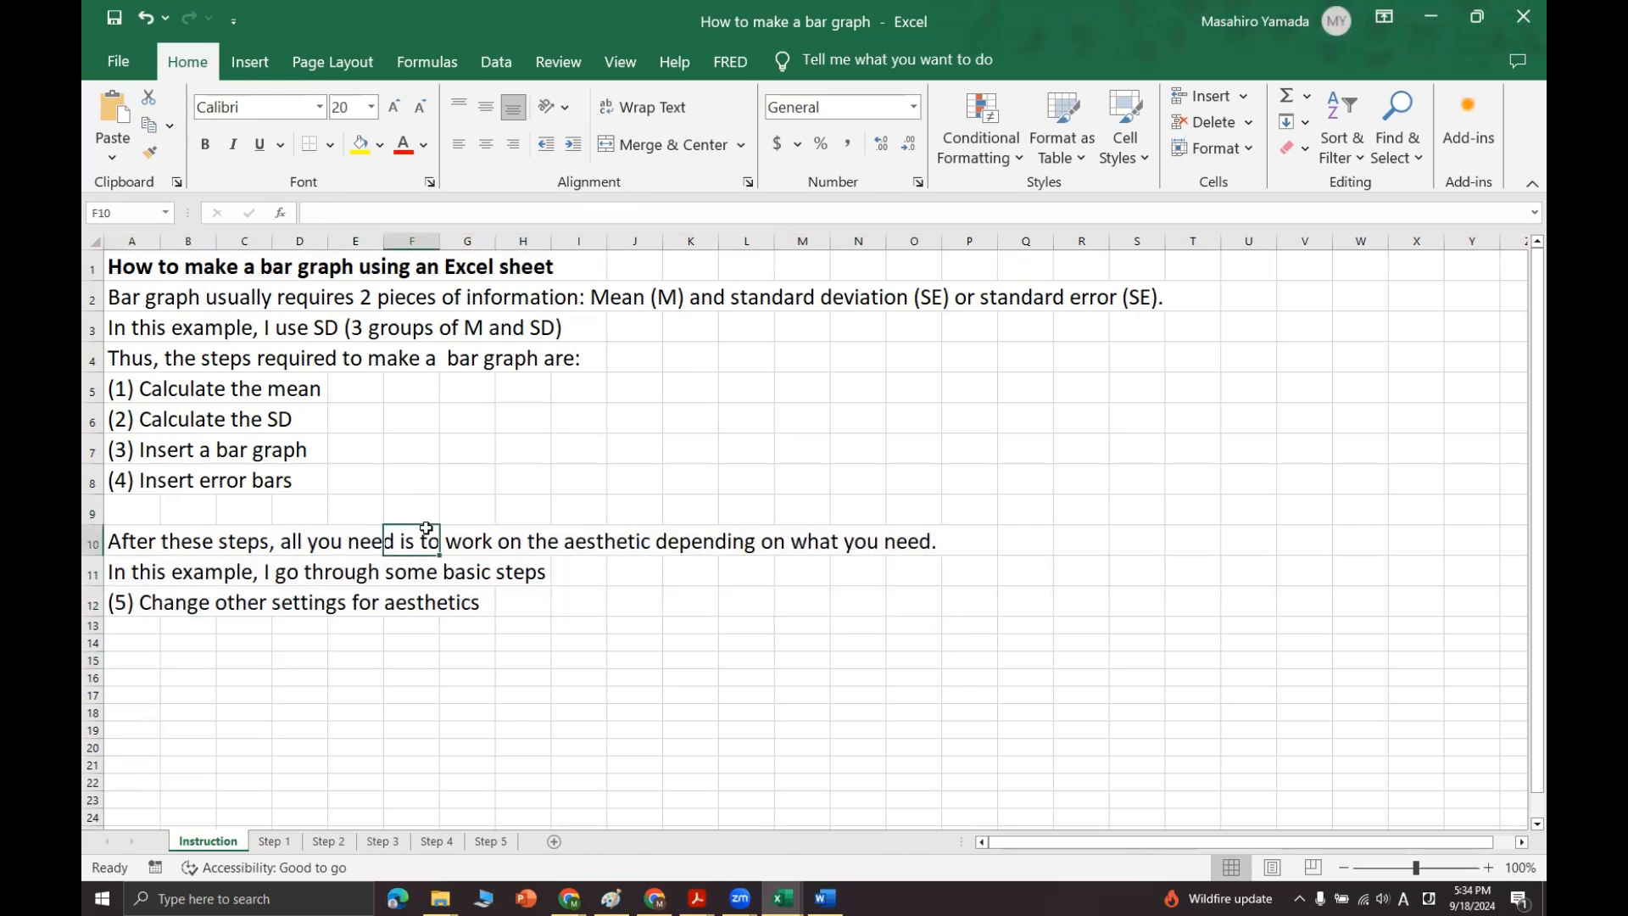
drag(128, 328, 594, 328)
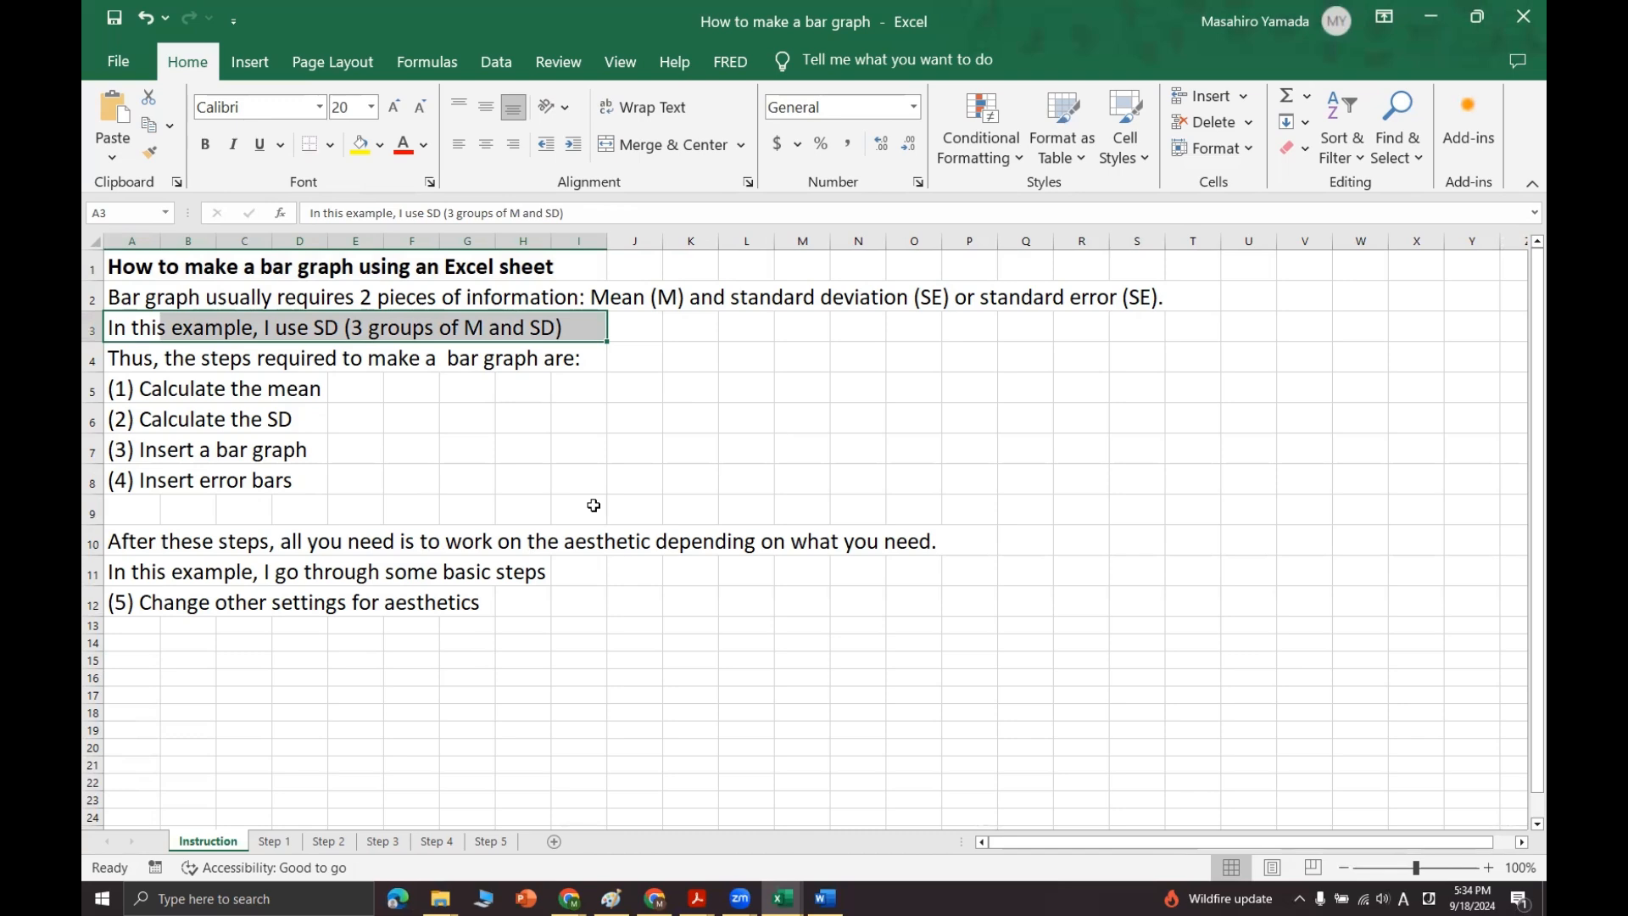
Step: On the Step 1 sheet, calculate the Group 1 mean in B12 with AVERAGE over B2:B10 and check the formula's range
click(274, 842)
click(198, 528)
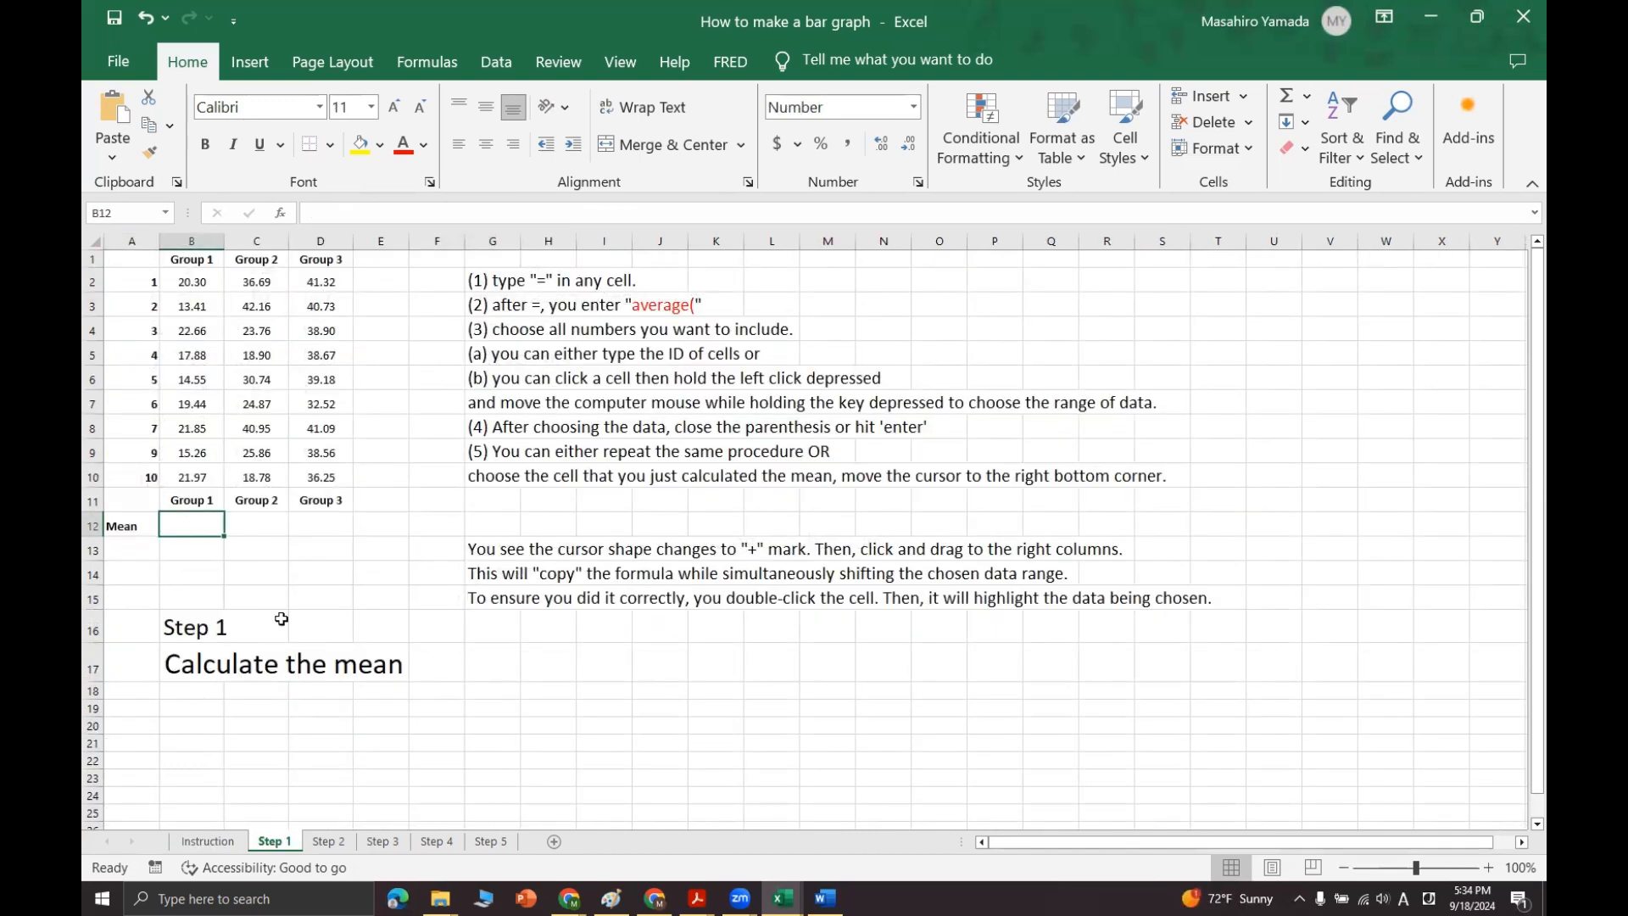
drag(188, 669, 437, 626)
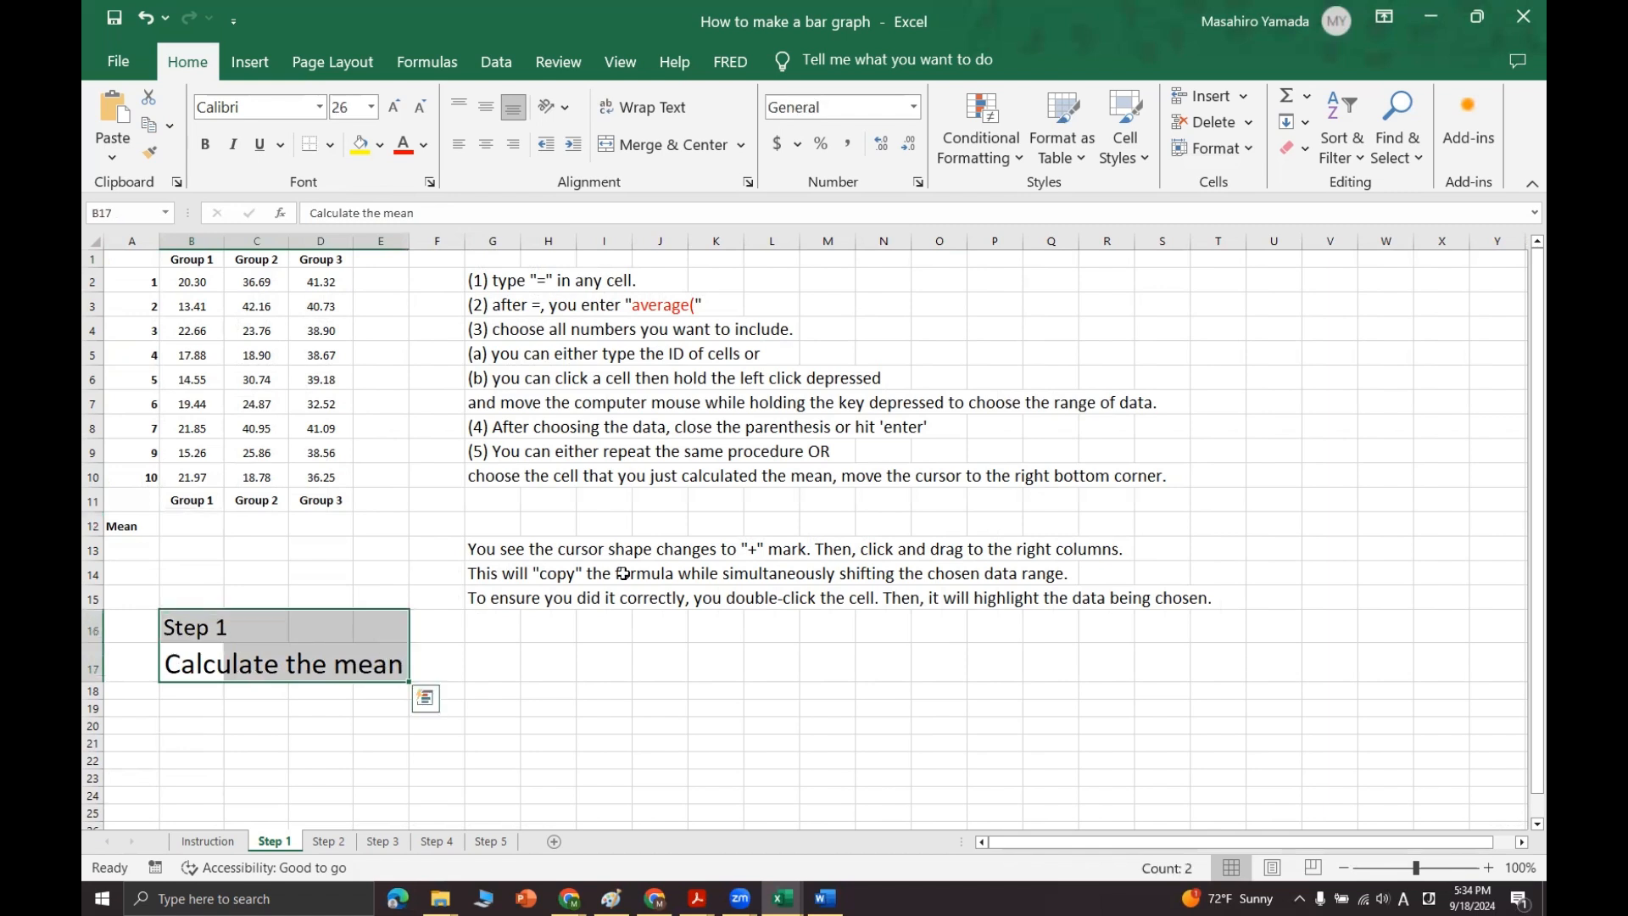
click(185, 529)
drag(498, 282, 673, 282)
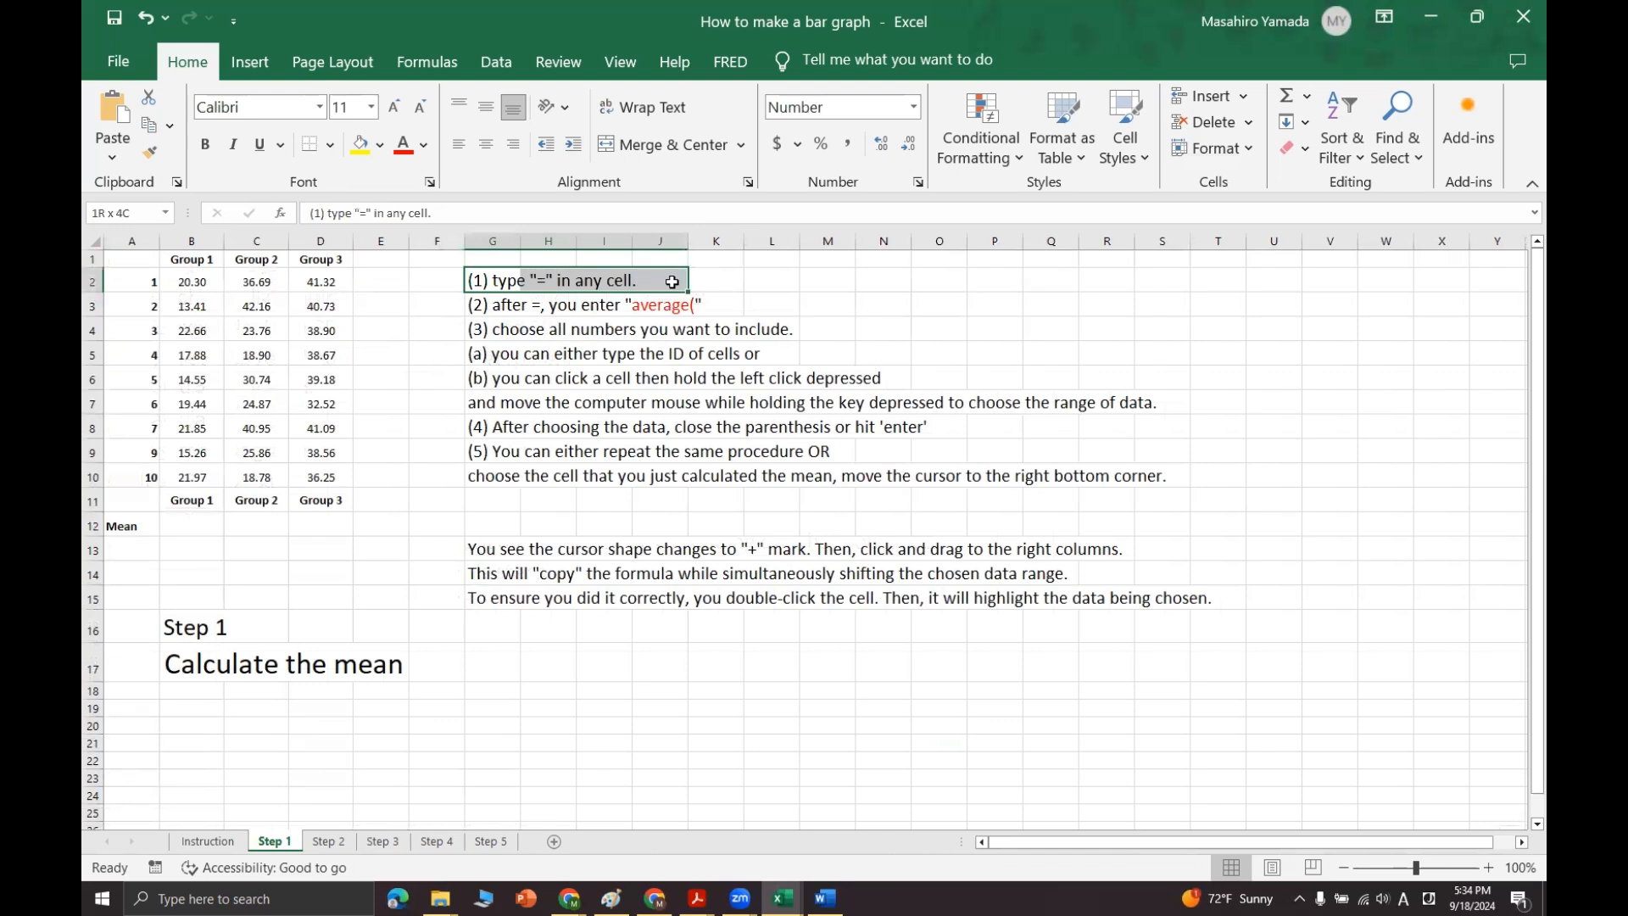
click(194, 529)
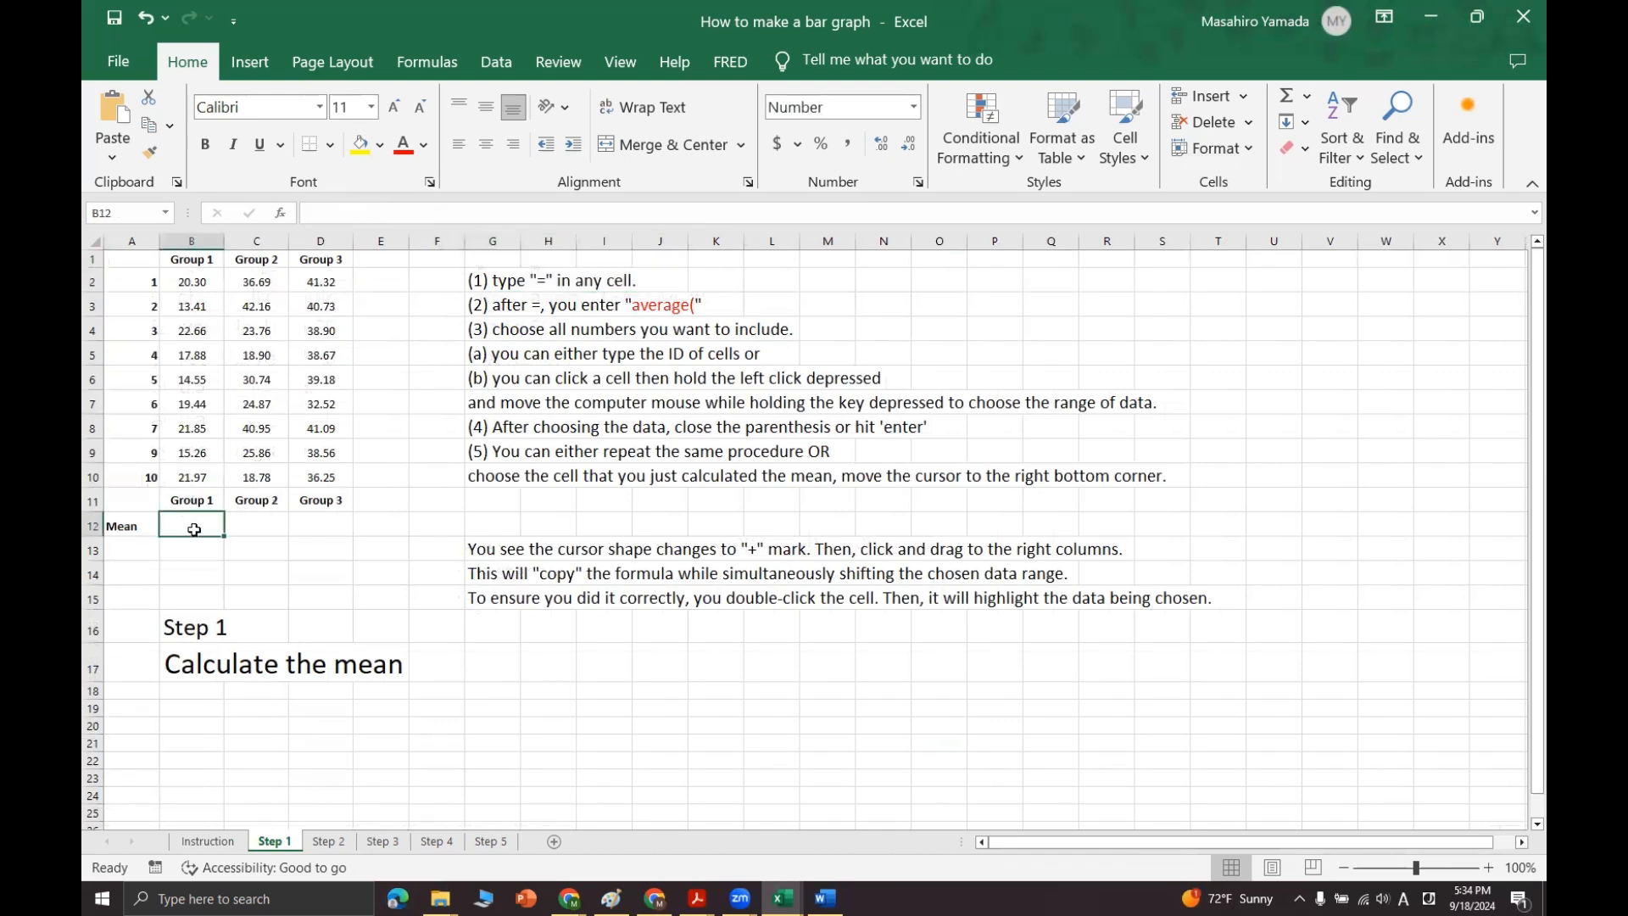
text(=)
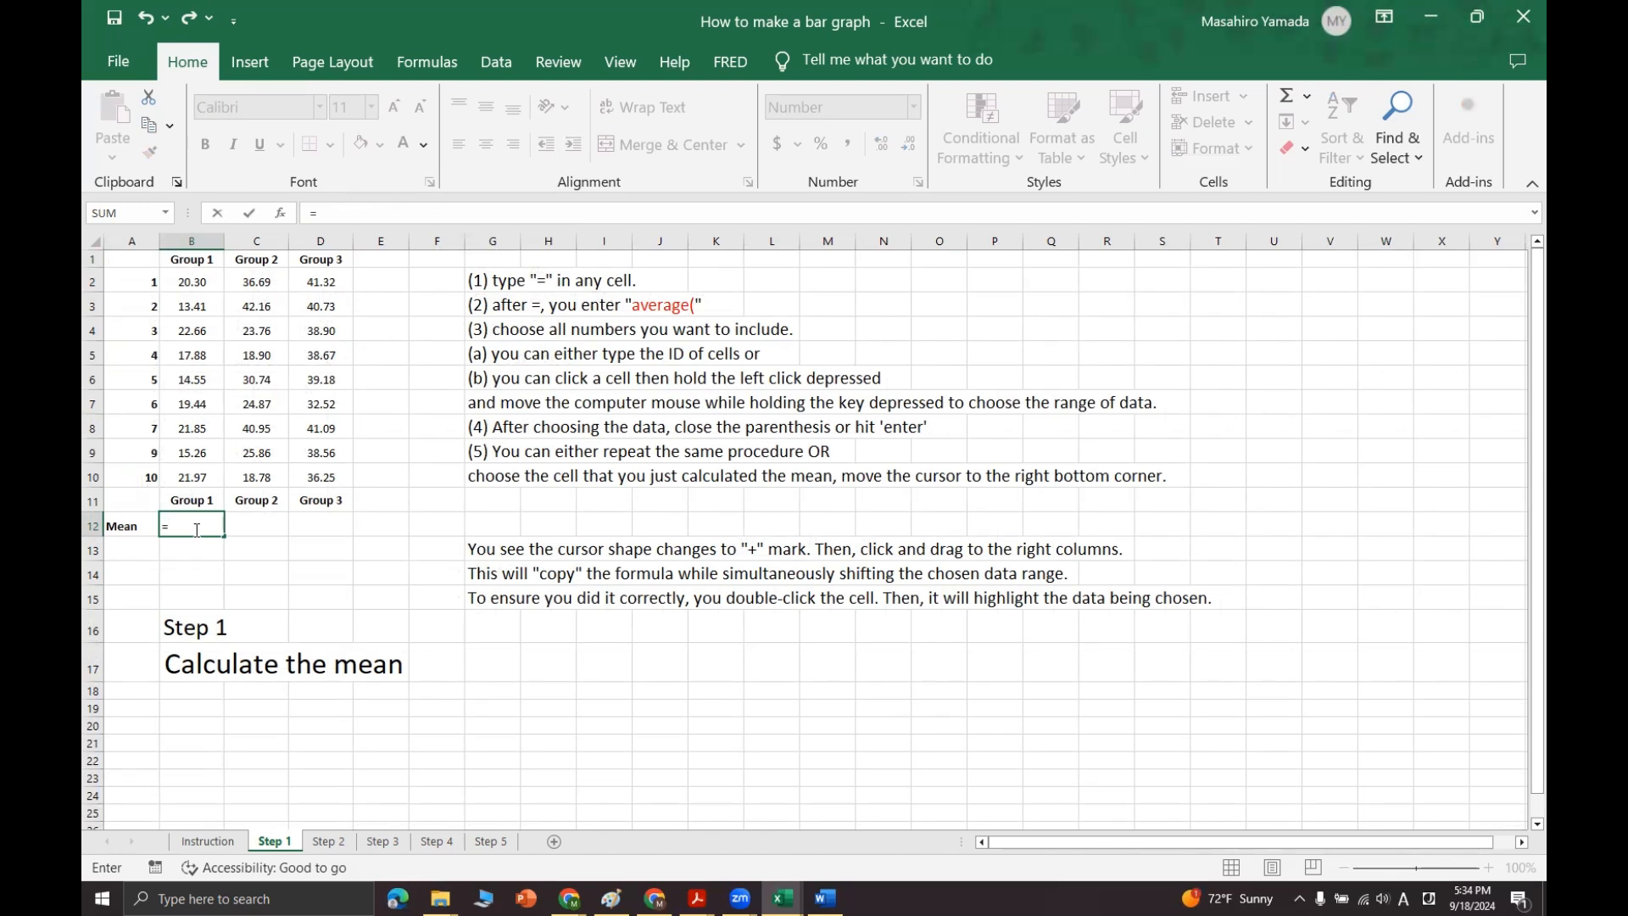
text(average()
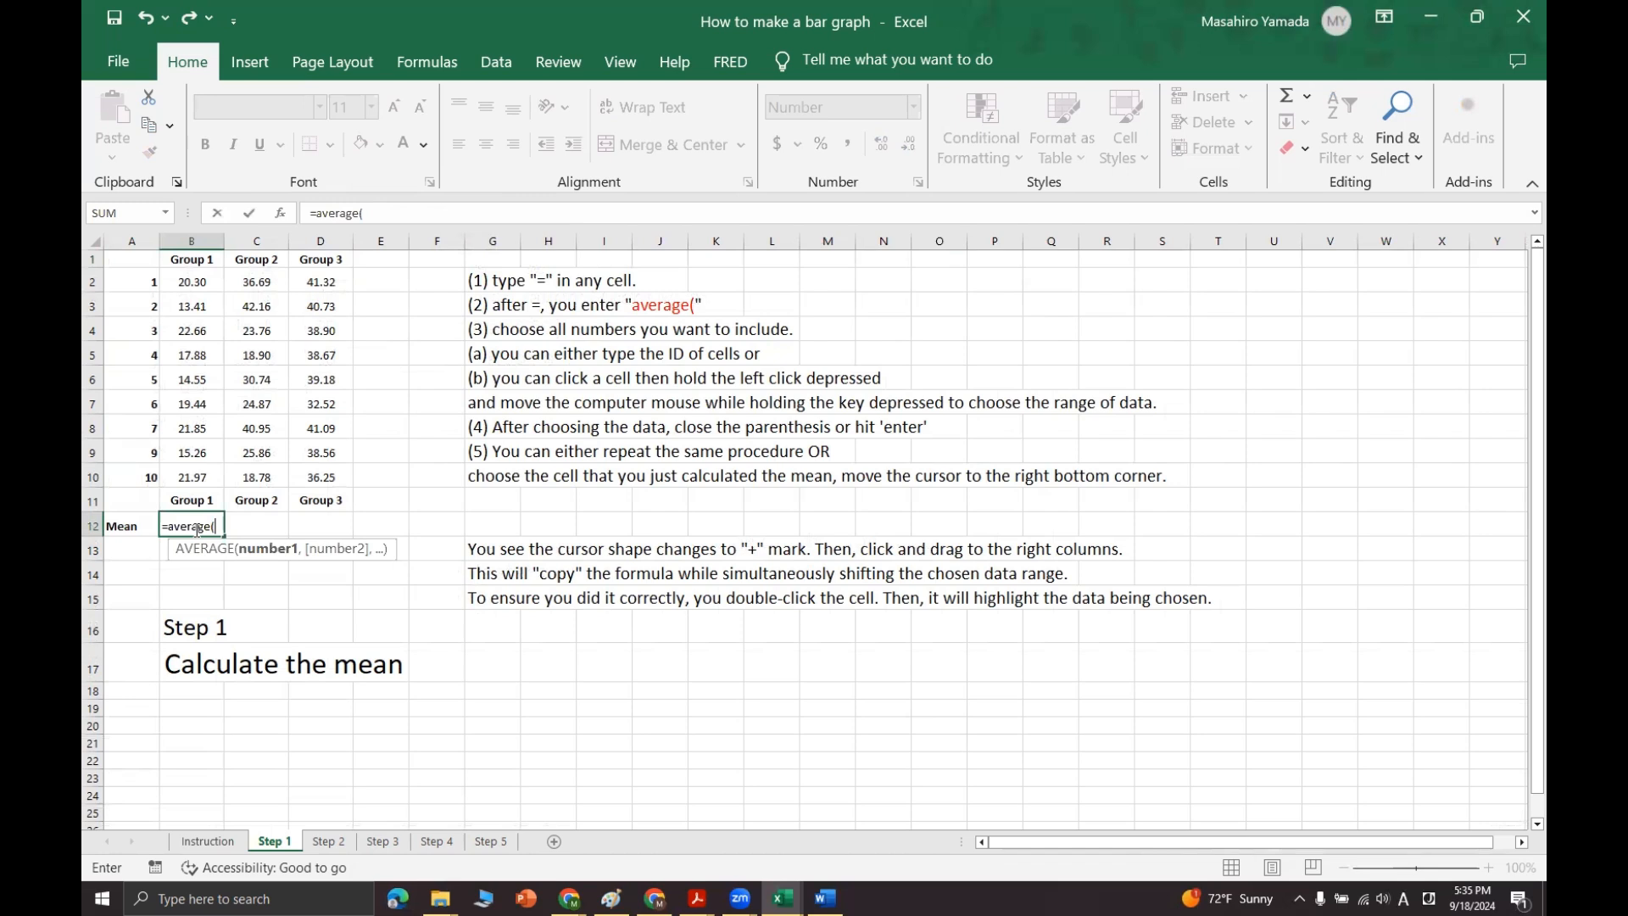
drag(199, 283, 212, 475)
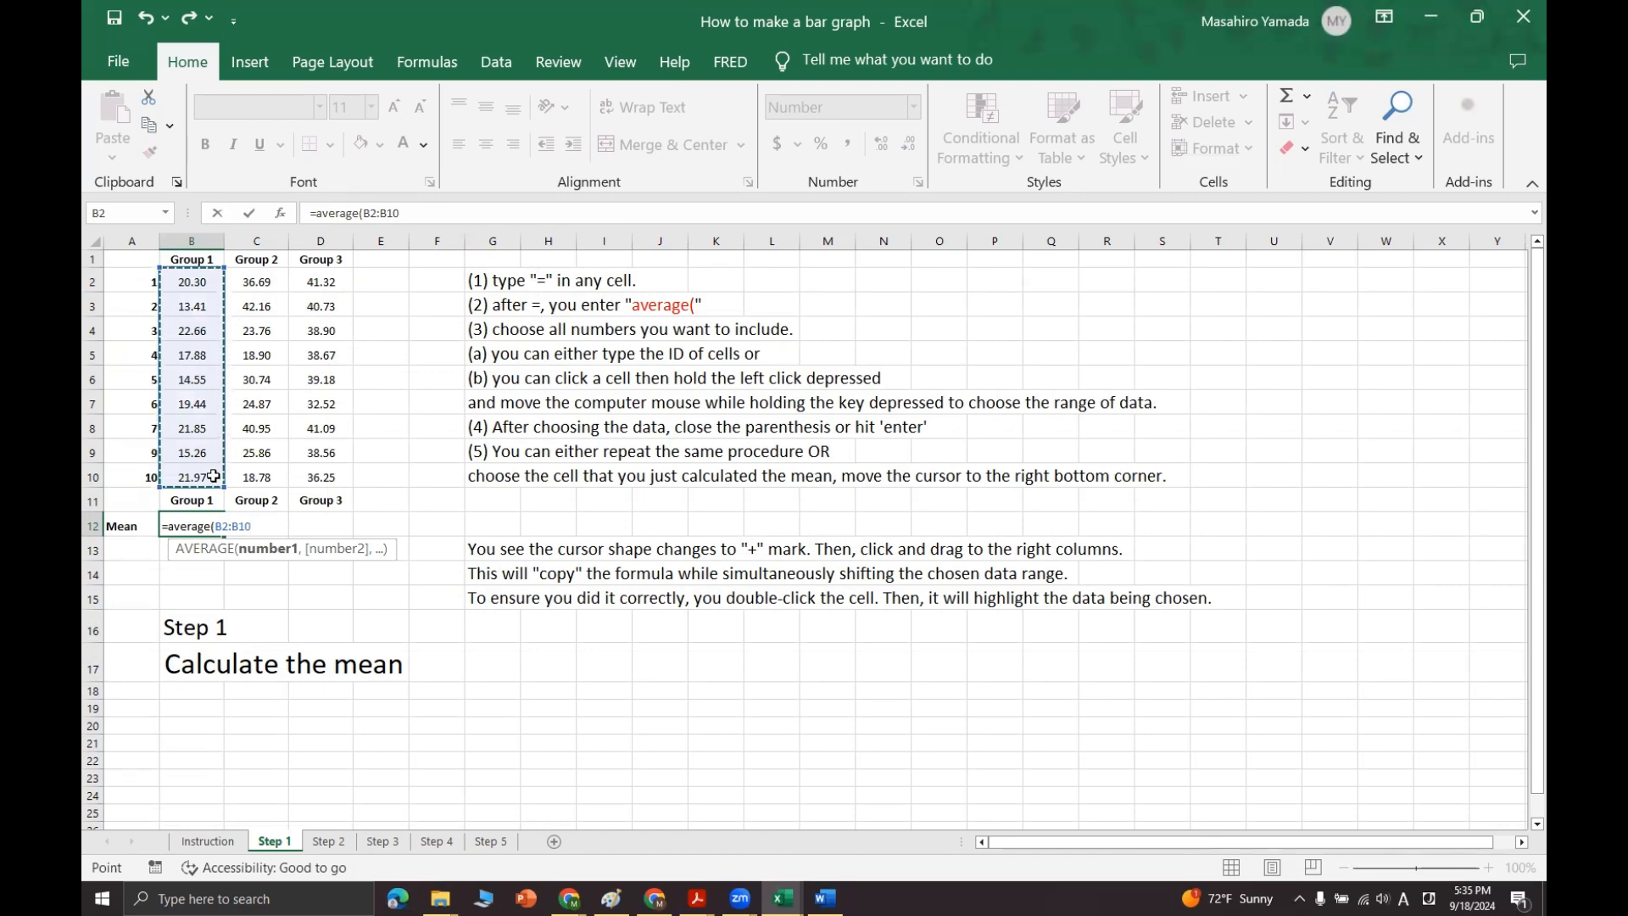
key(Return)
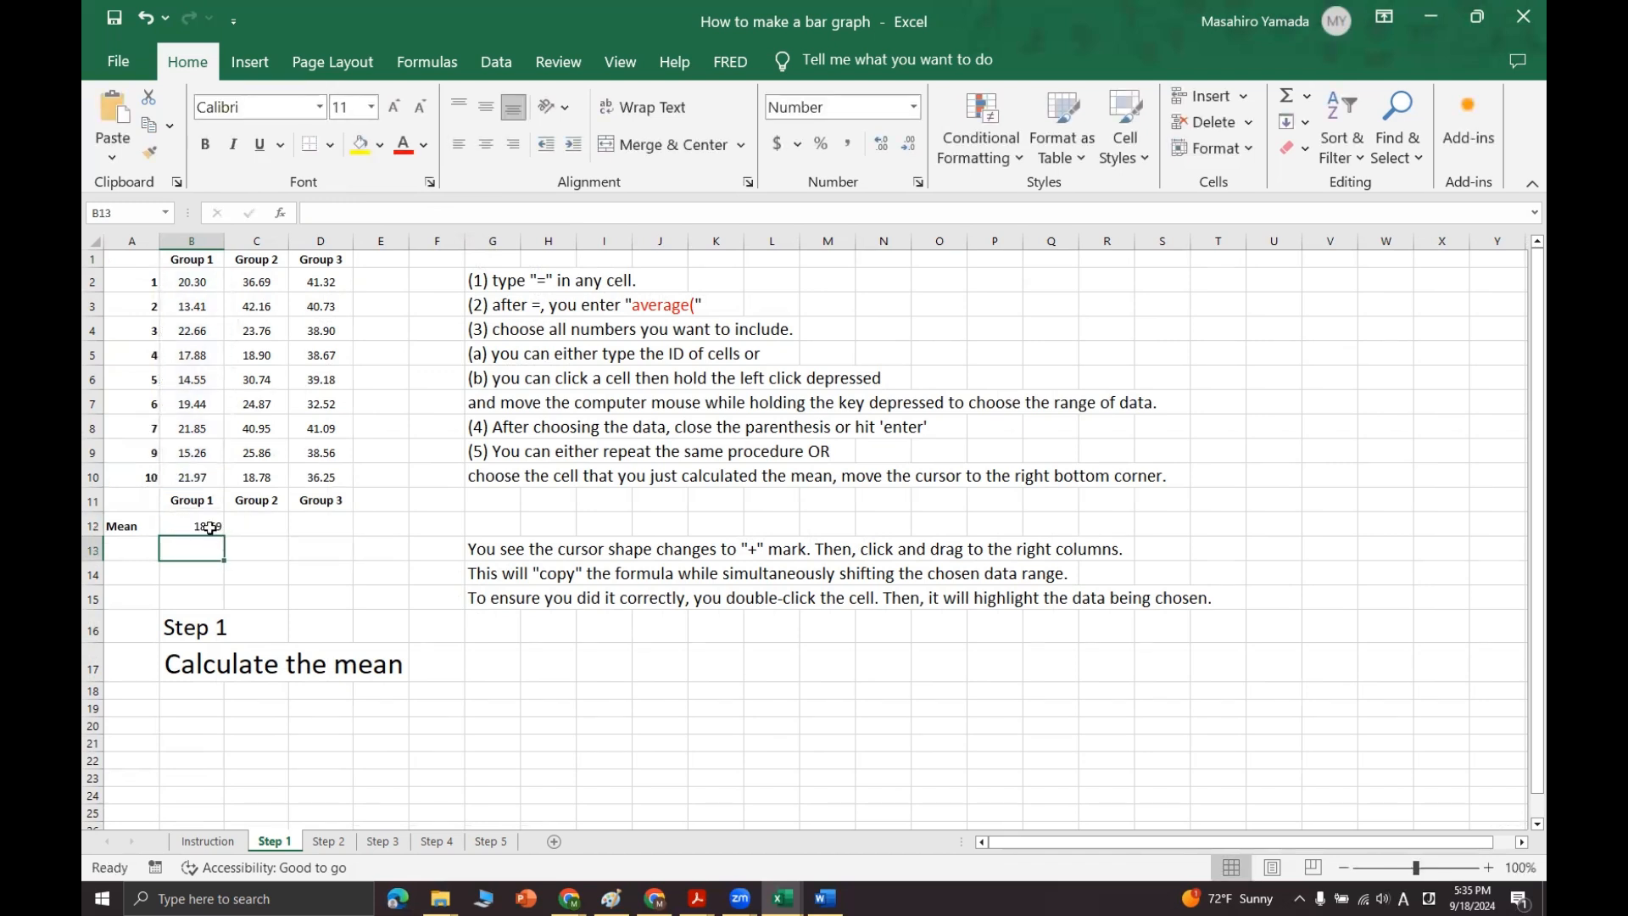
double_click(210, 527)
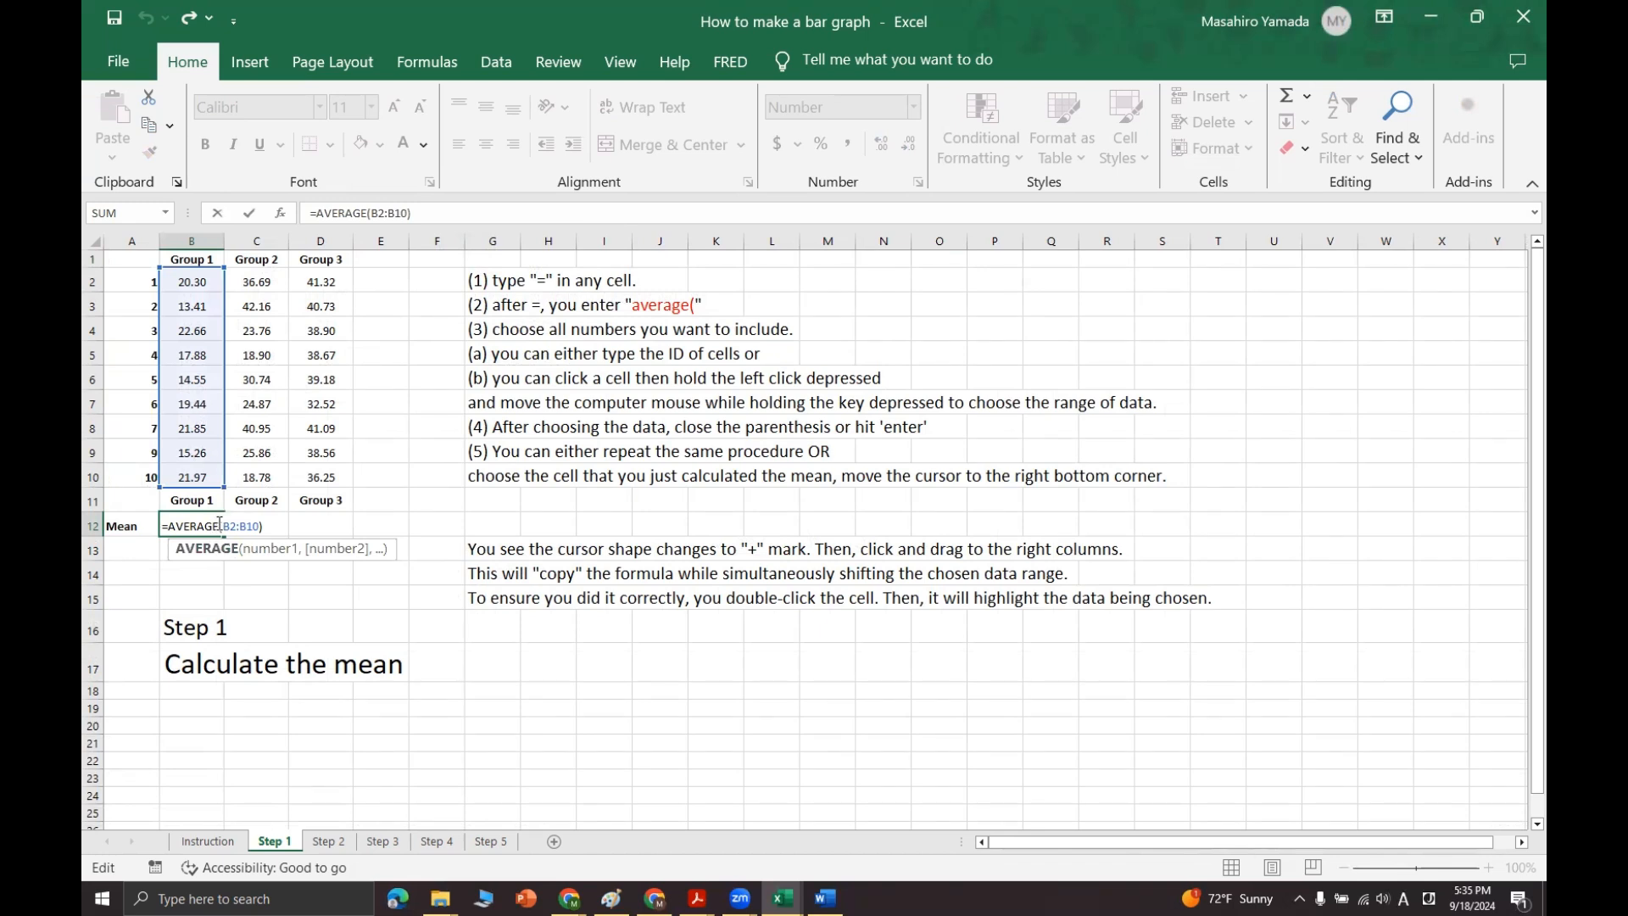
key(Escape)
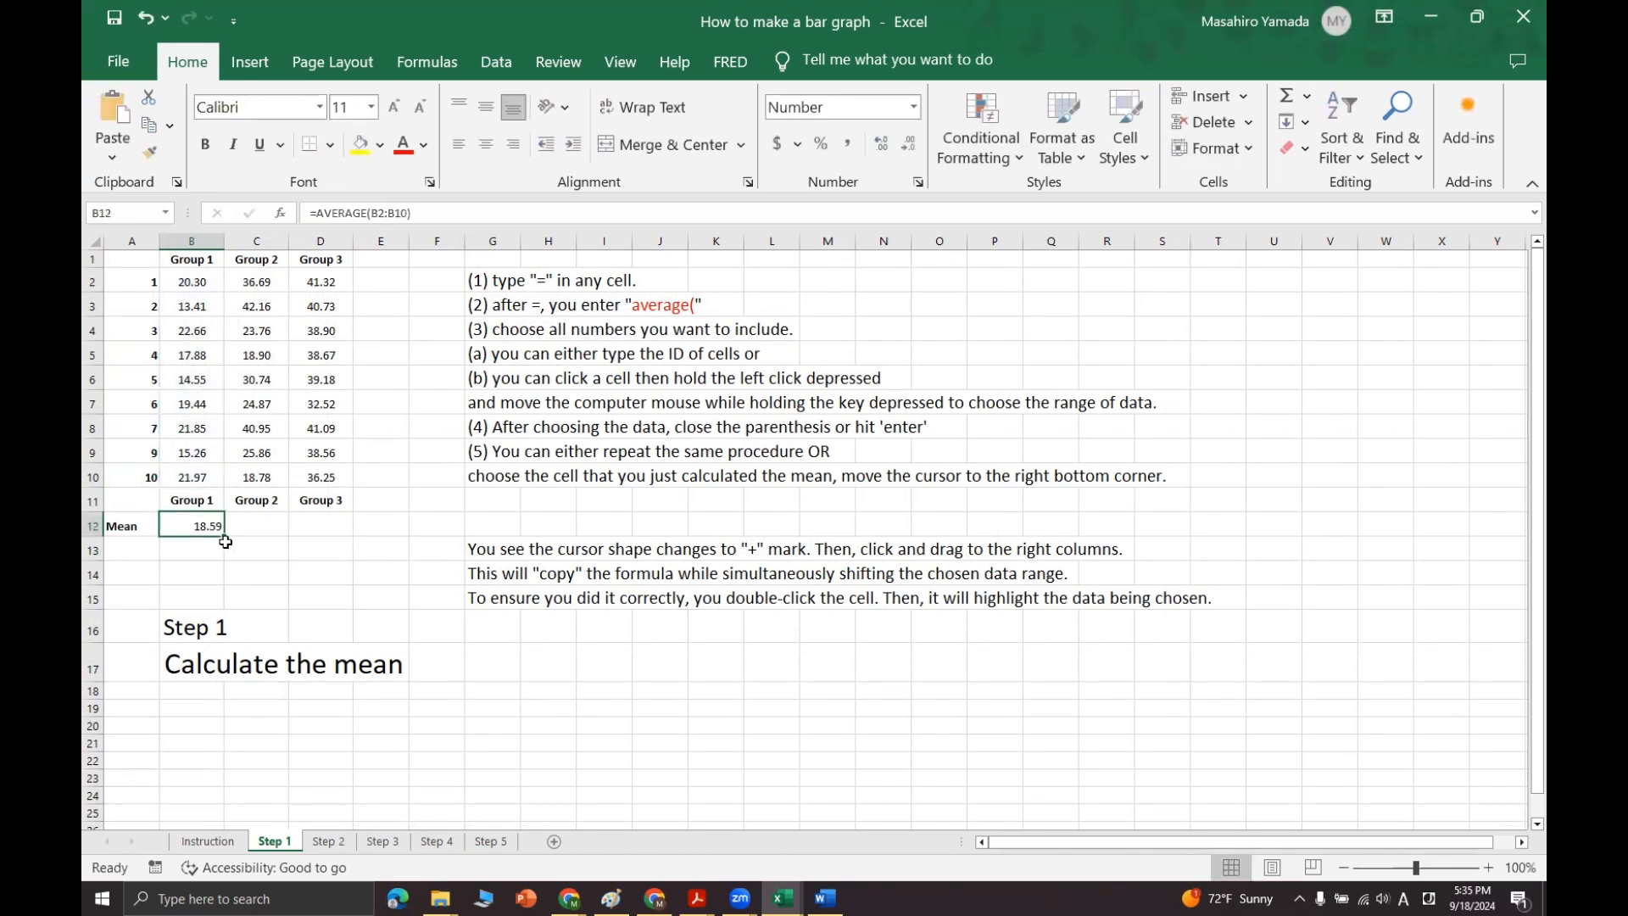
Step: Enter an AVERAGE formula over C2:C10 in C12 for the Group 2 mean, and clear the cell again
click(253, 526)
text(=average()
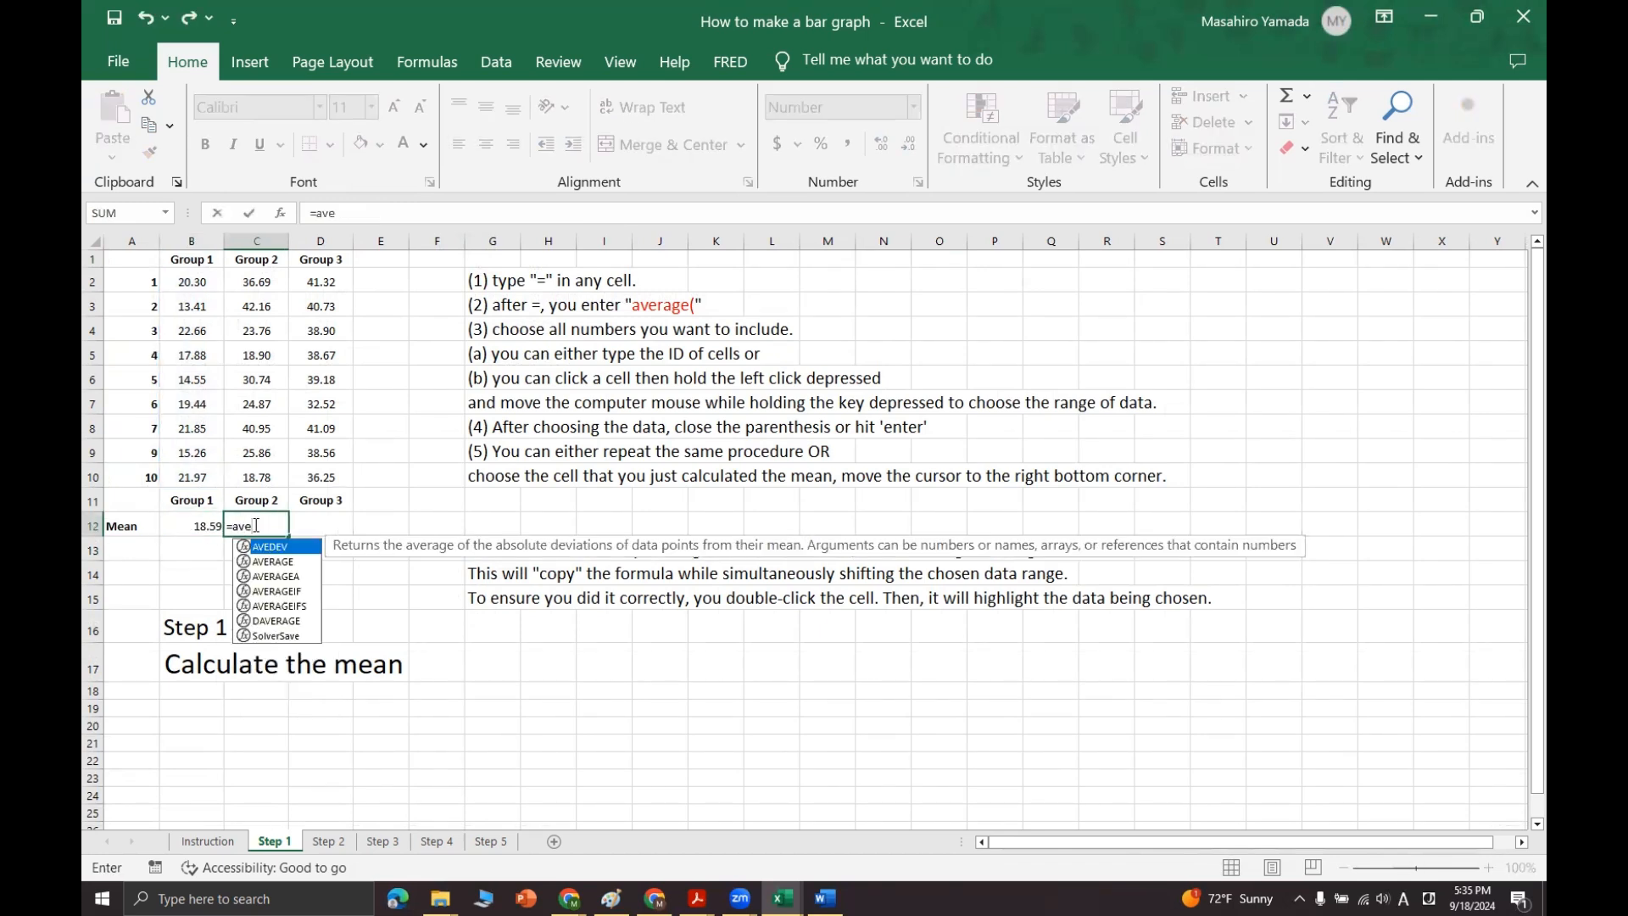
drag(263, 286, 261, 475)
key(Return)
click(269, 532)
key(BackSpace)
key(Return)
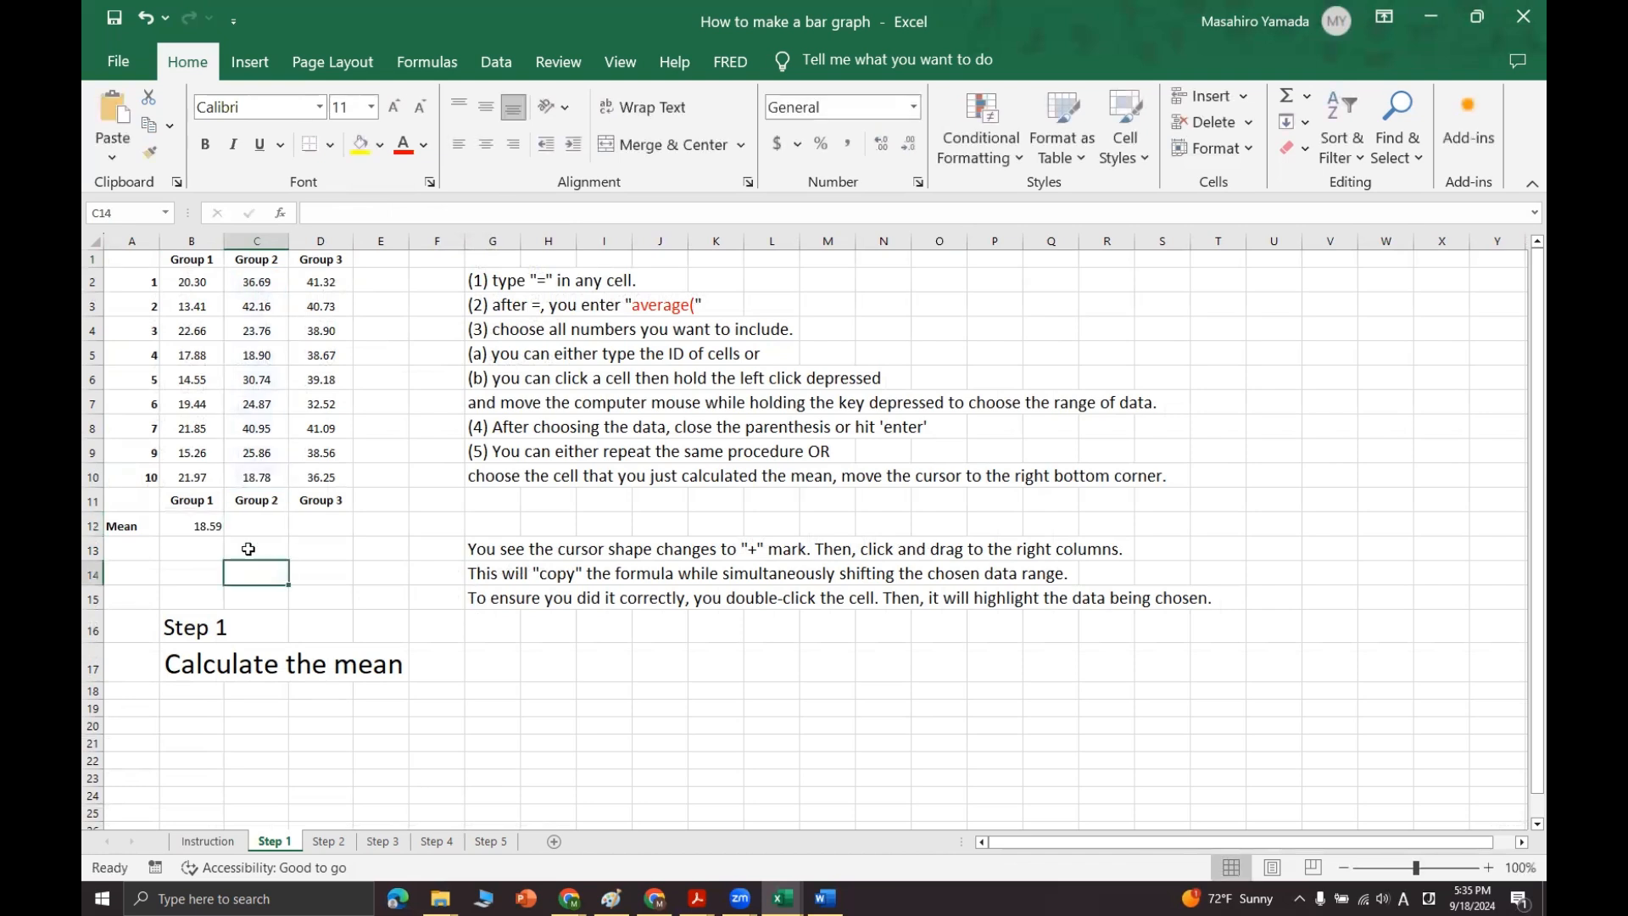
Step: Fill the Group 1 mean formula from B12 across to C12:D12 and check the ranges used for Groups 2 and 3
click(214, 530)
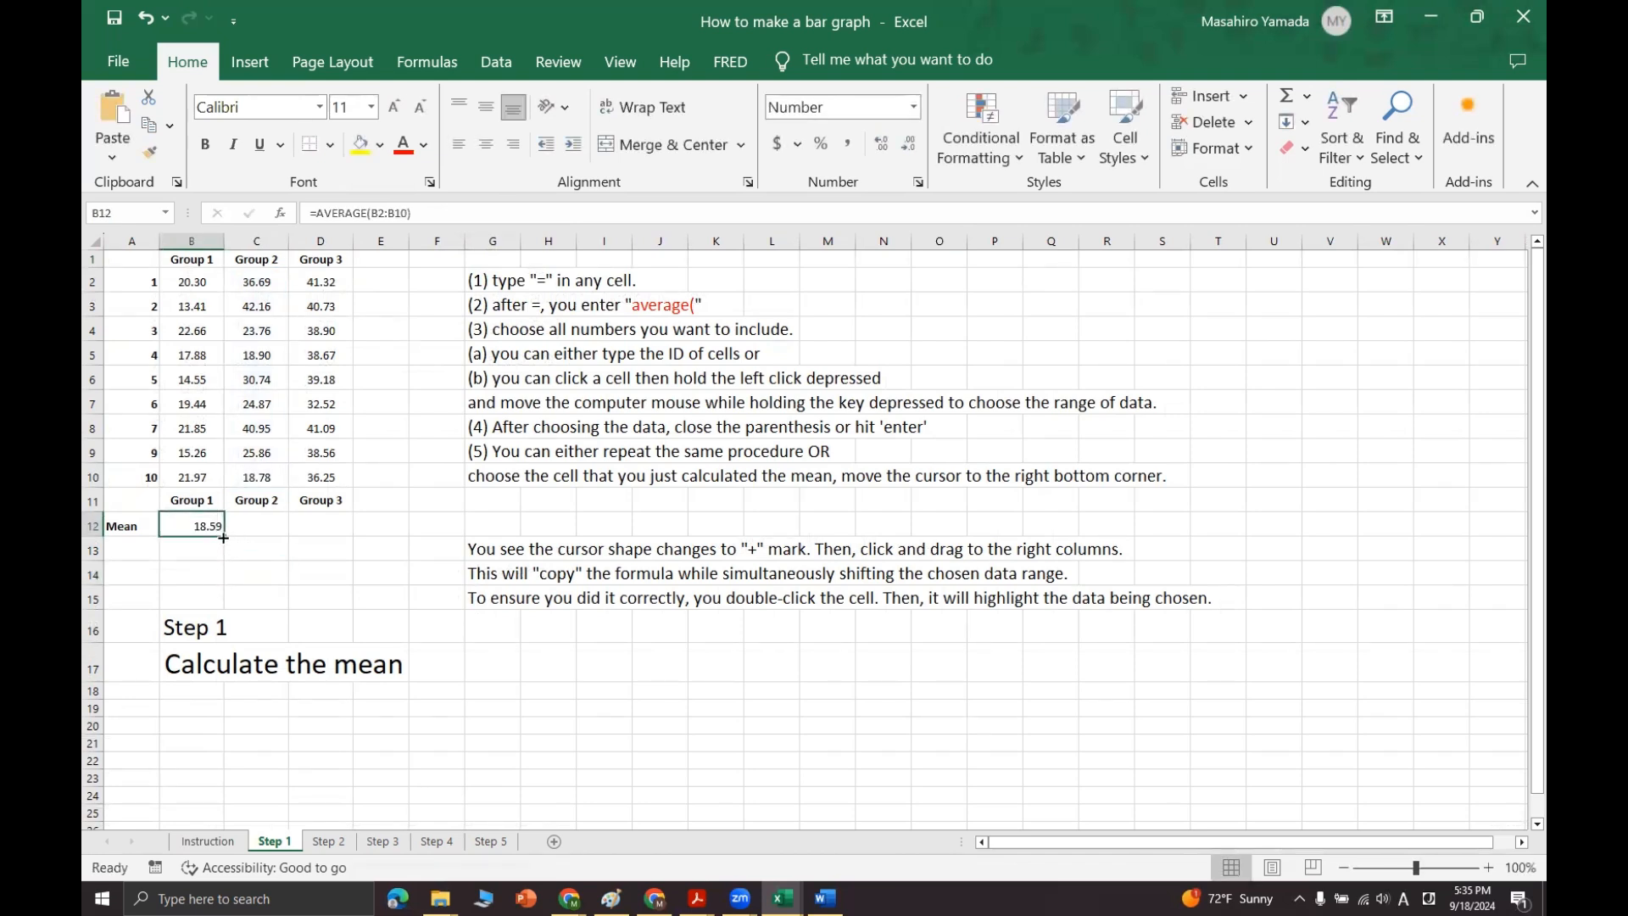
drag(223, 537, 341, 542)
click(319, 576)
double_click(278, 526)
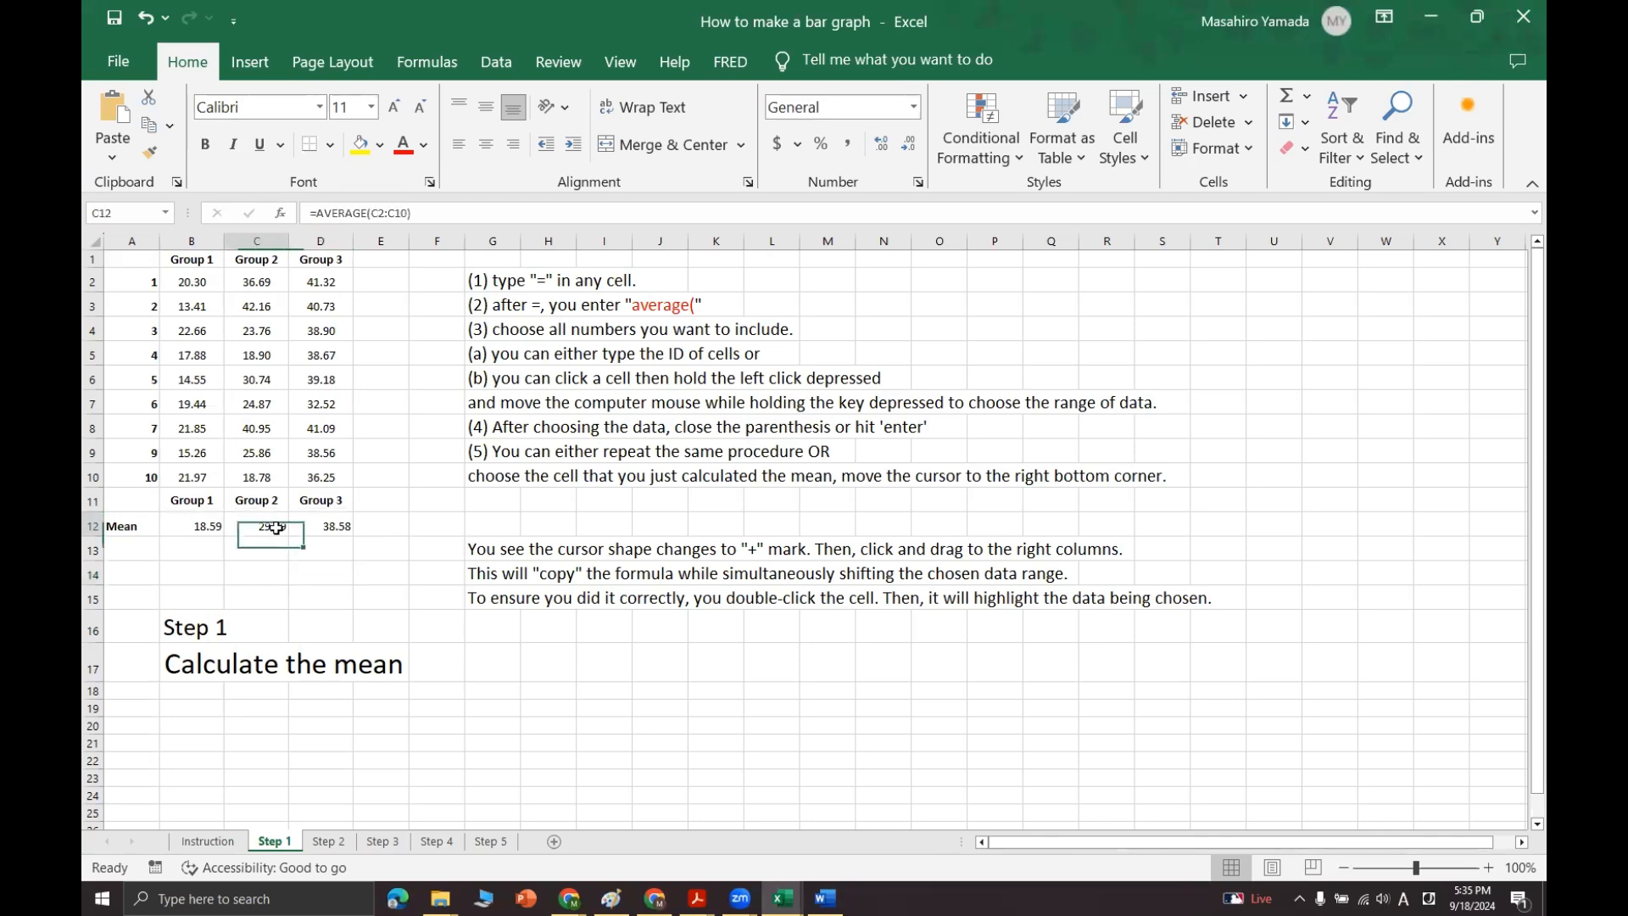
key(Return)
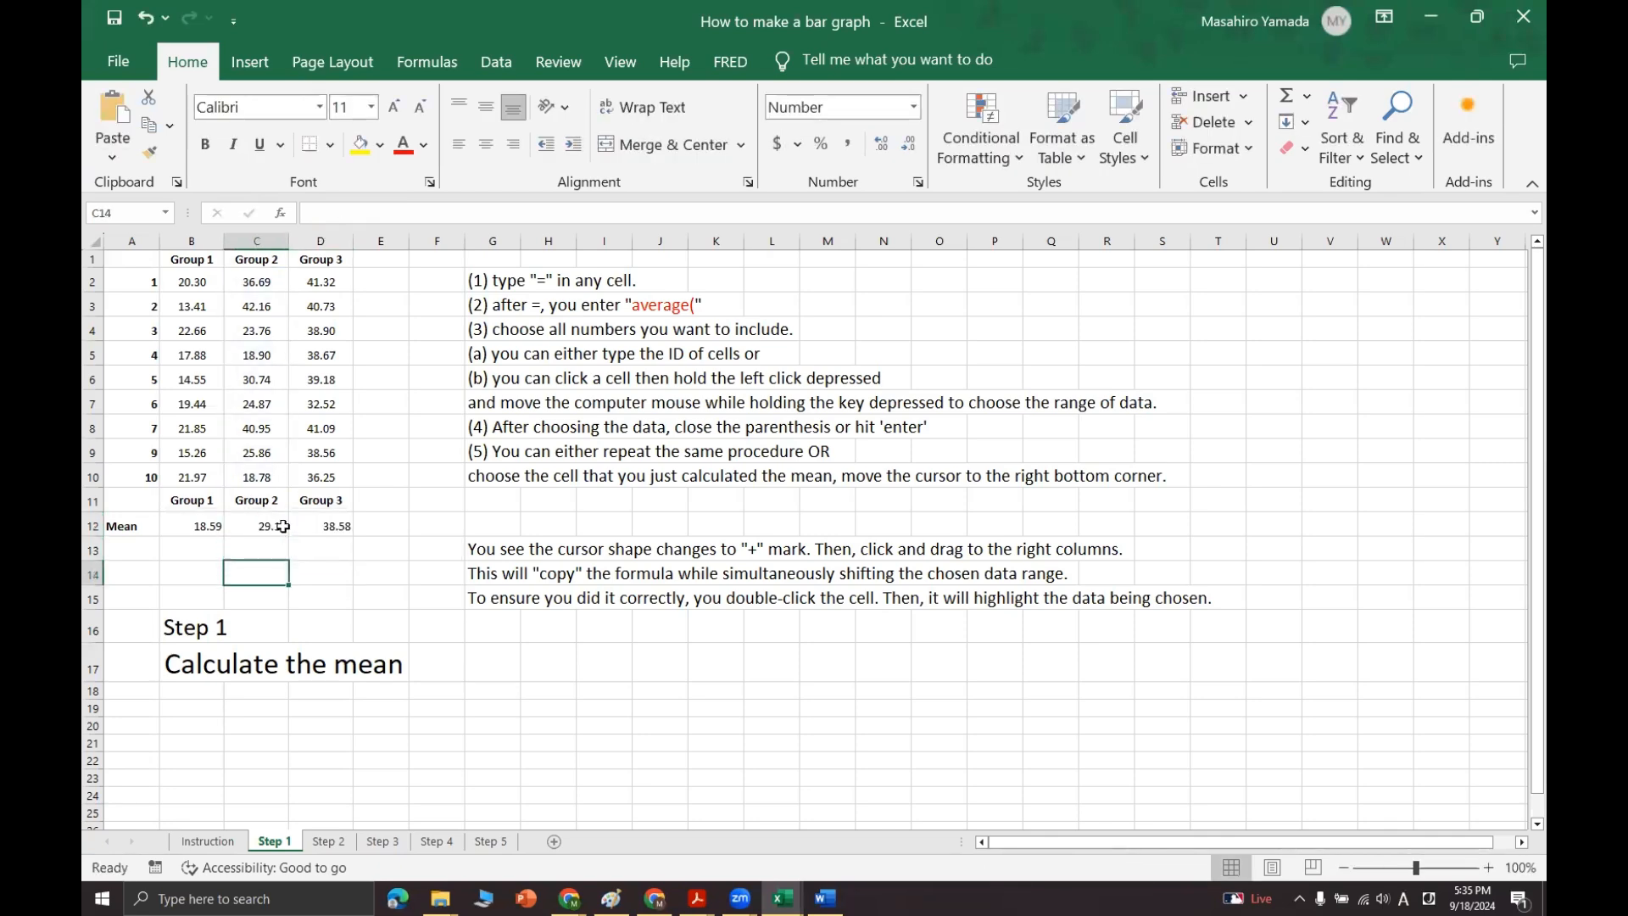
double_click(335, 523)
key(Return)
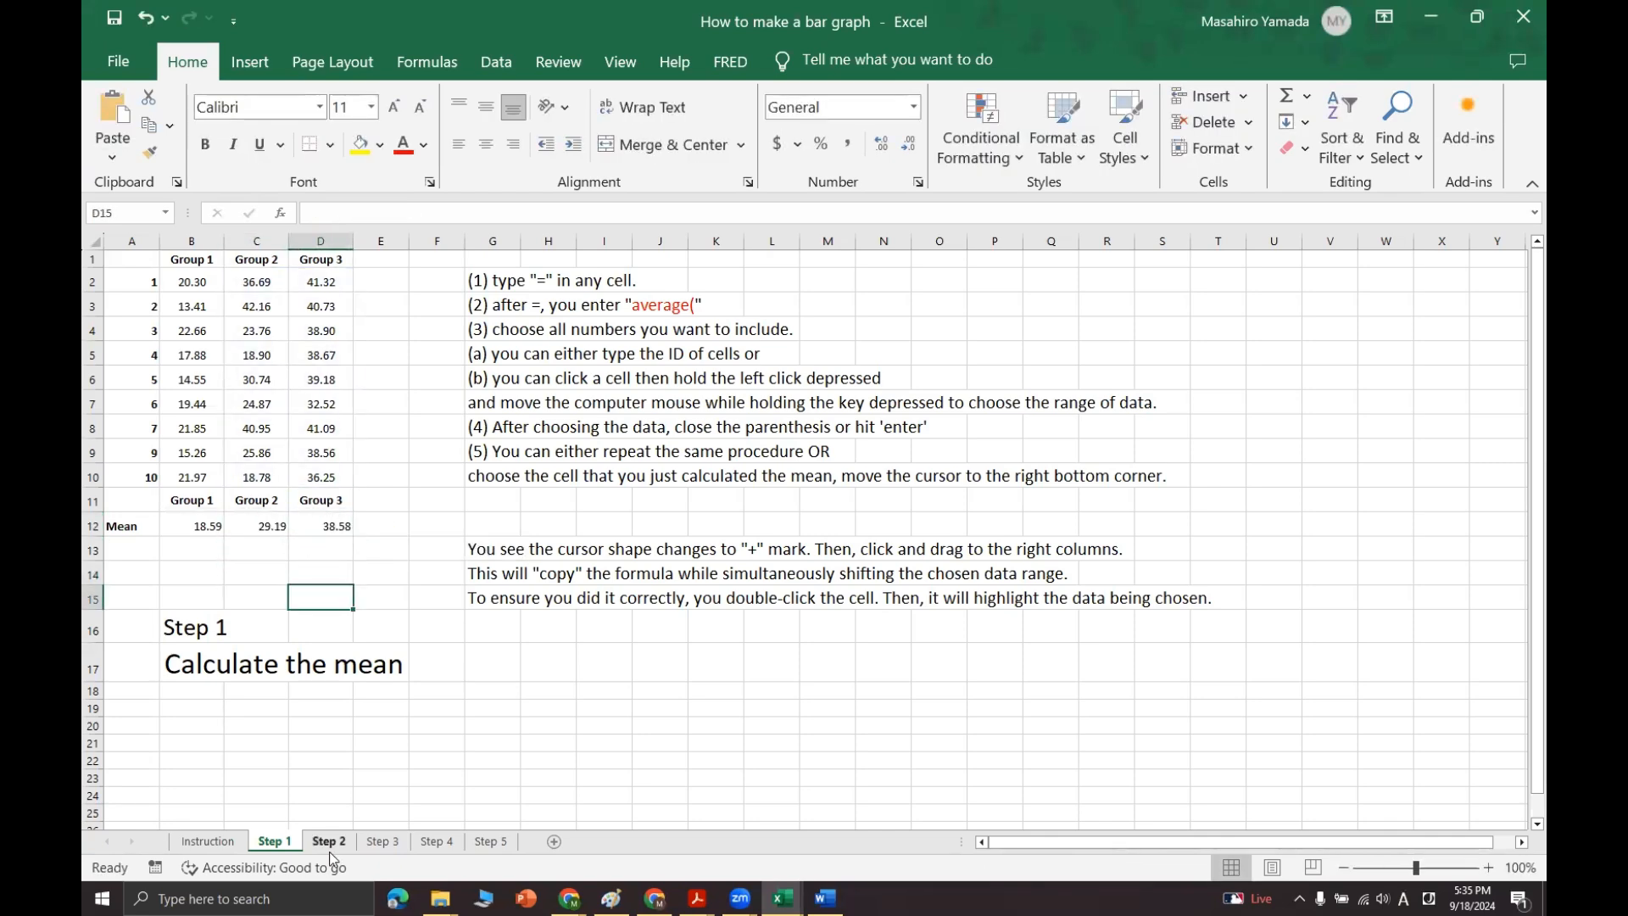
Step: Copy the three group means in B12:D12 from the Step 1 sheet and paste them as values into row 12 of the Step 2 sheet
click(329, 841)
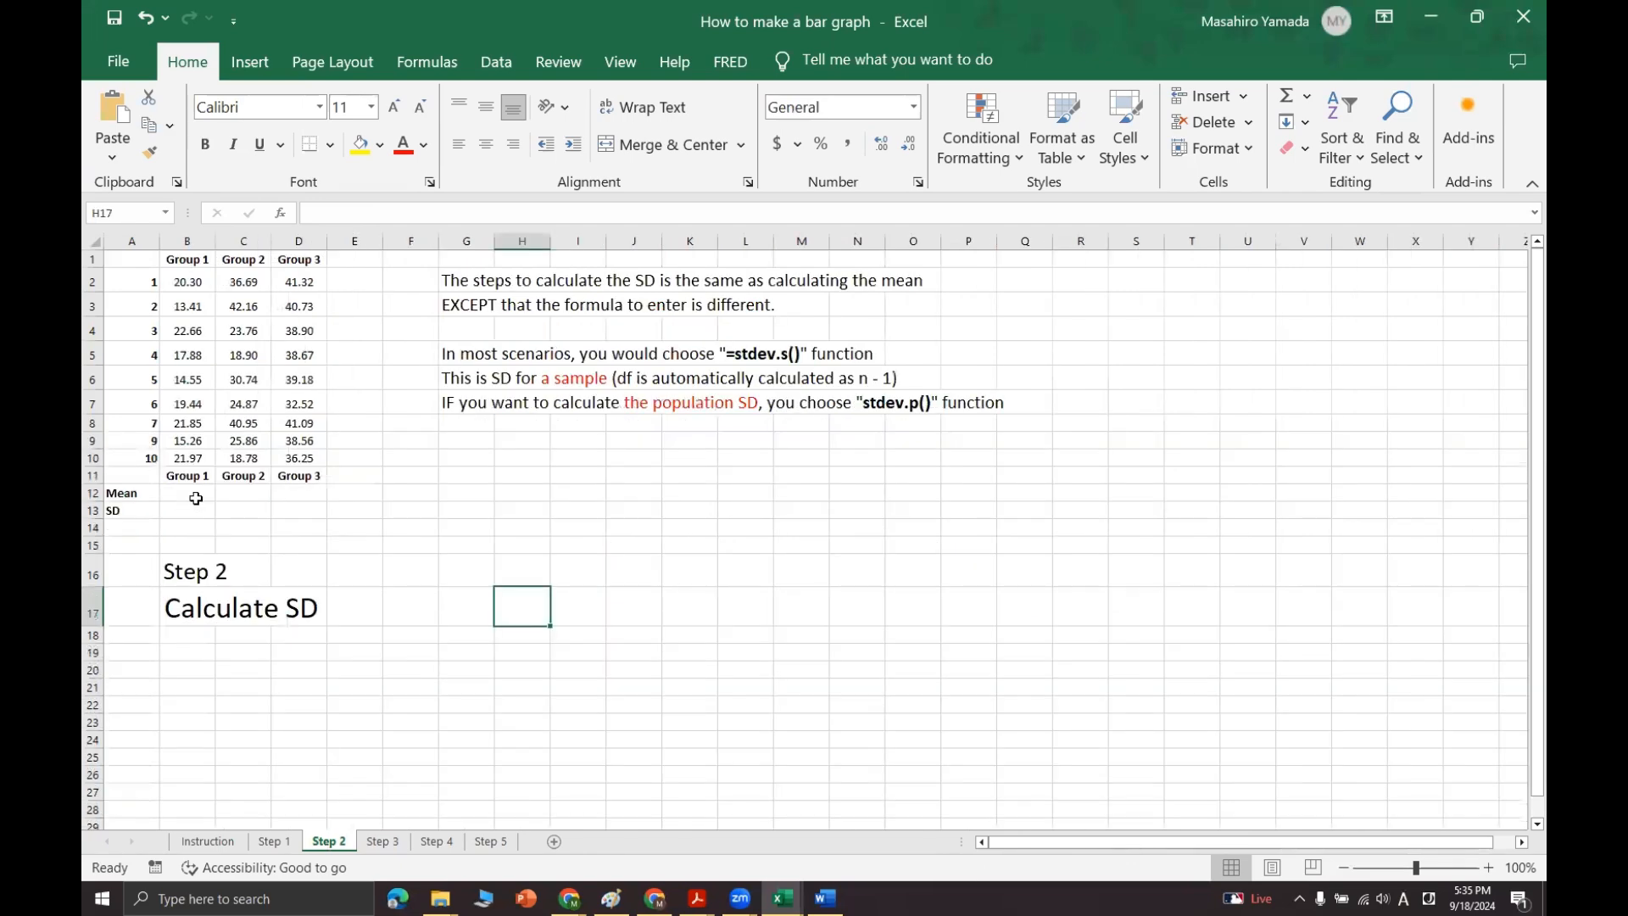
click(273, 841)
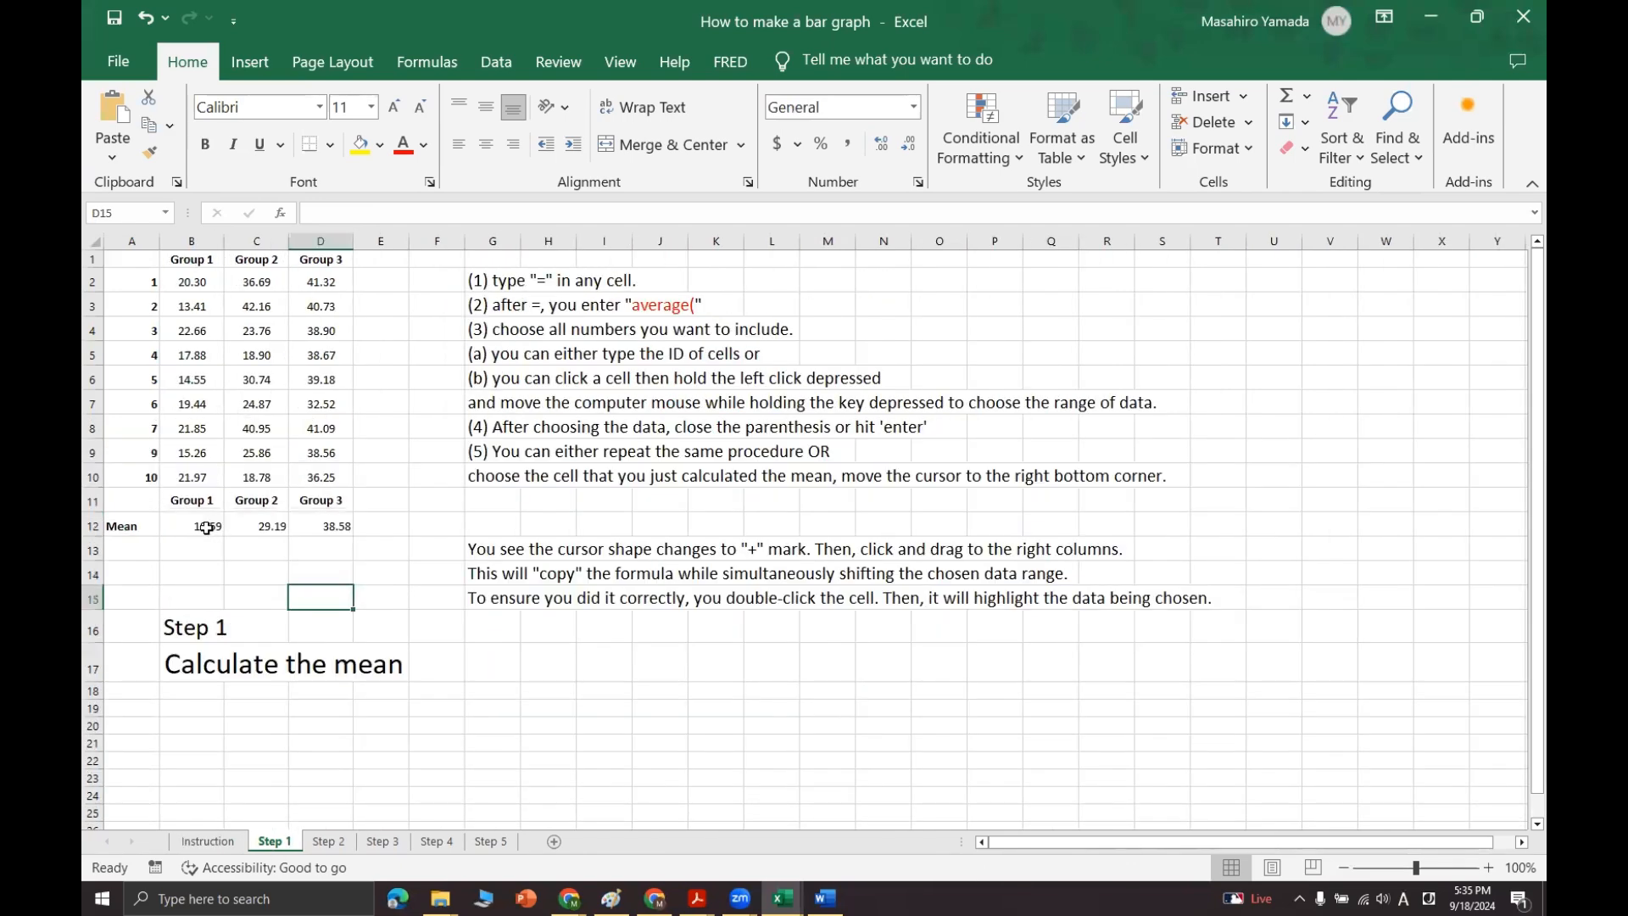
drag(206, 529, 302, 529)
key(ctrl+c)
click(329, 841)
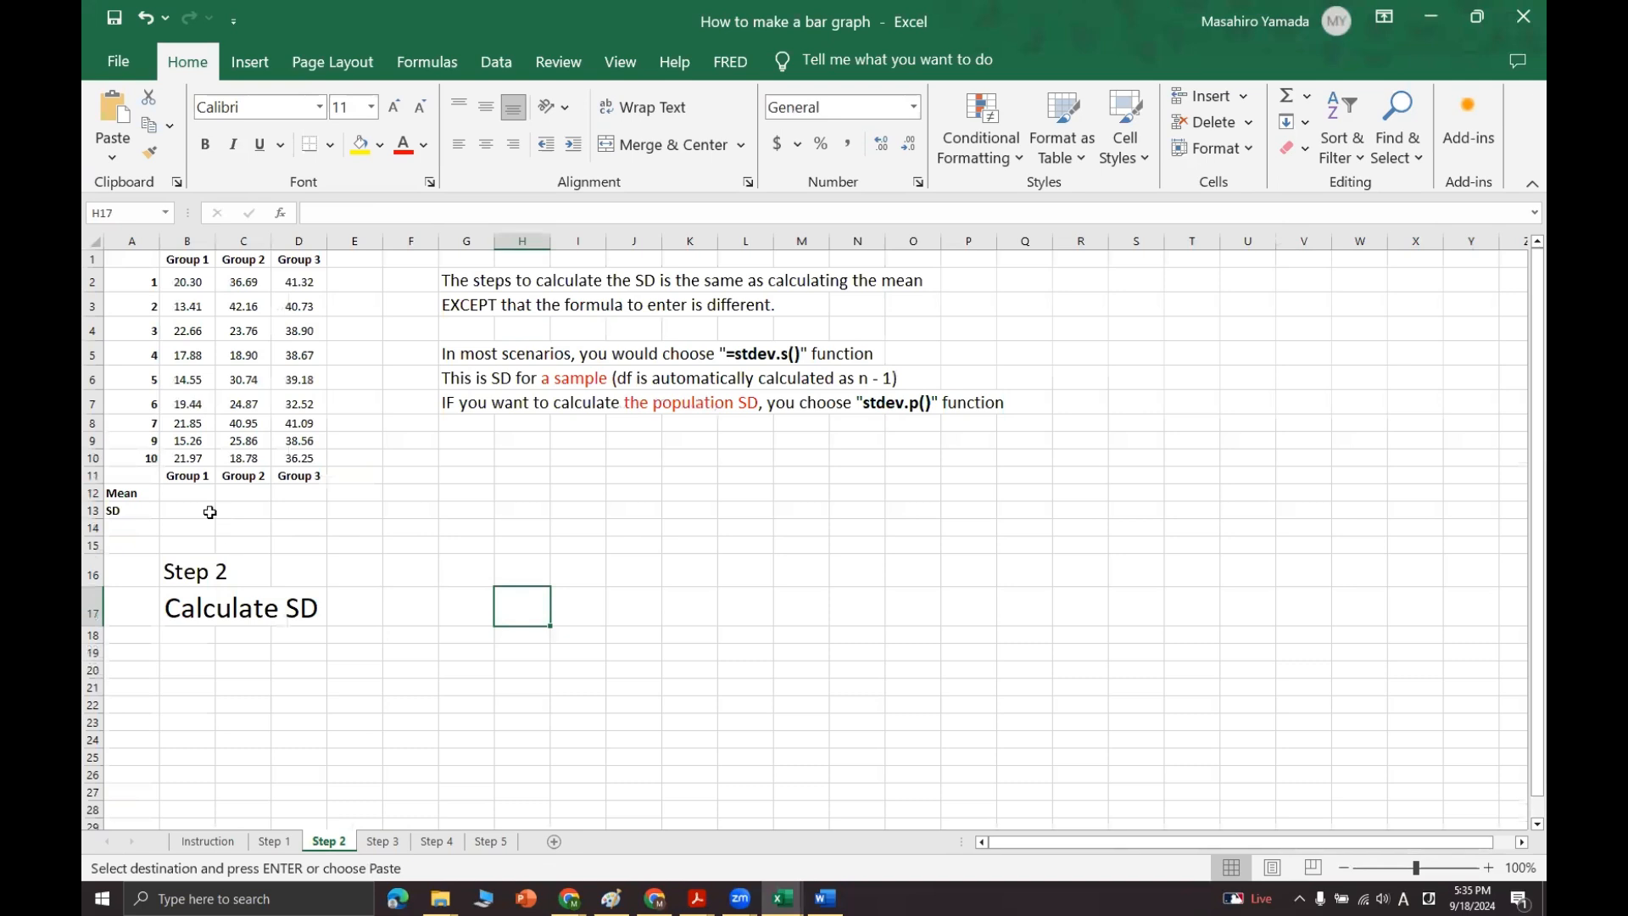
click(191, 492)
right_click(191, 492)
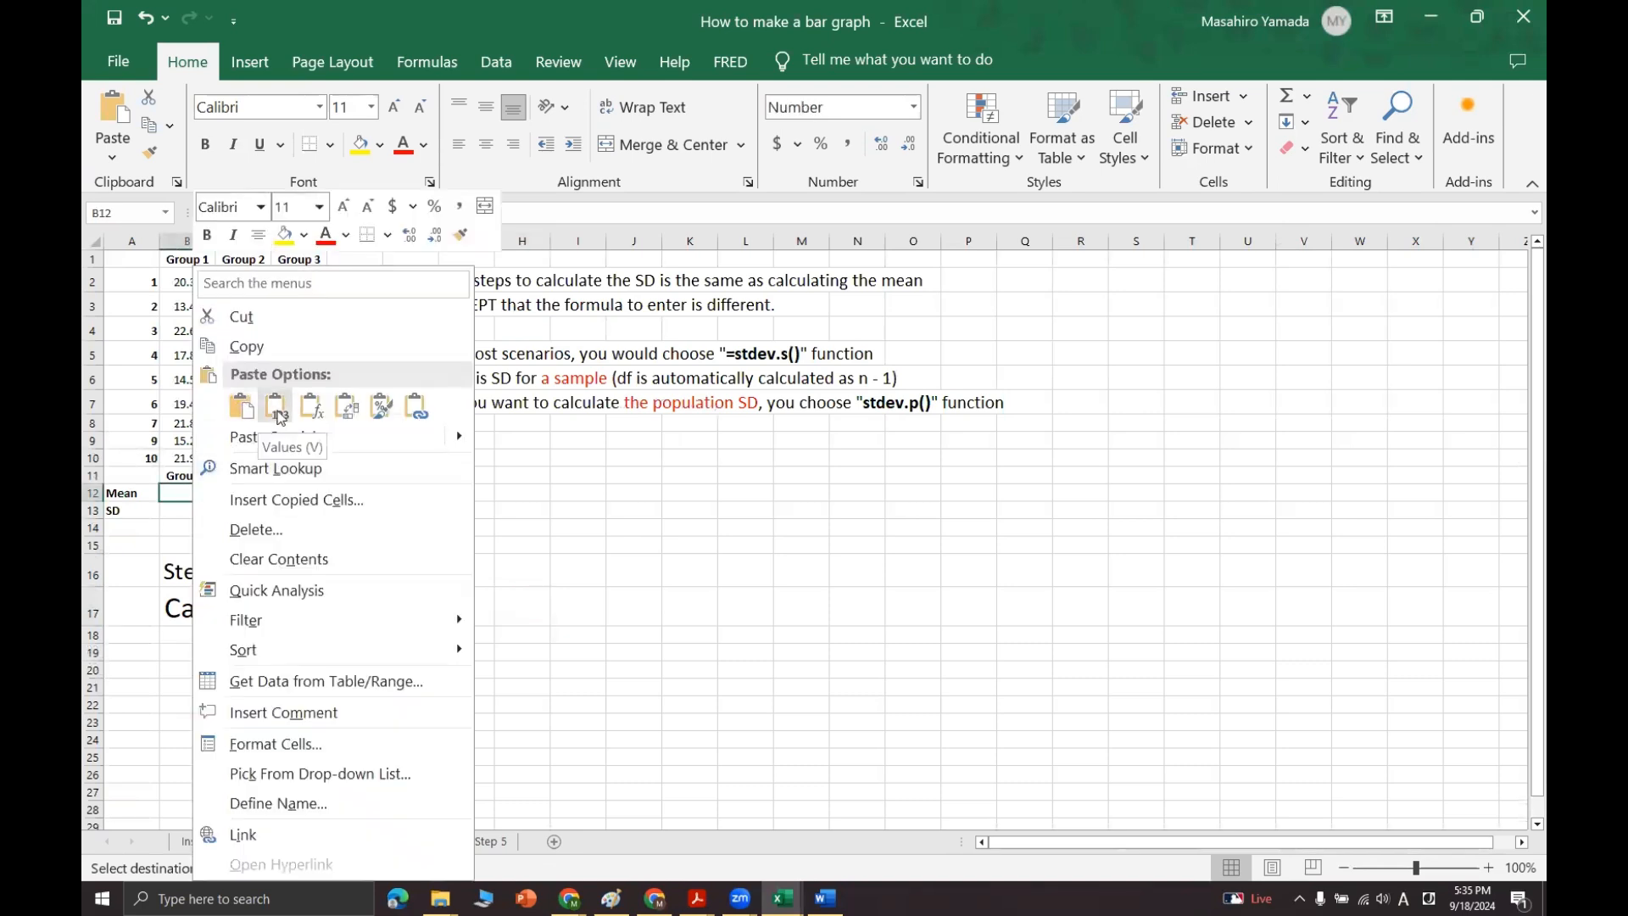
click(280, 411)
click(663, 567)
Step: Calculate the Group 1 SD in B13 with STDEV.S over B2:B10 and fill the formula across to C13:D13
click(191, 511)
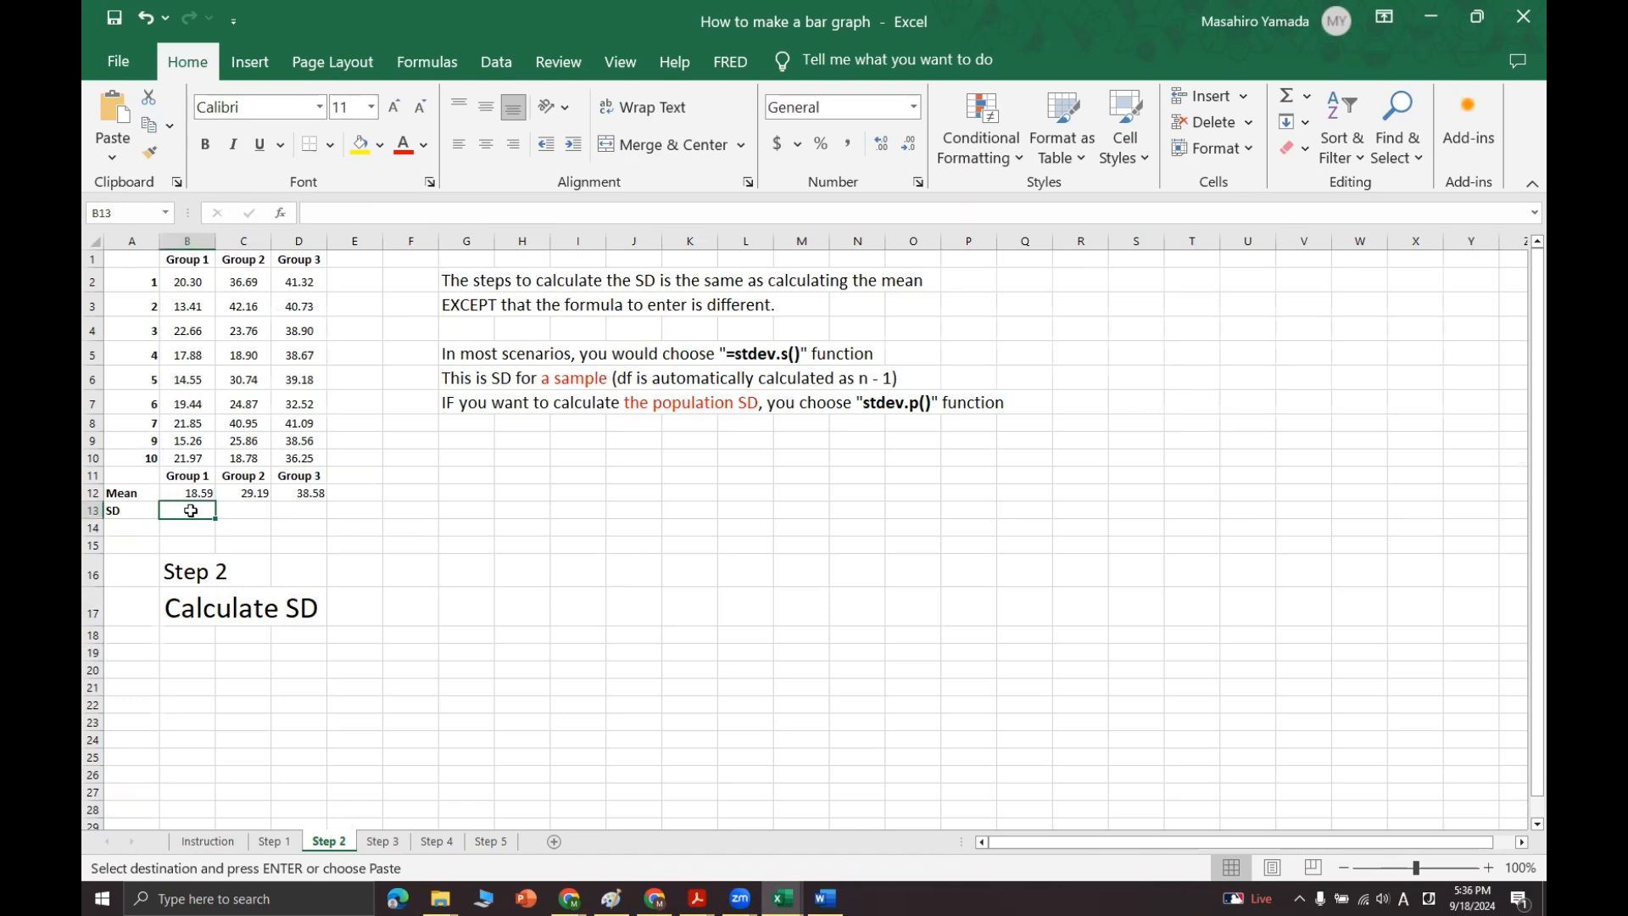
text(=stdev)
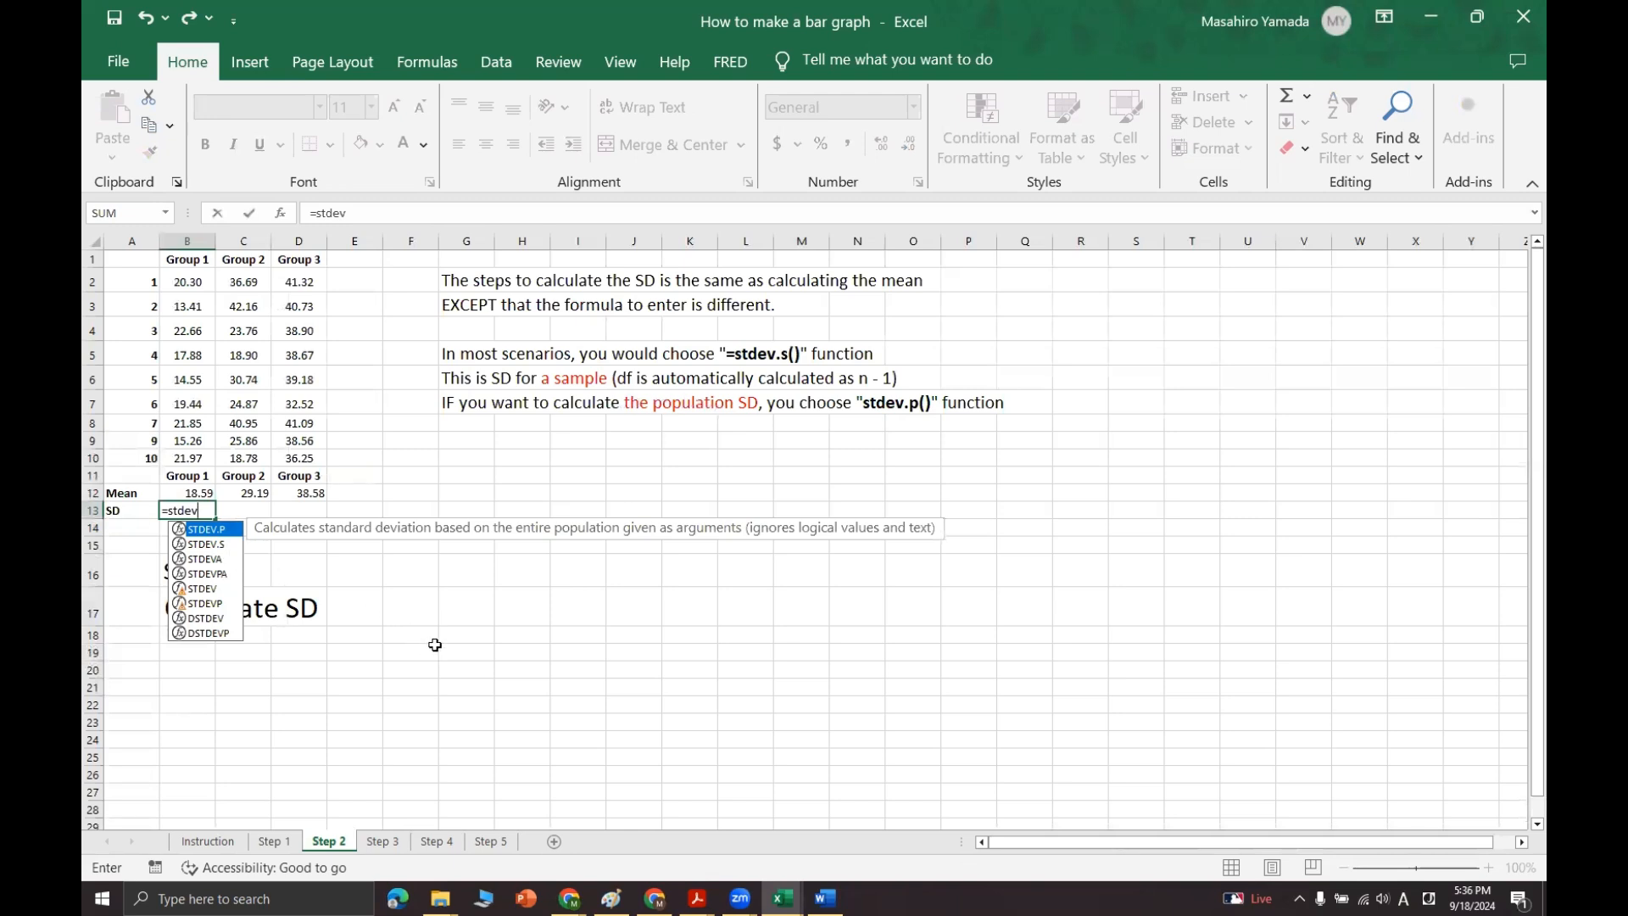
text(.)
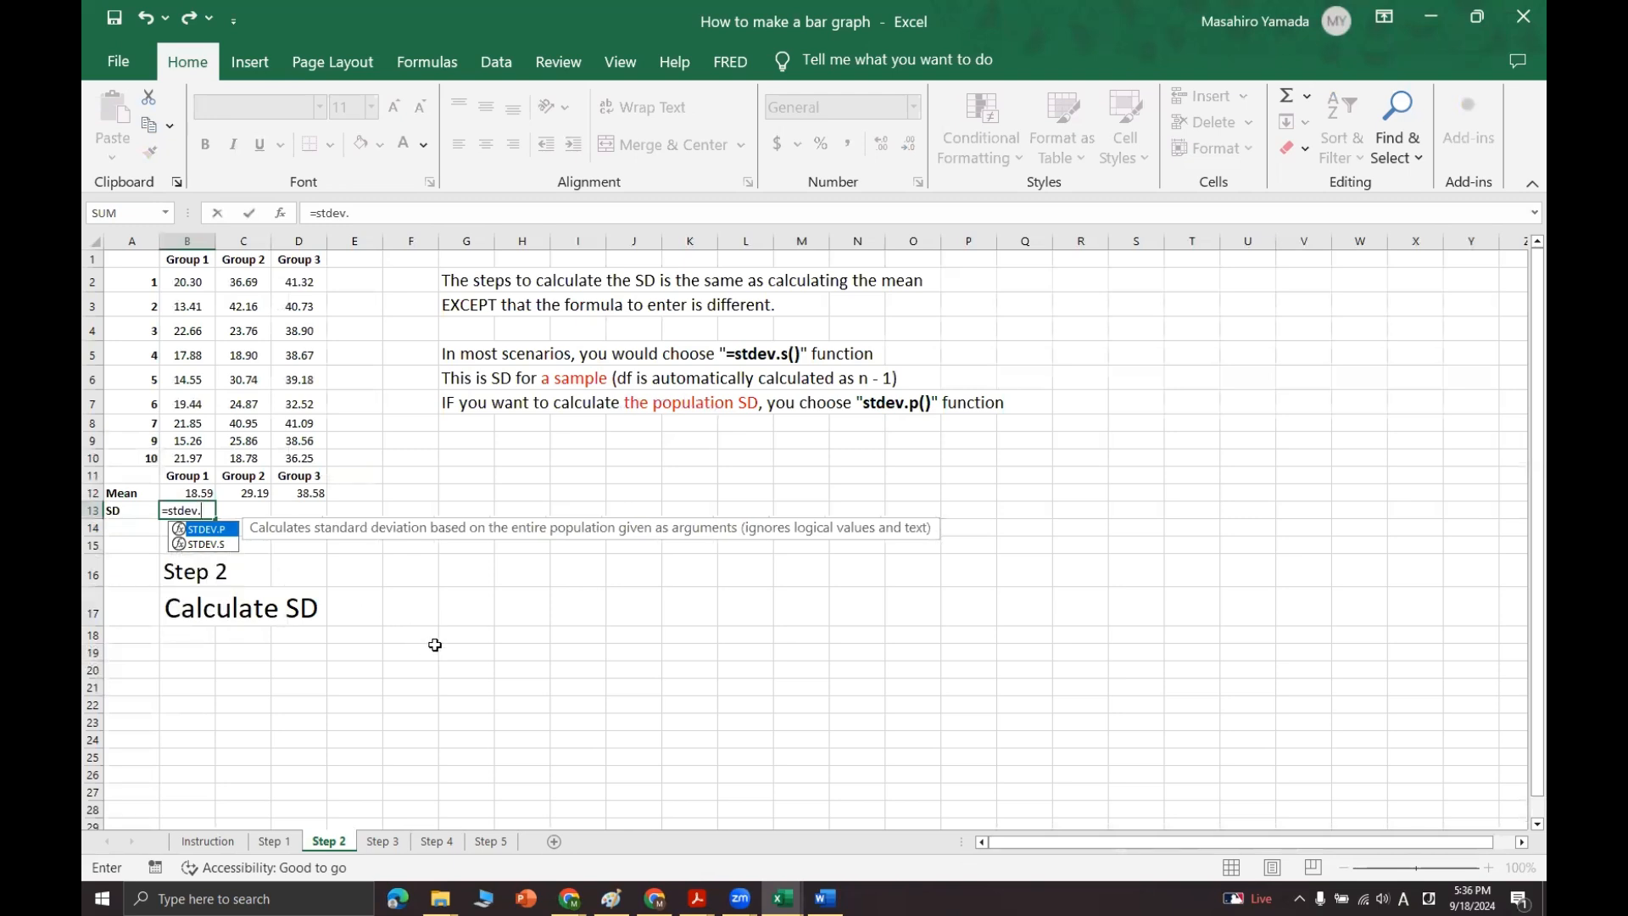
text(s()
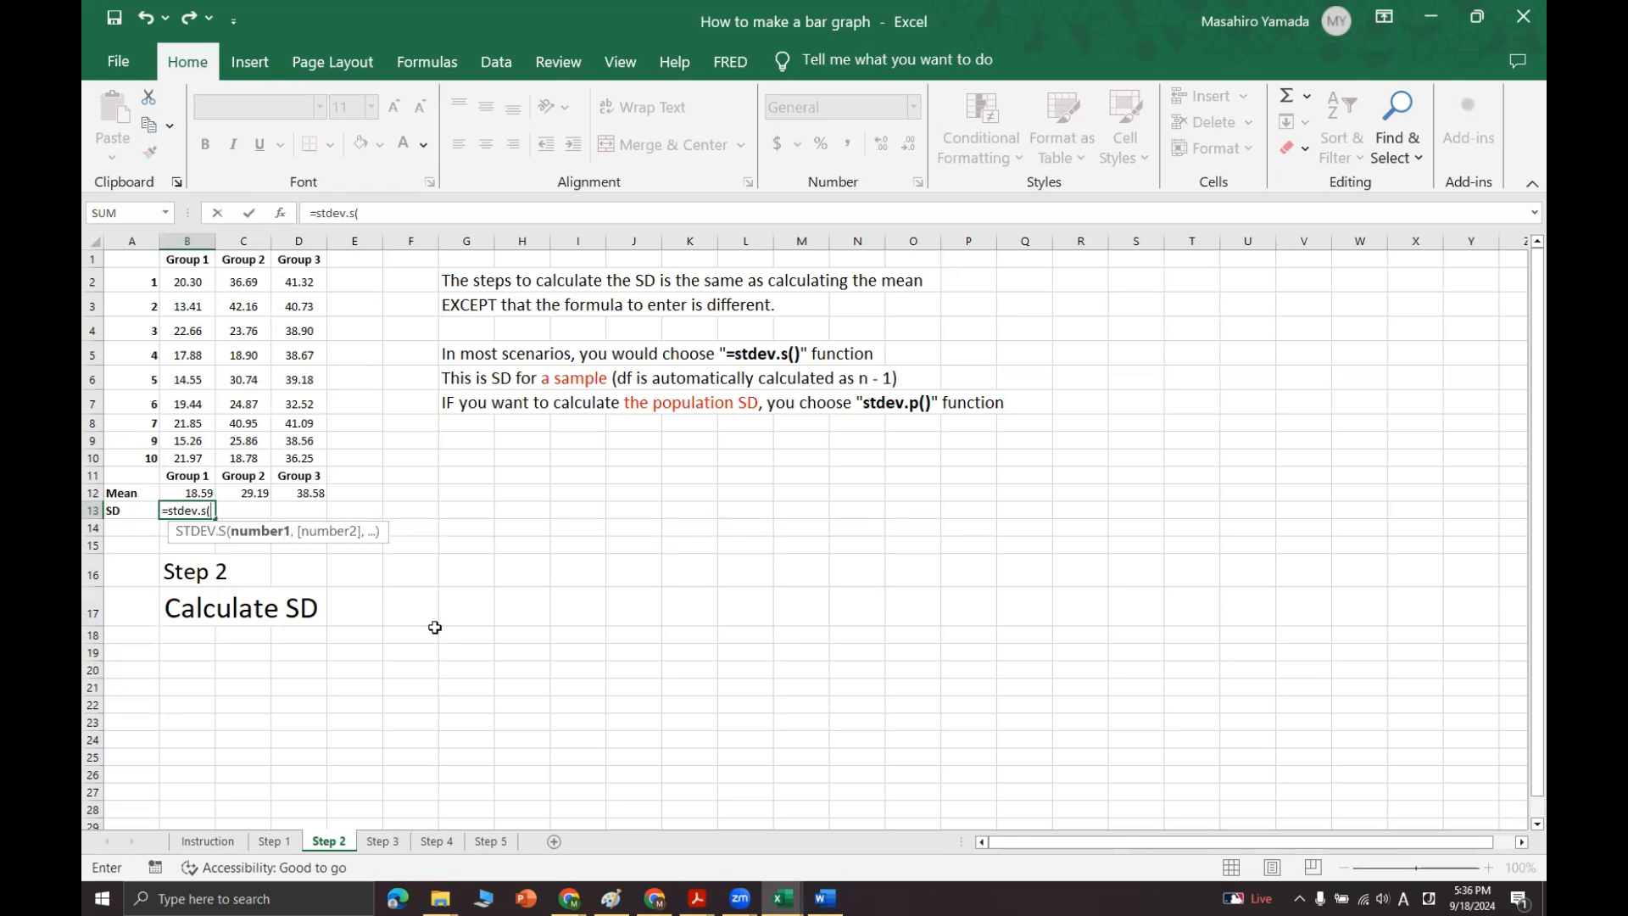
drag(179, 280, 186, 459)
key(Return)
click(212, 514)
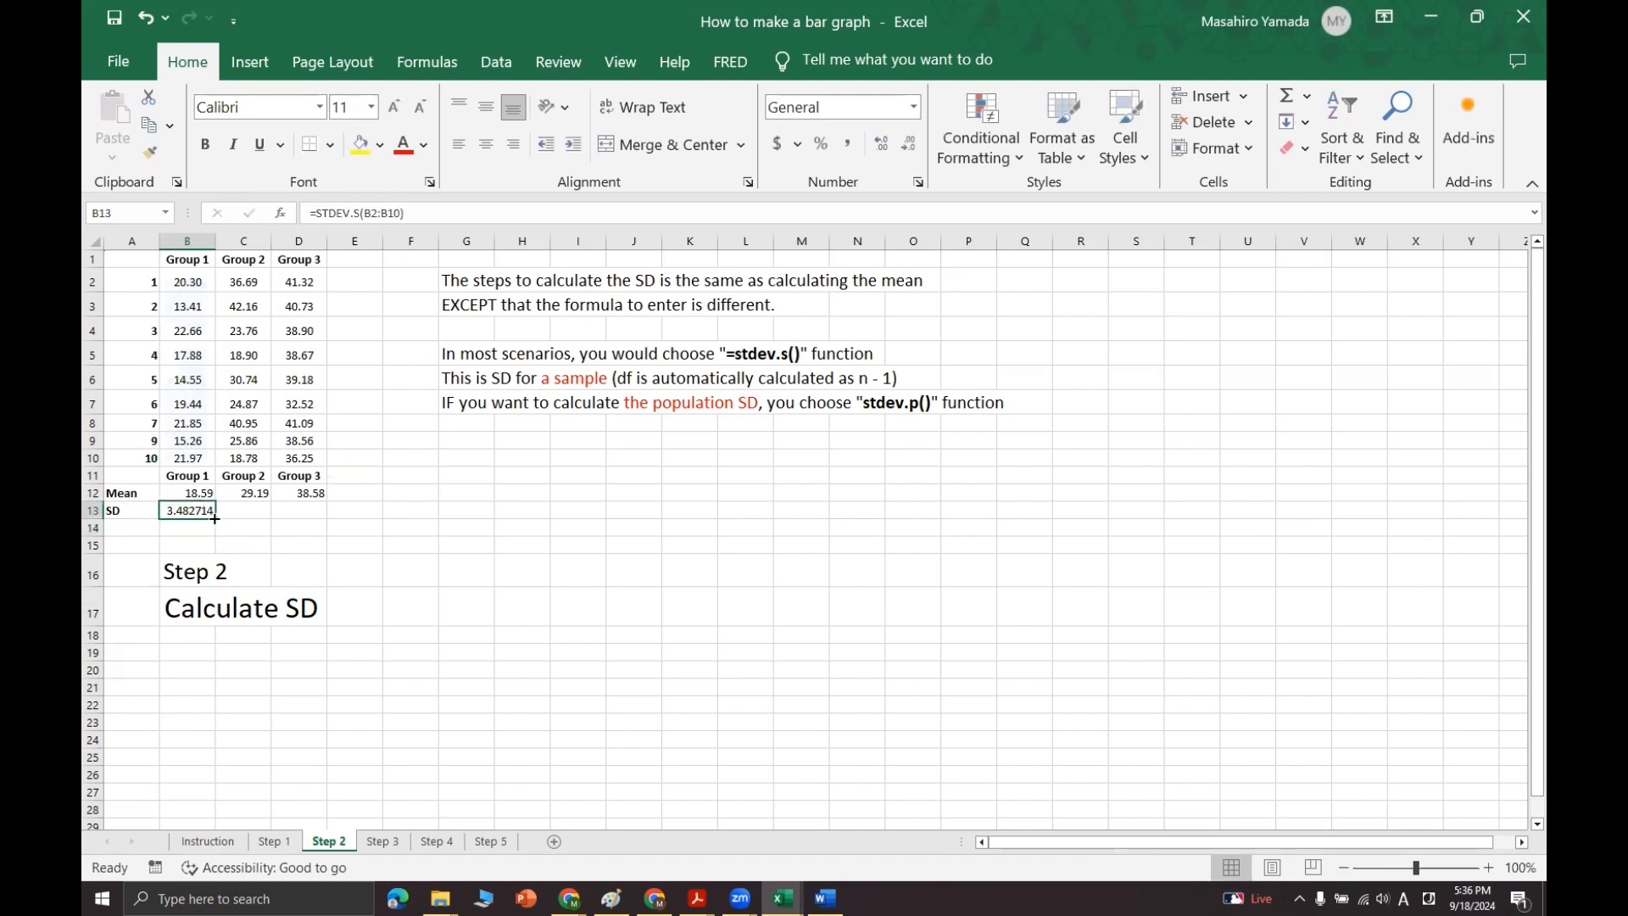
drag(214, 518, 325, 518)
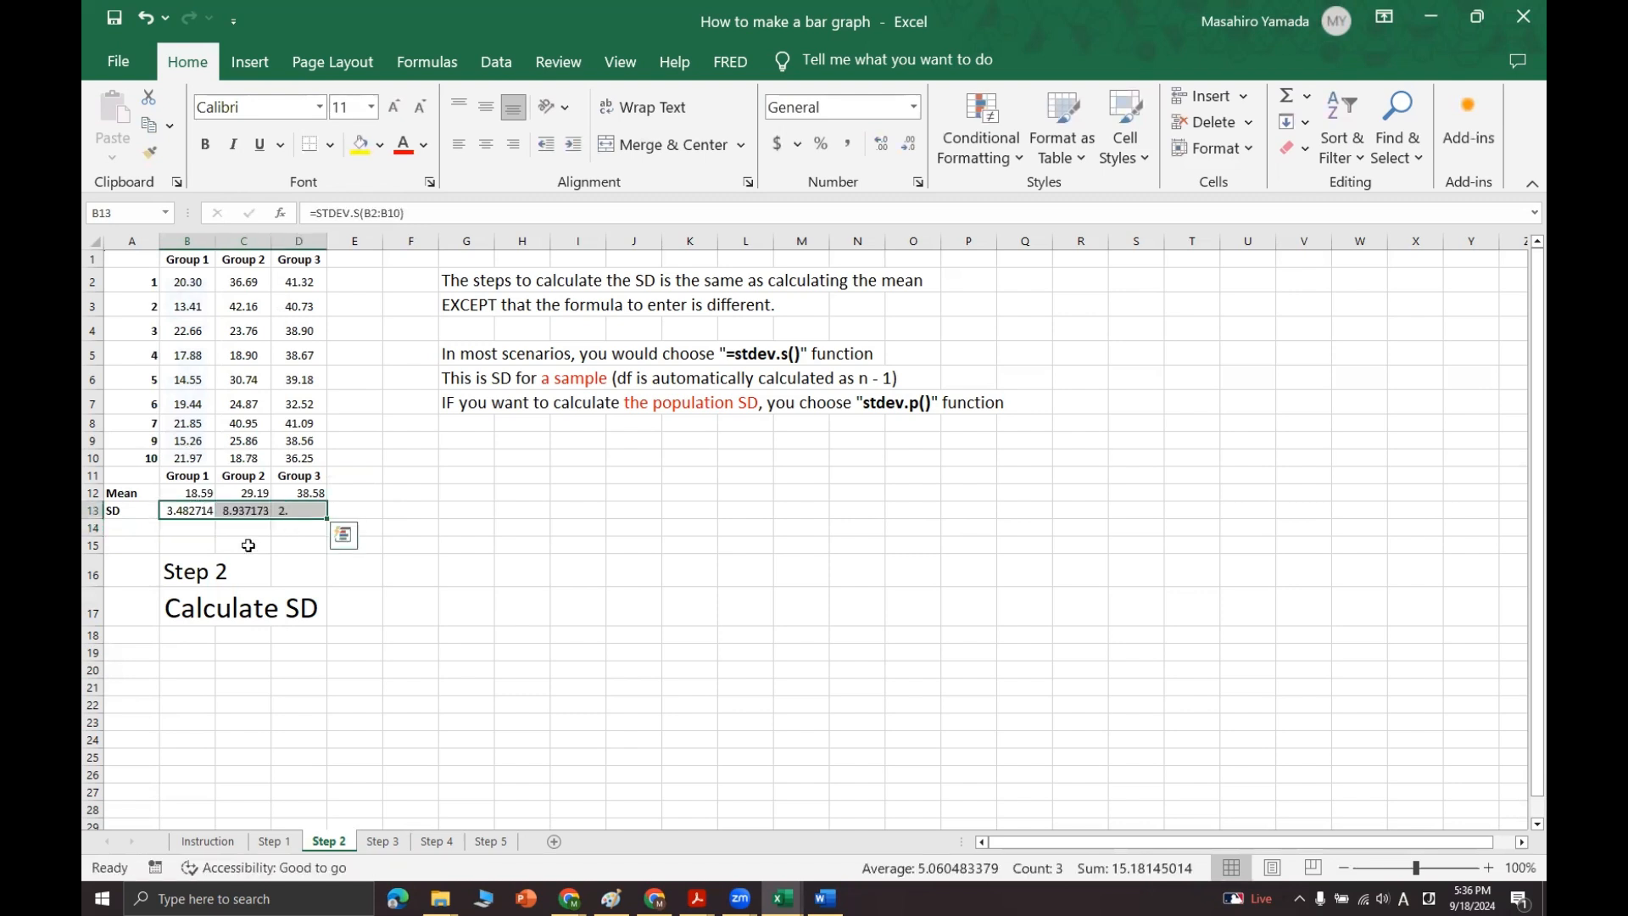
click(201, 532)
text(=)
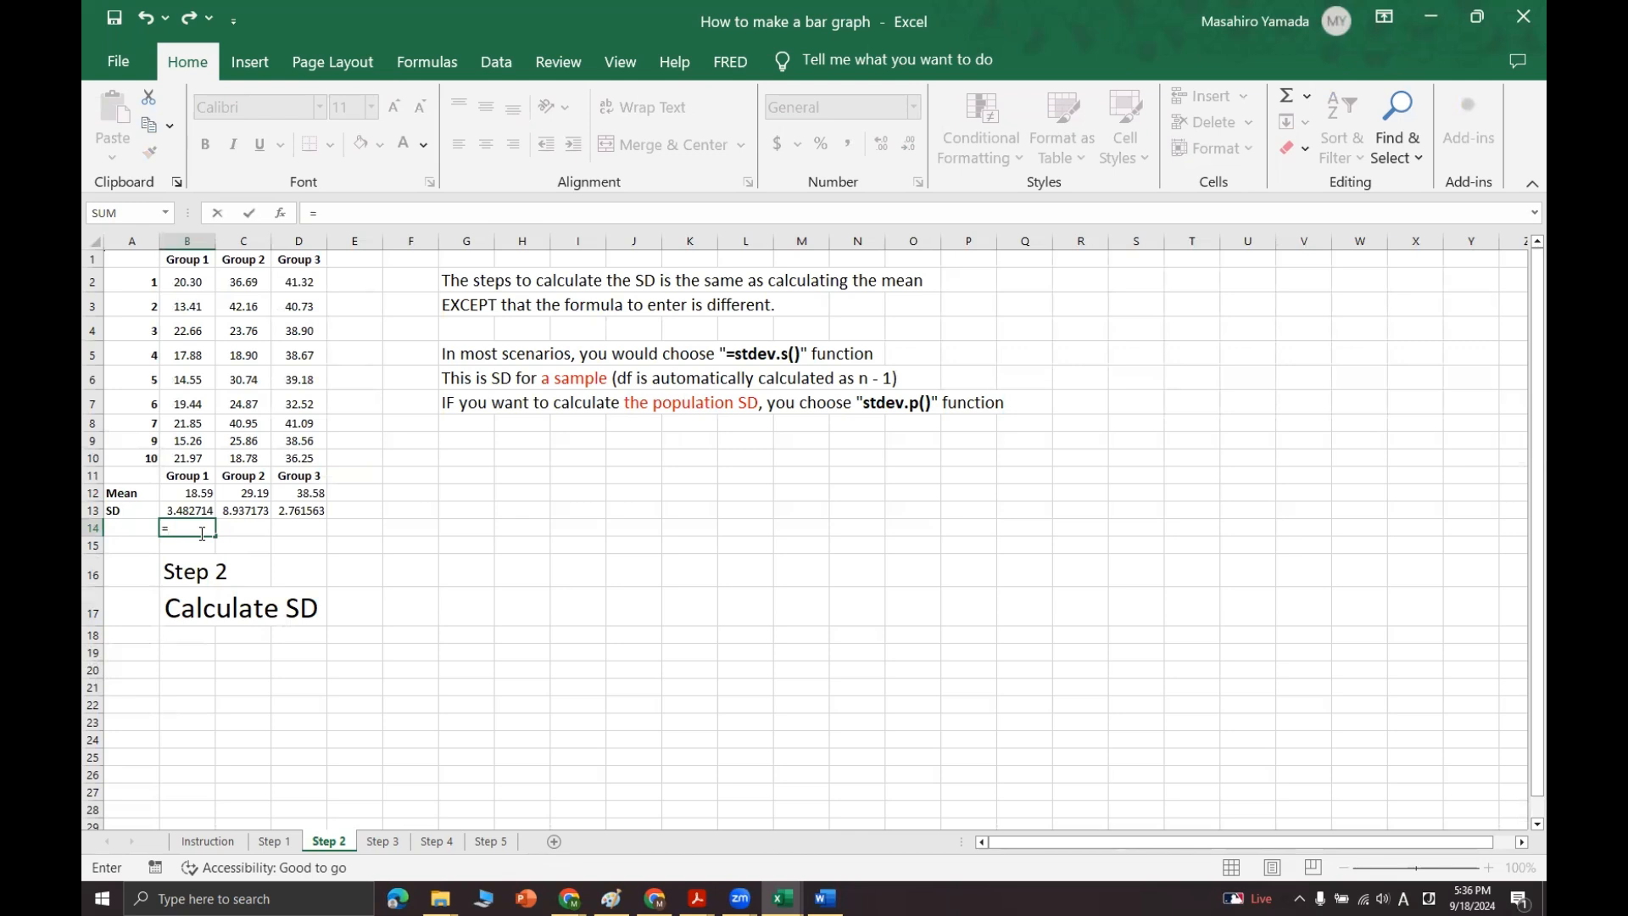
text(stdev.)
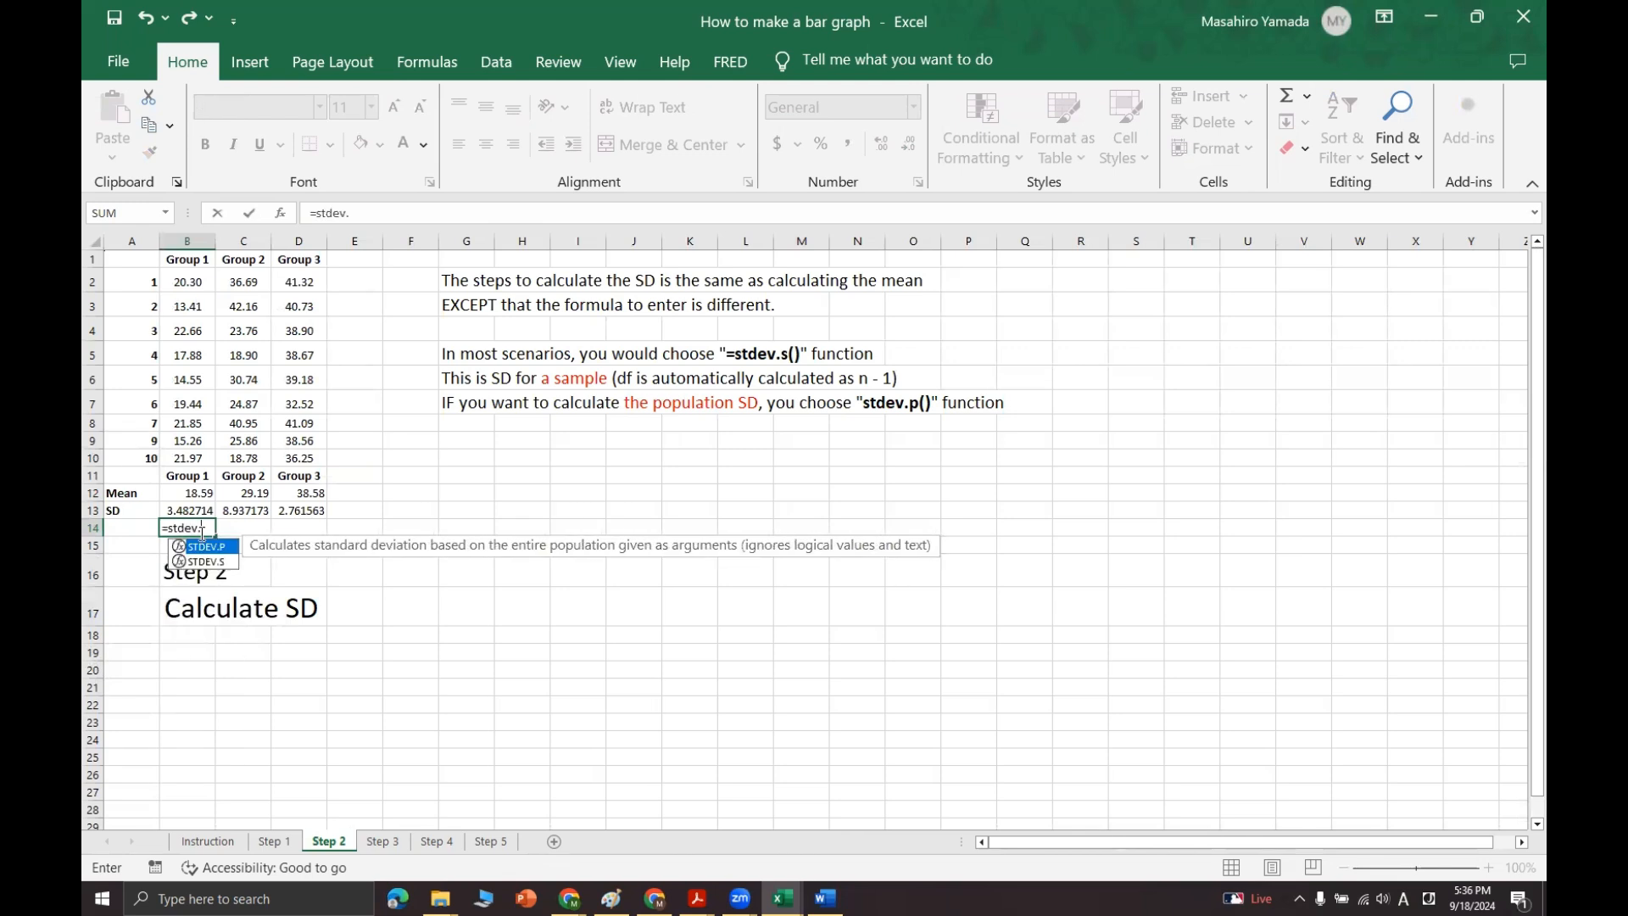
text(P()
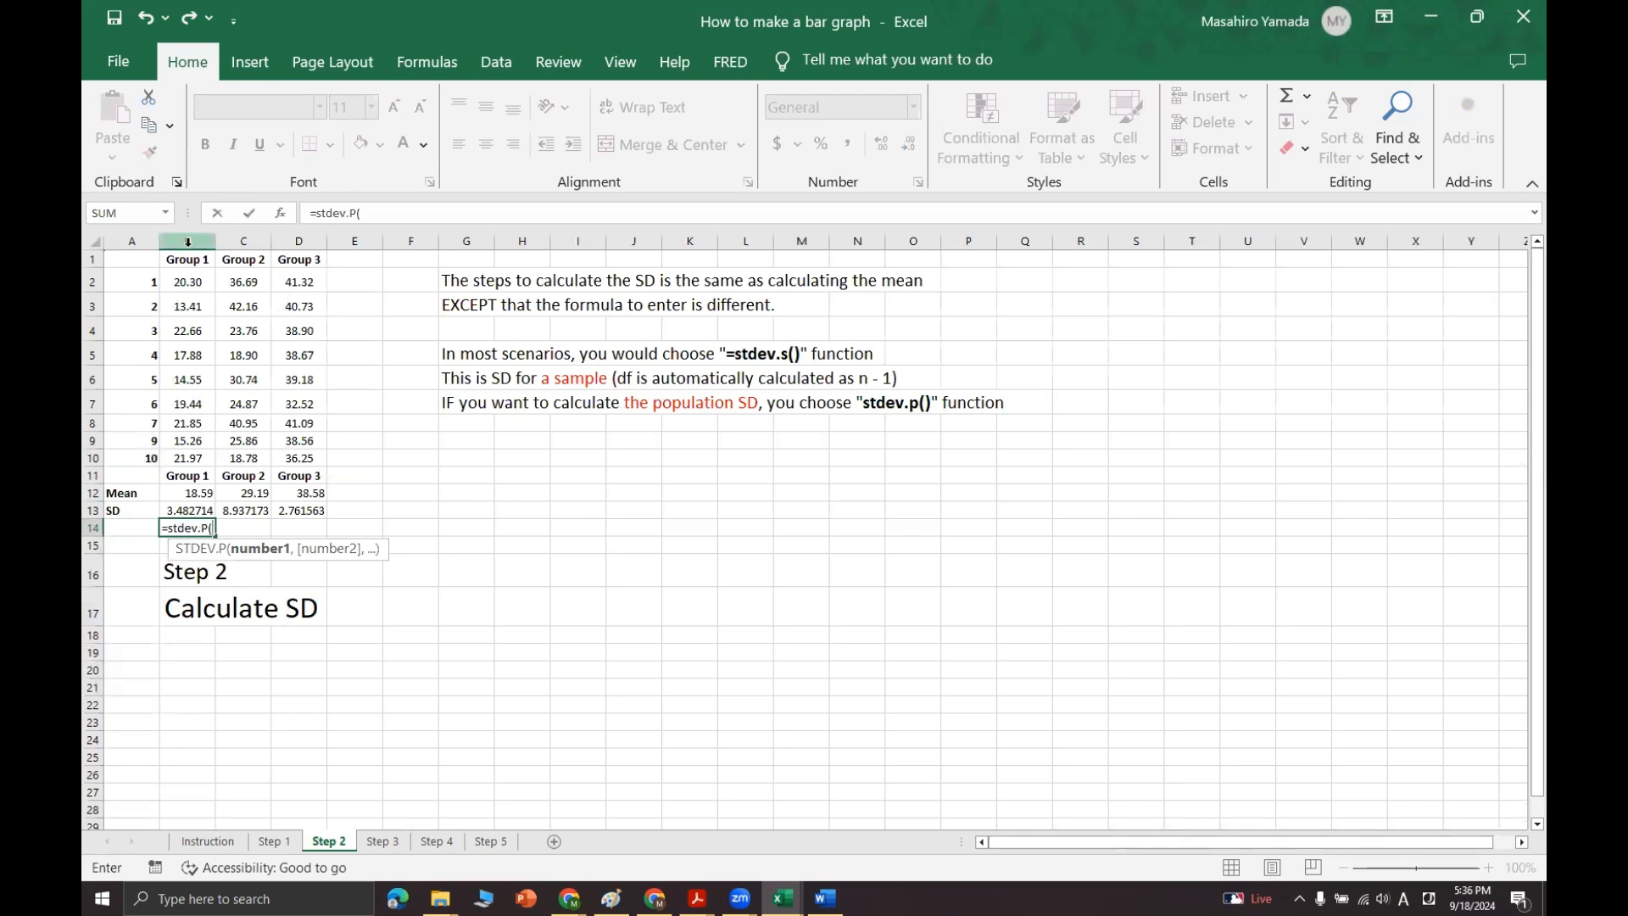
key(Escape)
click(465, 544)
Step: Copy the group names, means and SDs in B11:D13 on the Step 2 sheet and go to the Step 3 sheet
drag(298, 512, 163, 479)
key(ctrl+c)
click(383, 841)
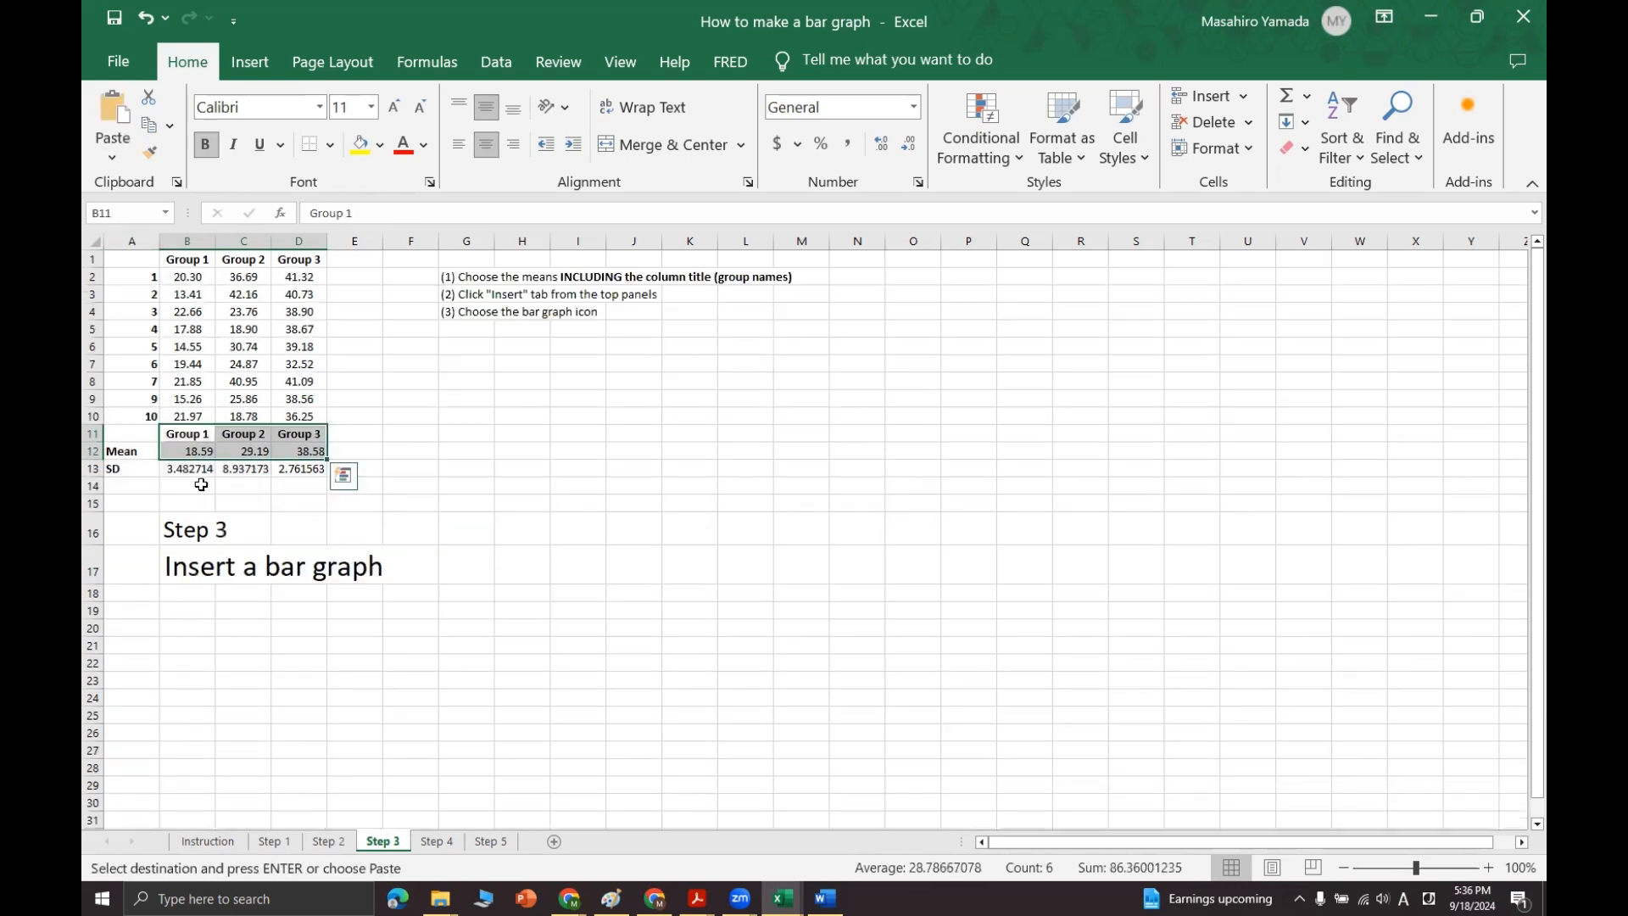
click(300, 533)
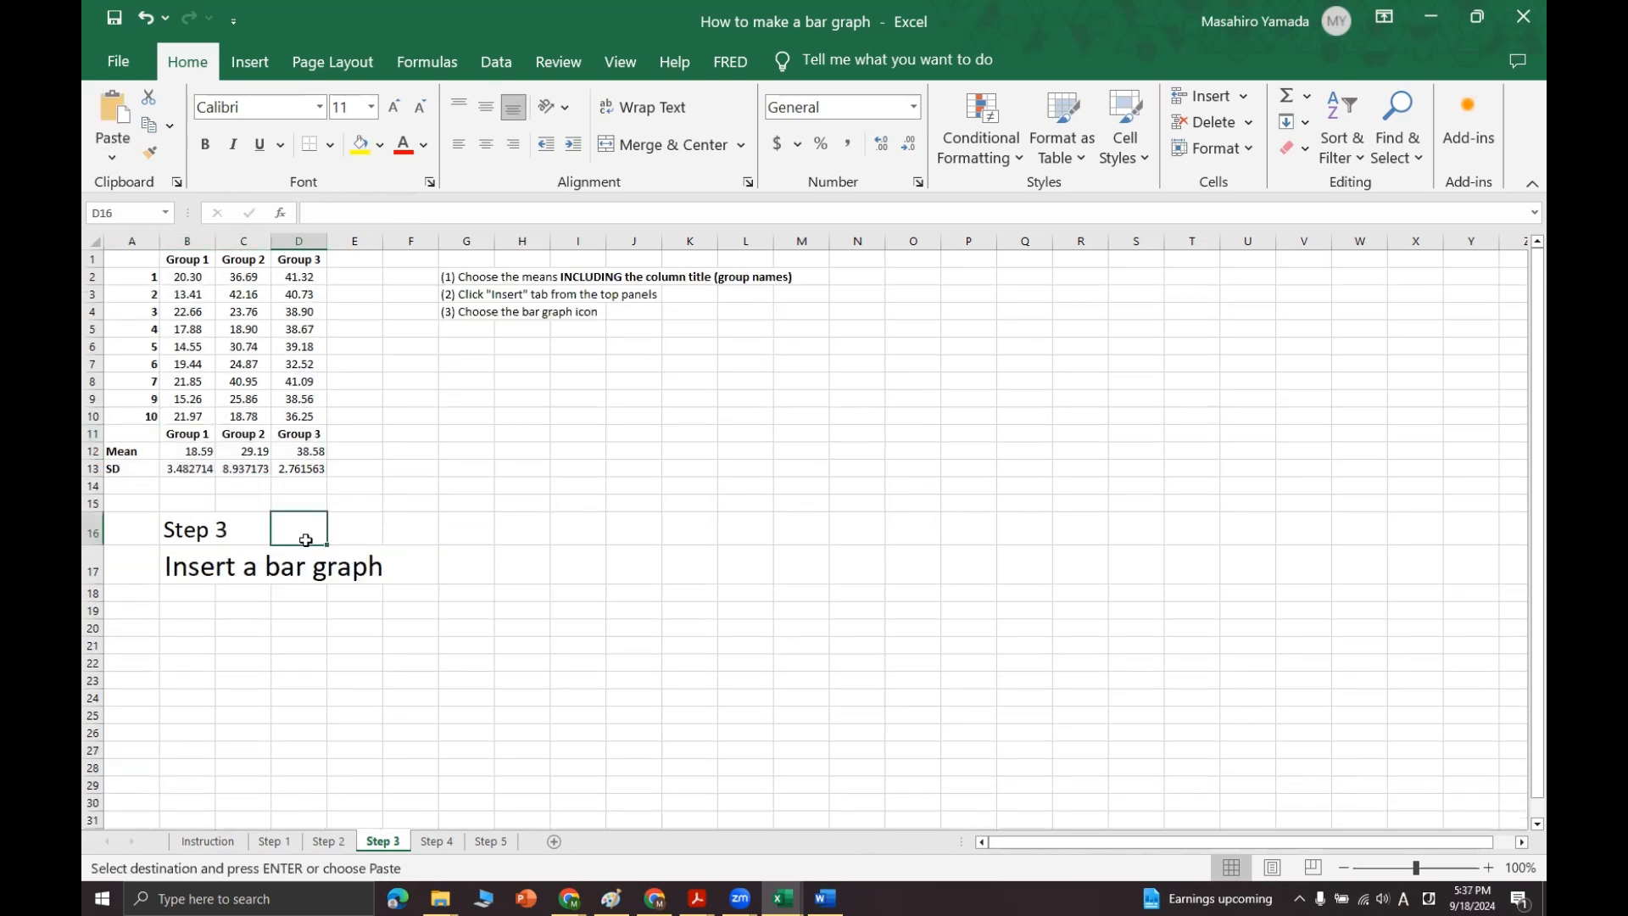
click(229, 524)
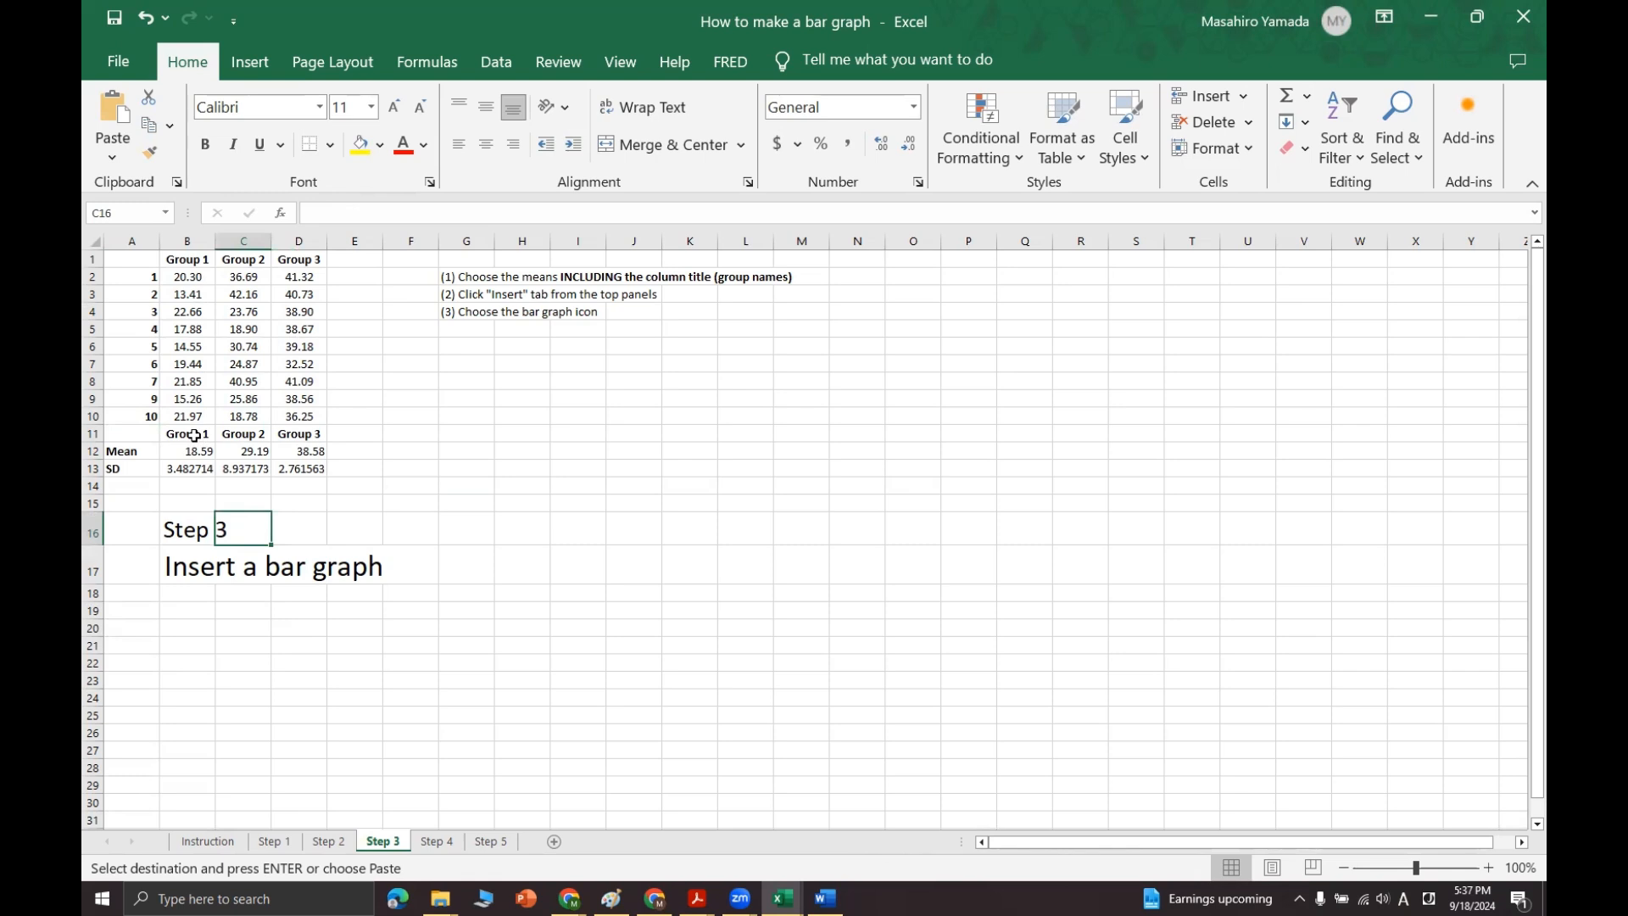
Step: Insert a 2-D clustered column chart from only the means in B12:D12 and place it below the written instructions
drag(194, 435, 295, 446)
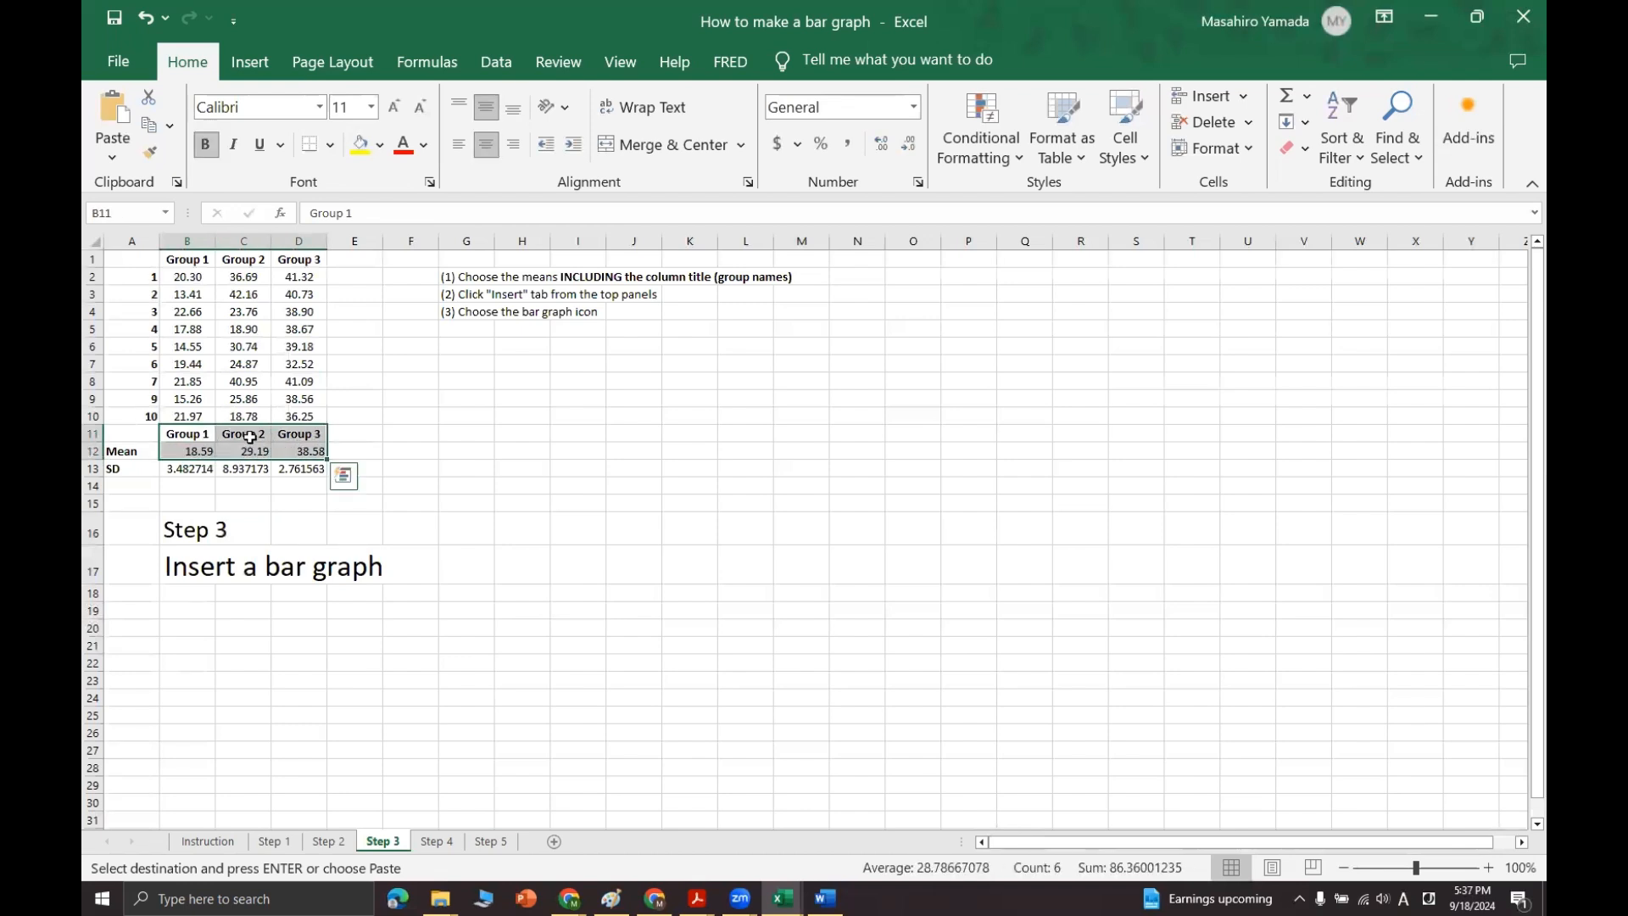
click(247, 66)
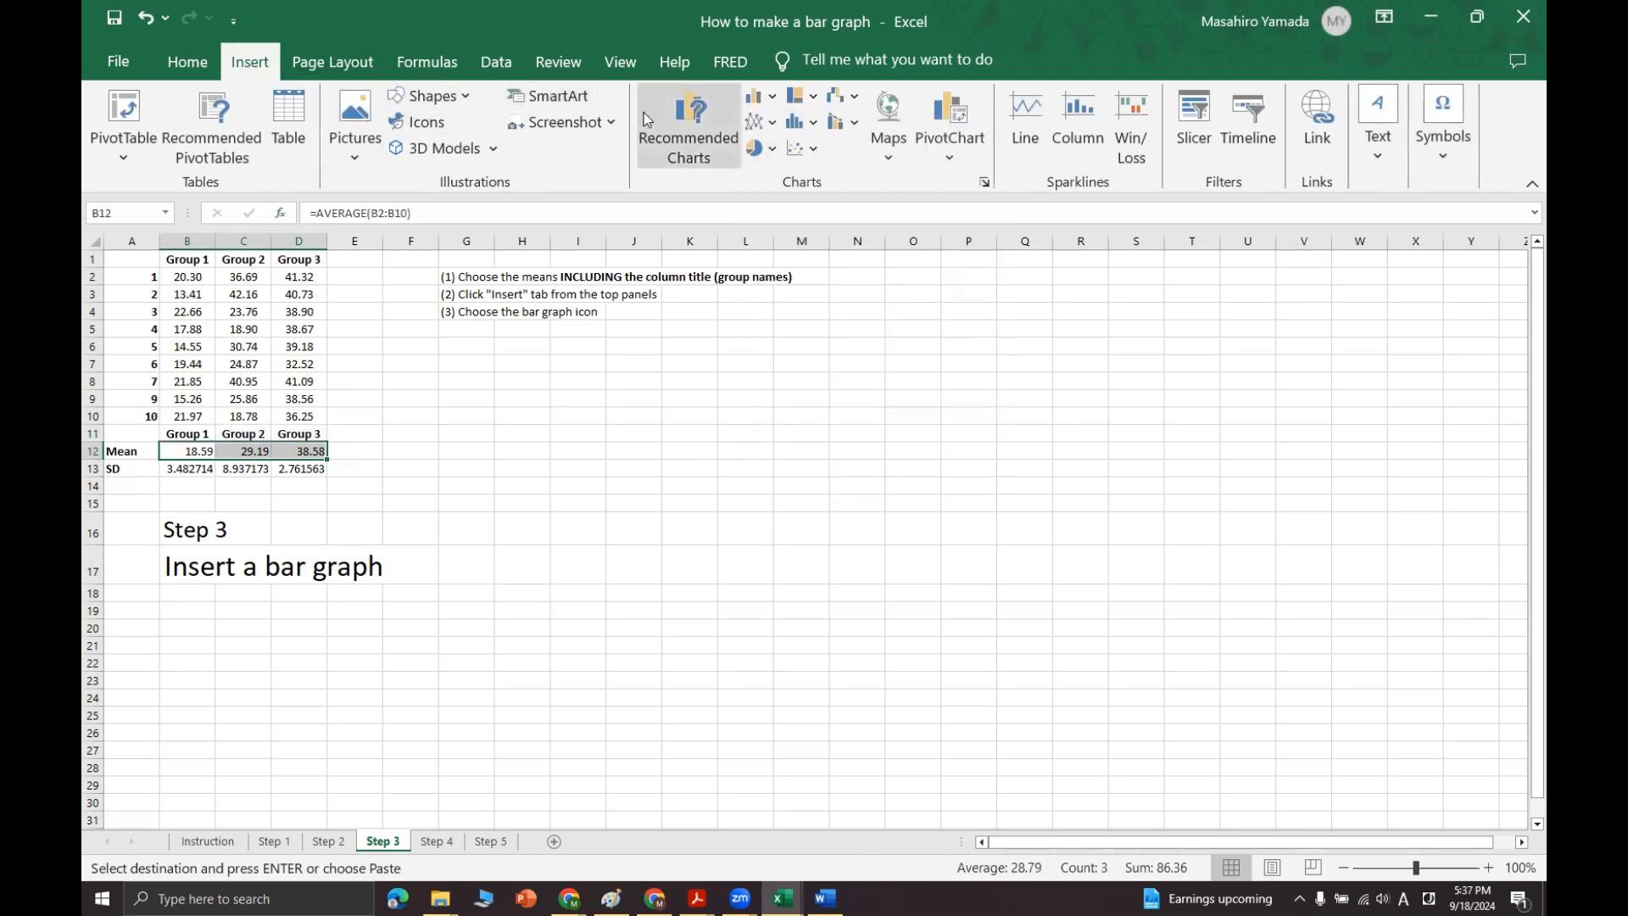
click(754, 95)
click(782, 176)
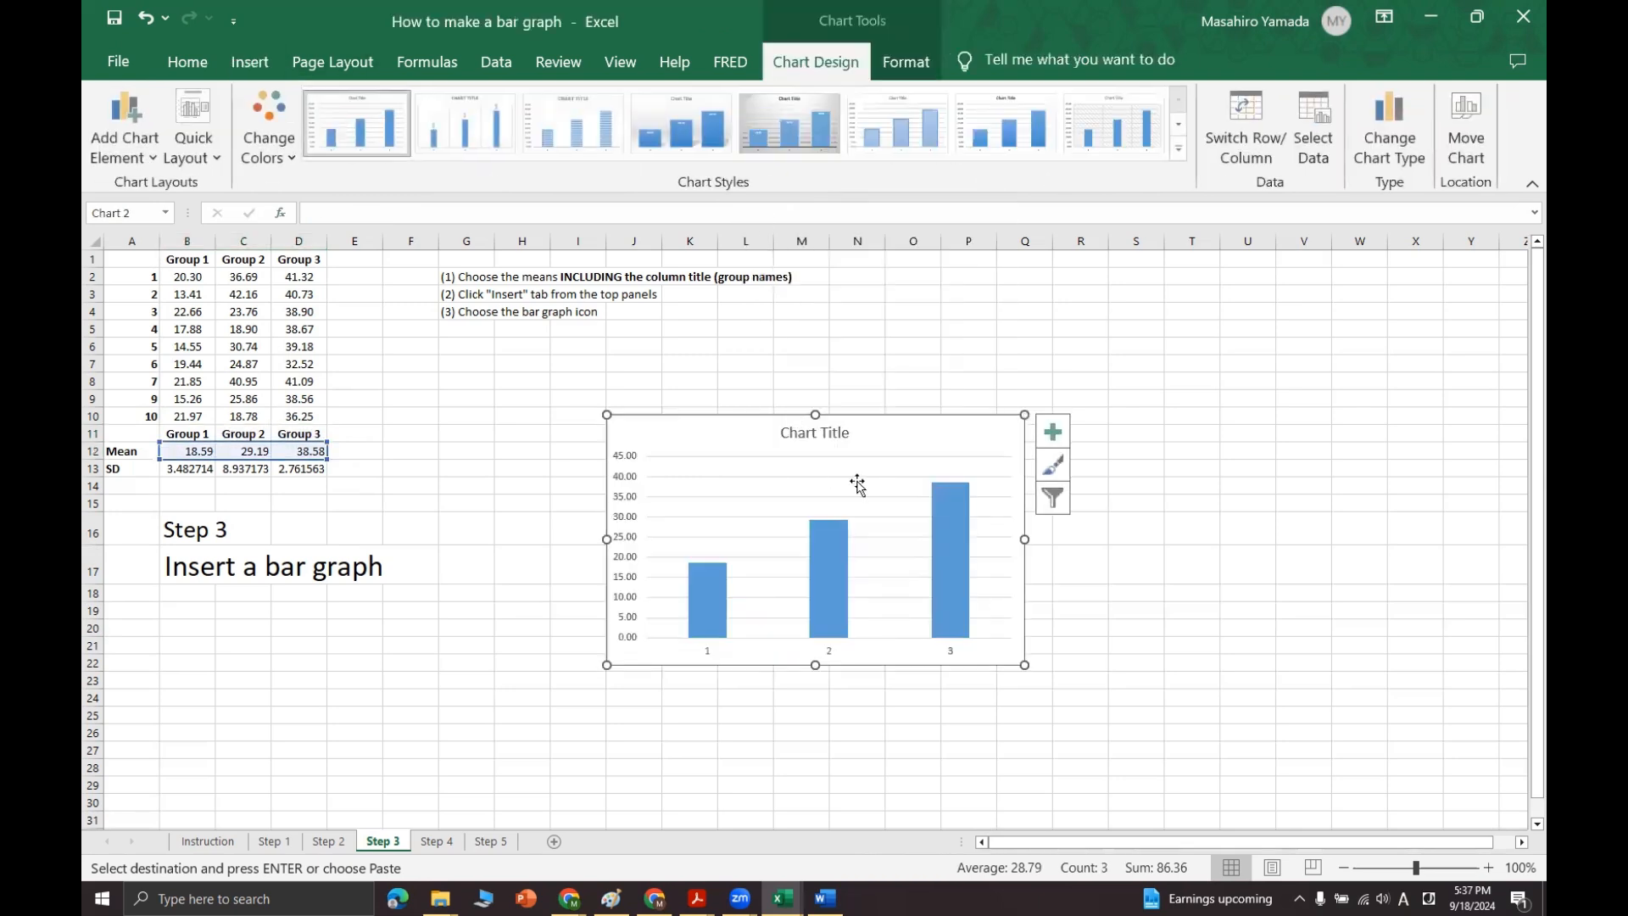
drag(900, 430, 774, 410)
Step: Open the format settings of the chart's horizontal axis, and delete the chart made without group names
click(706, 637)
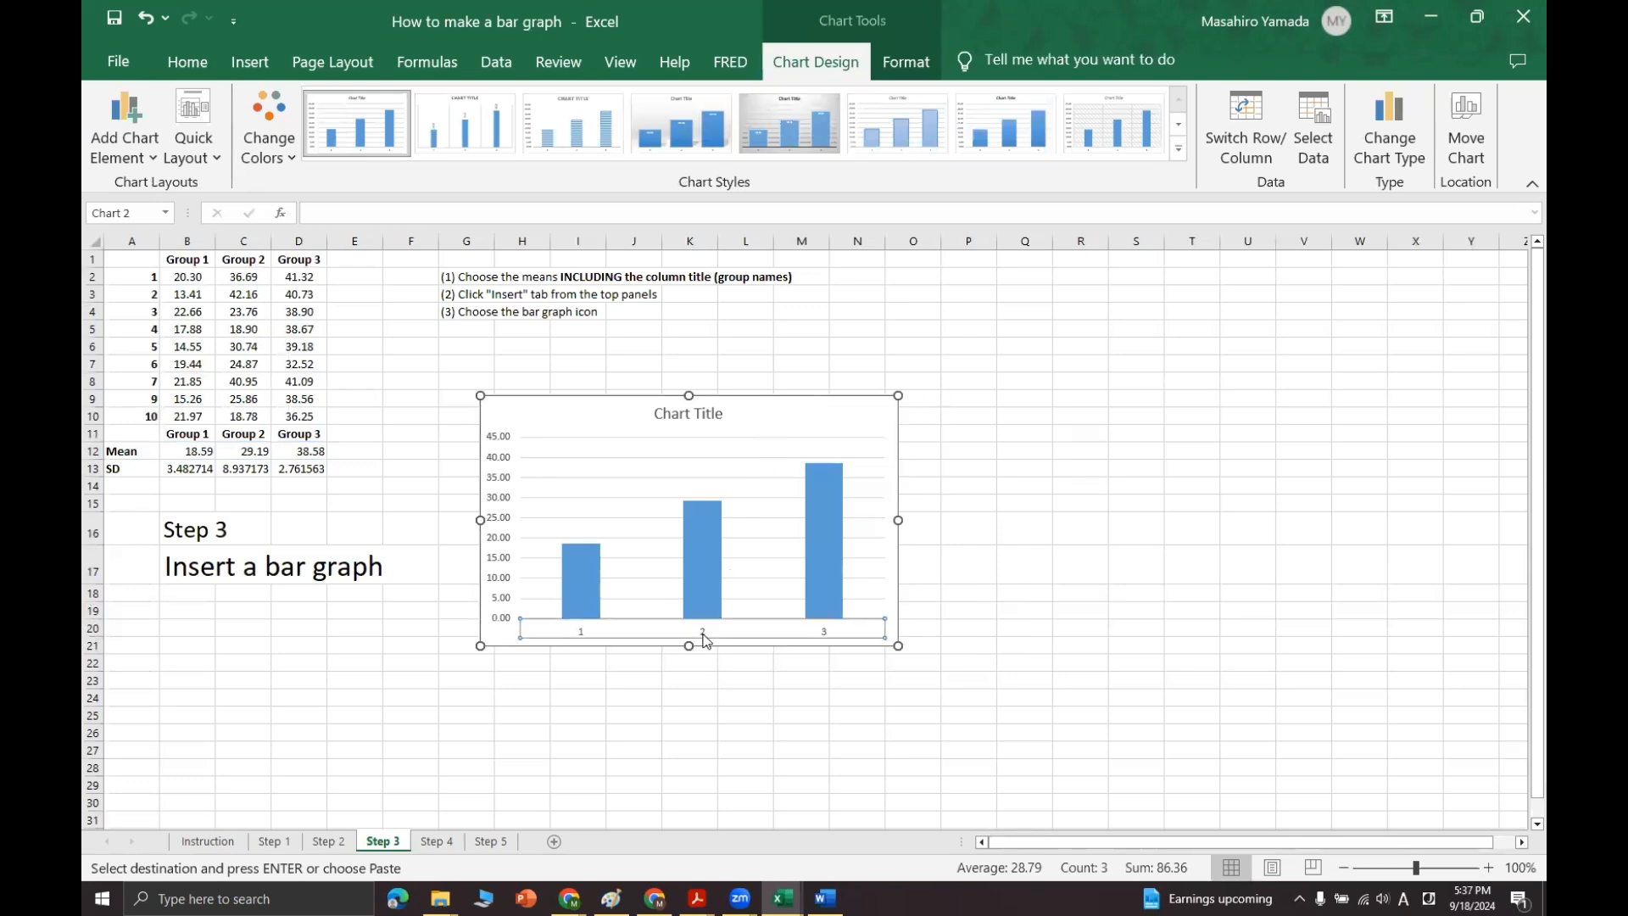
double_click(707, 638)
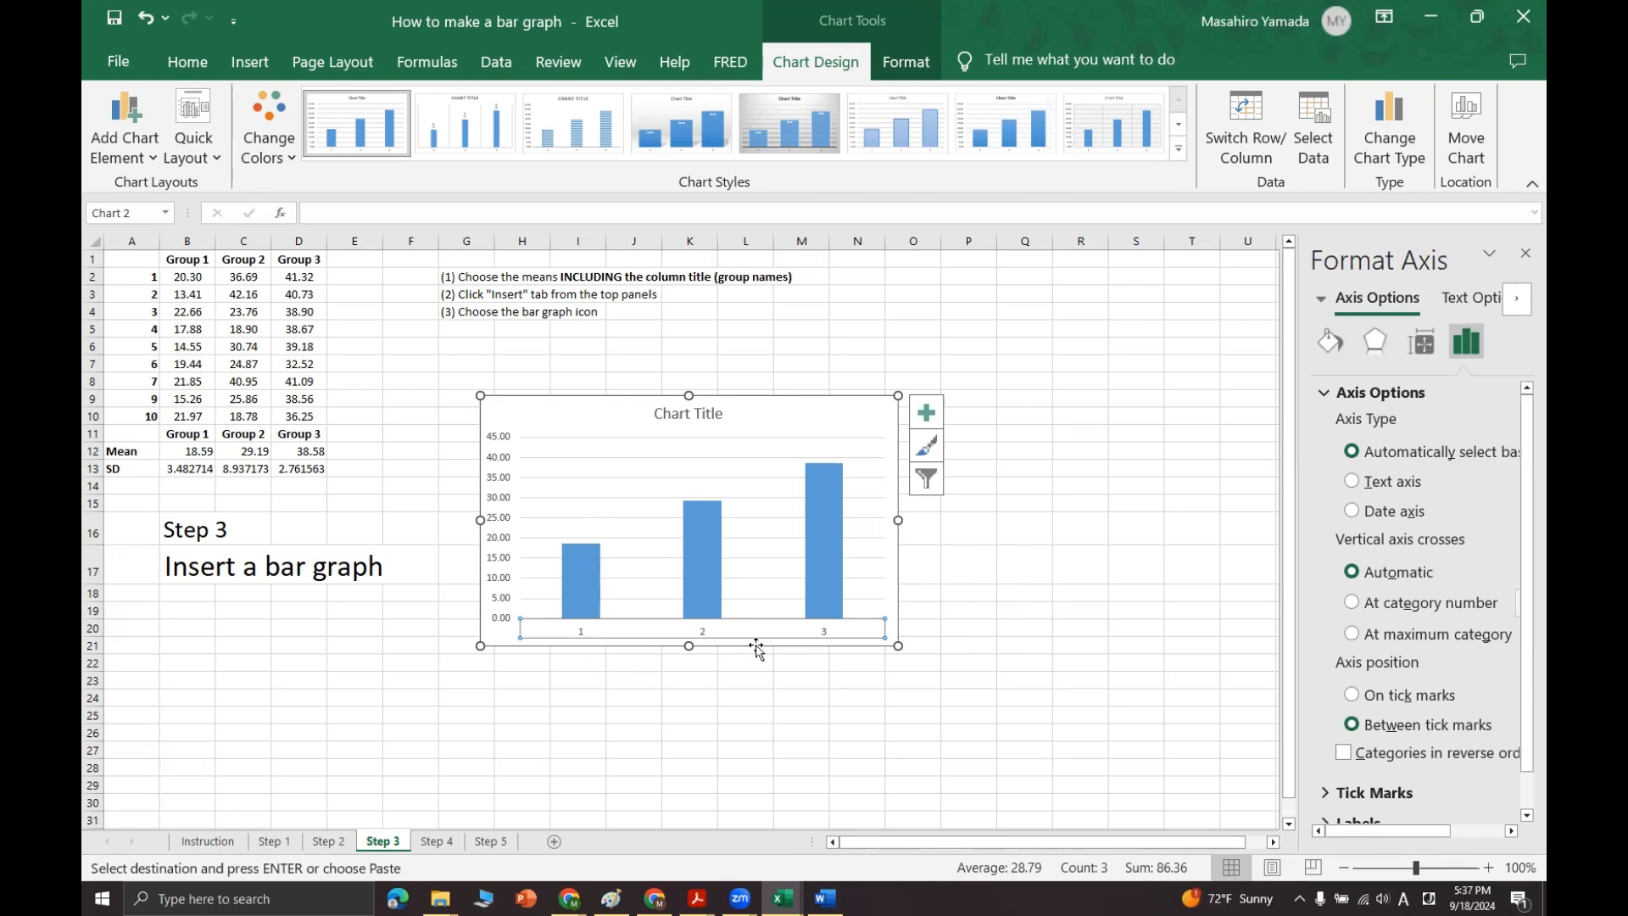
click(831, 404)
key(Delete)
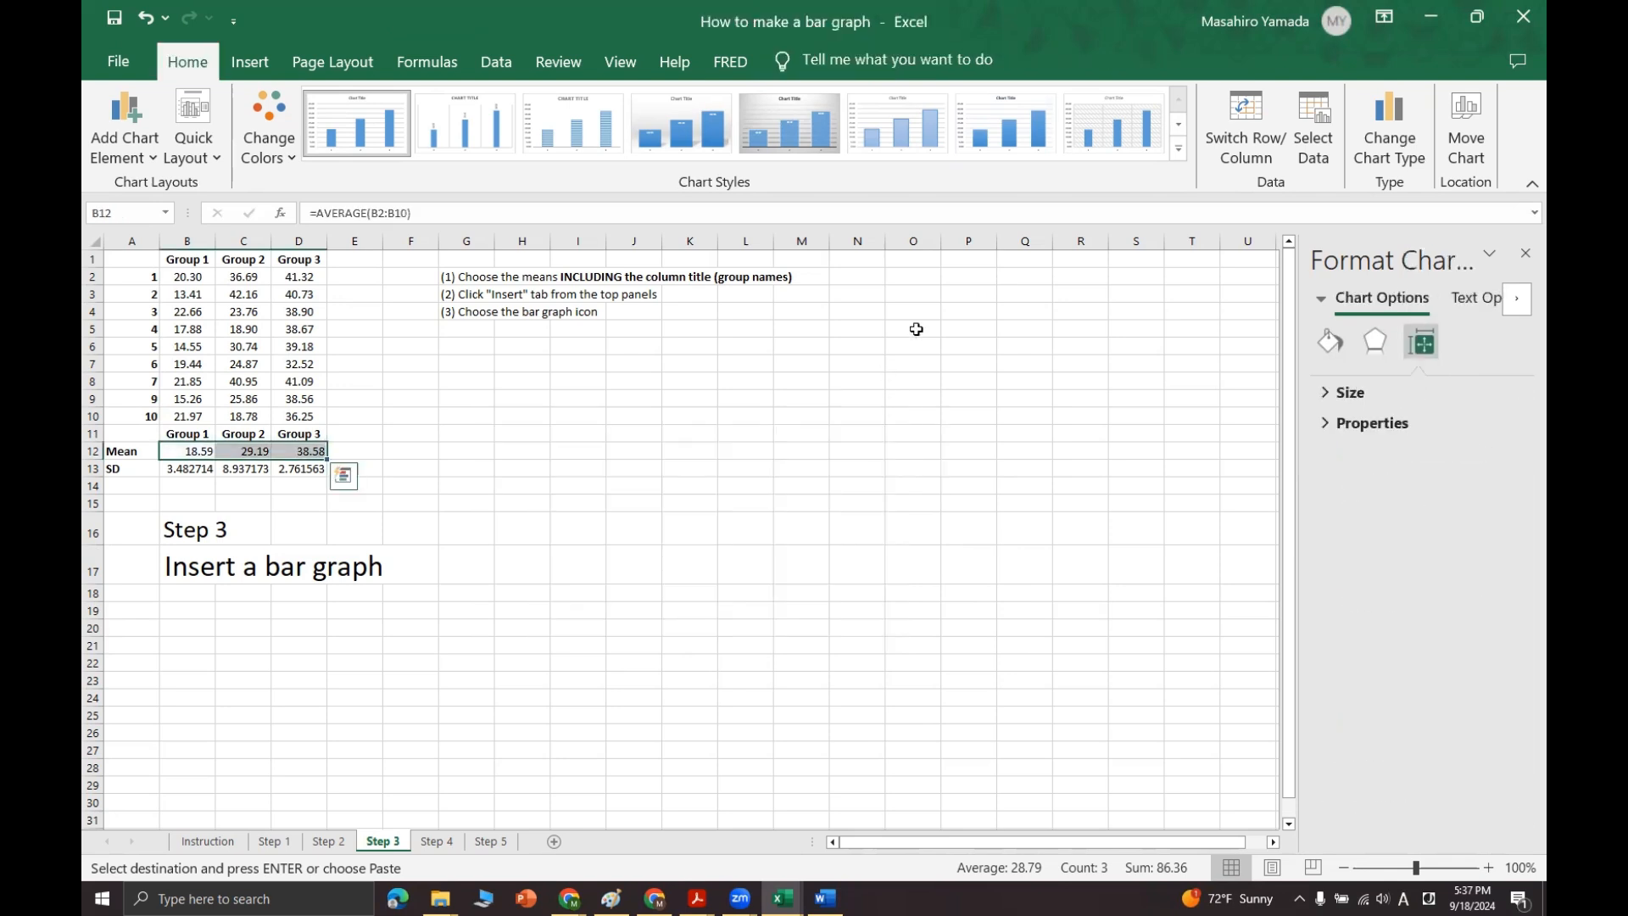
Step: On the Step 3 sheet, insert a 2-D clustered column chart from the group names and means in B11:D12 and place it below the instructions
click(254, 523)
drag(188, 437, 299, 448)
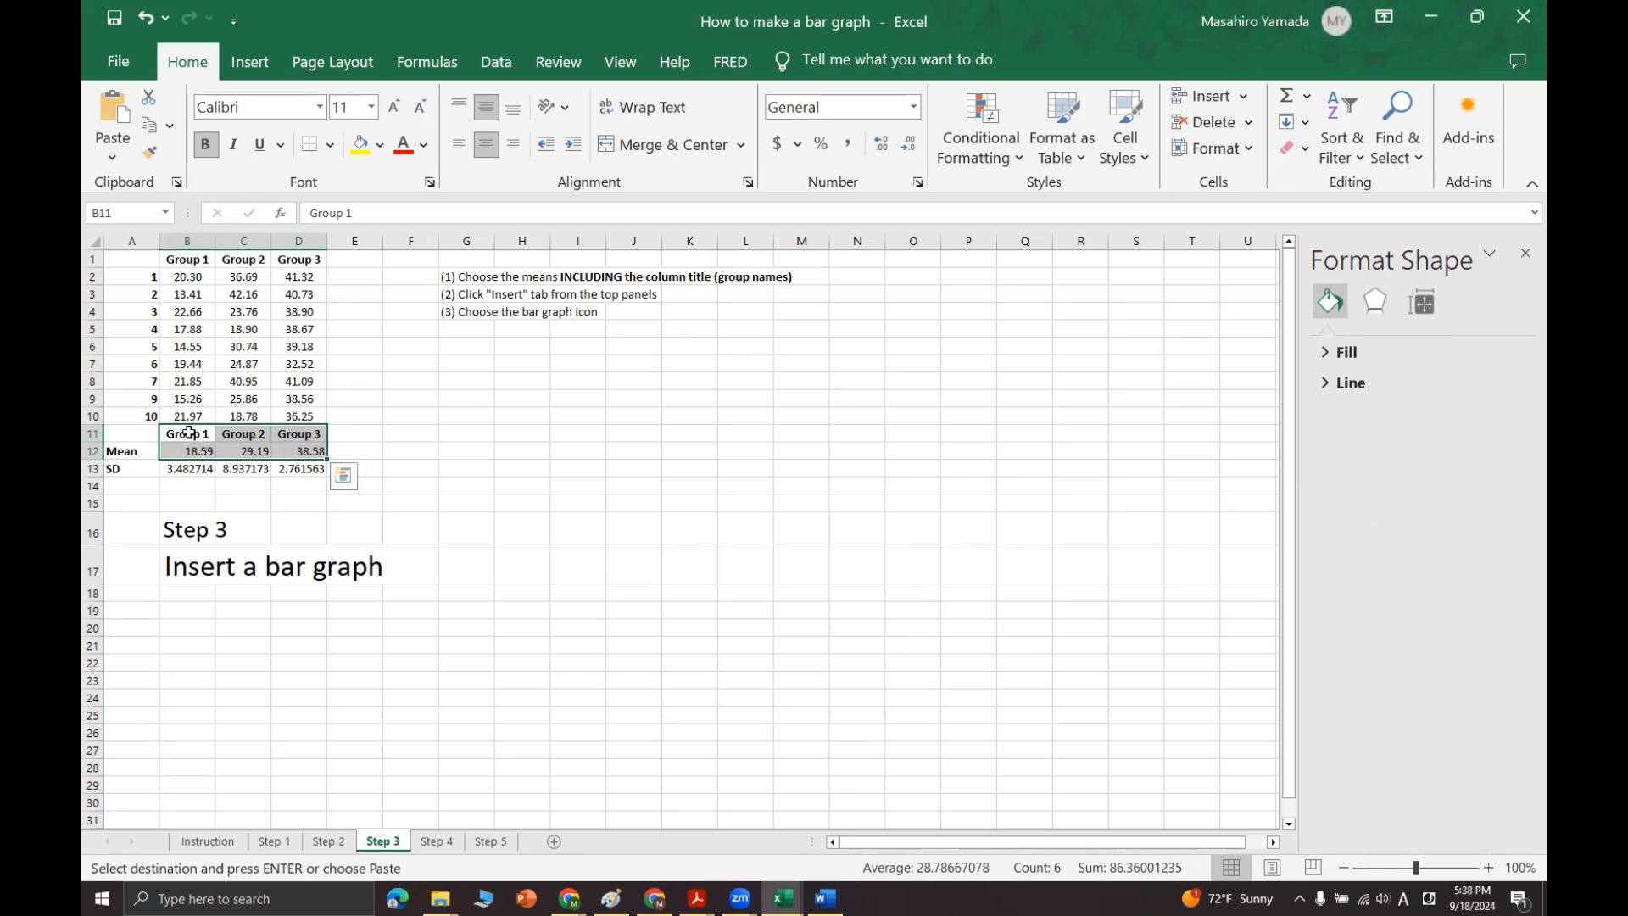
click(244, 76)
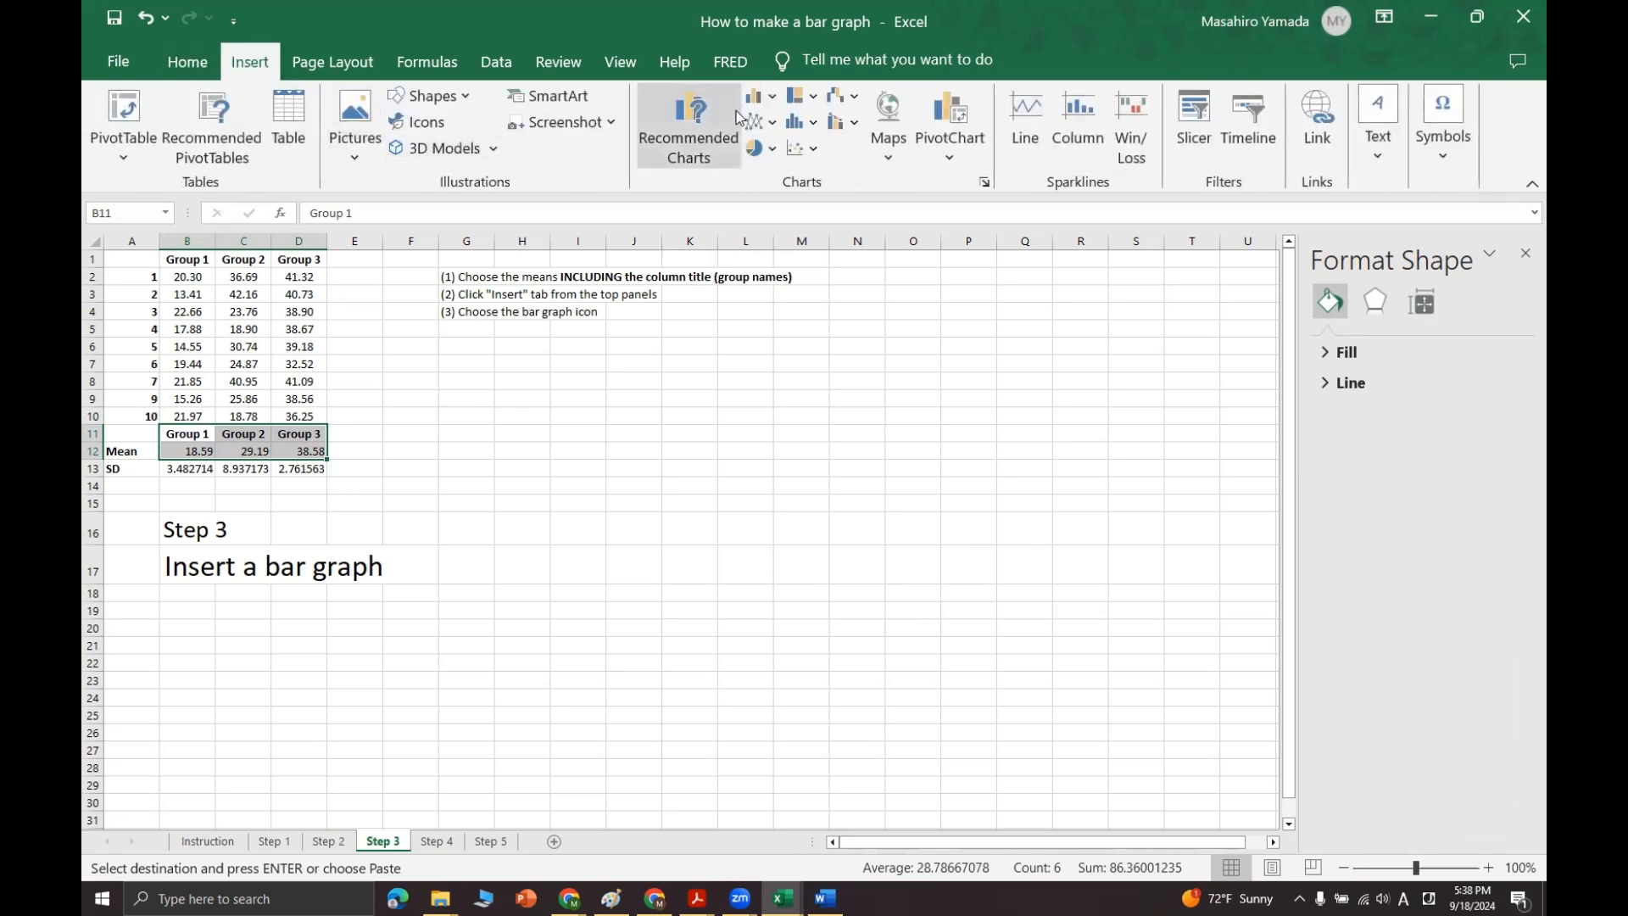
click(772, 100)
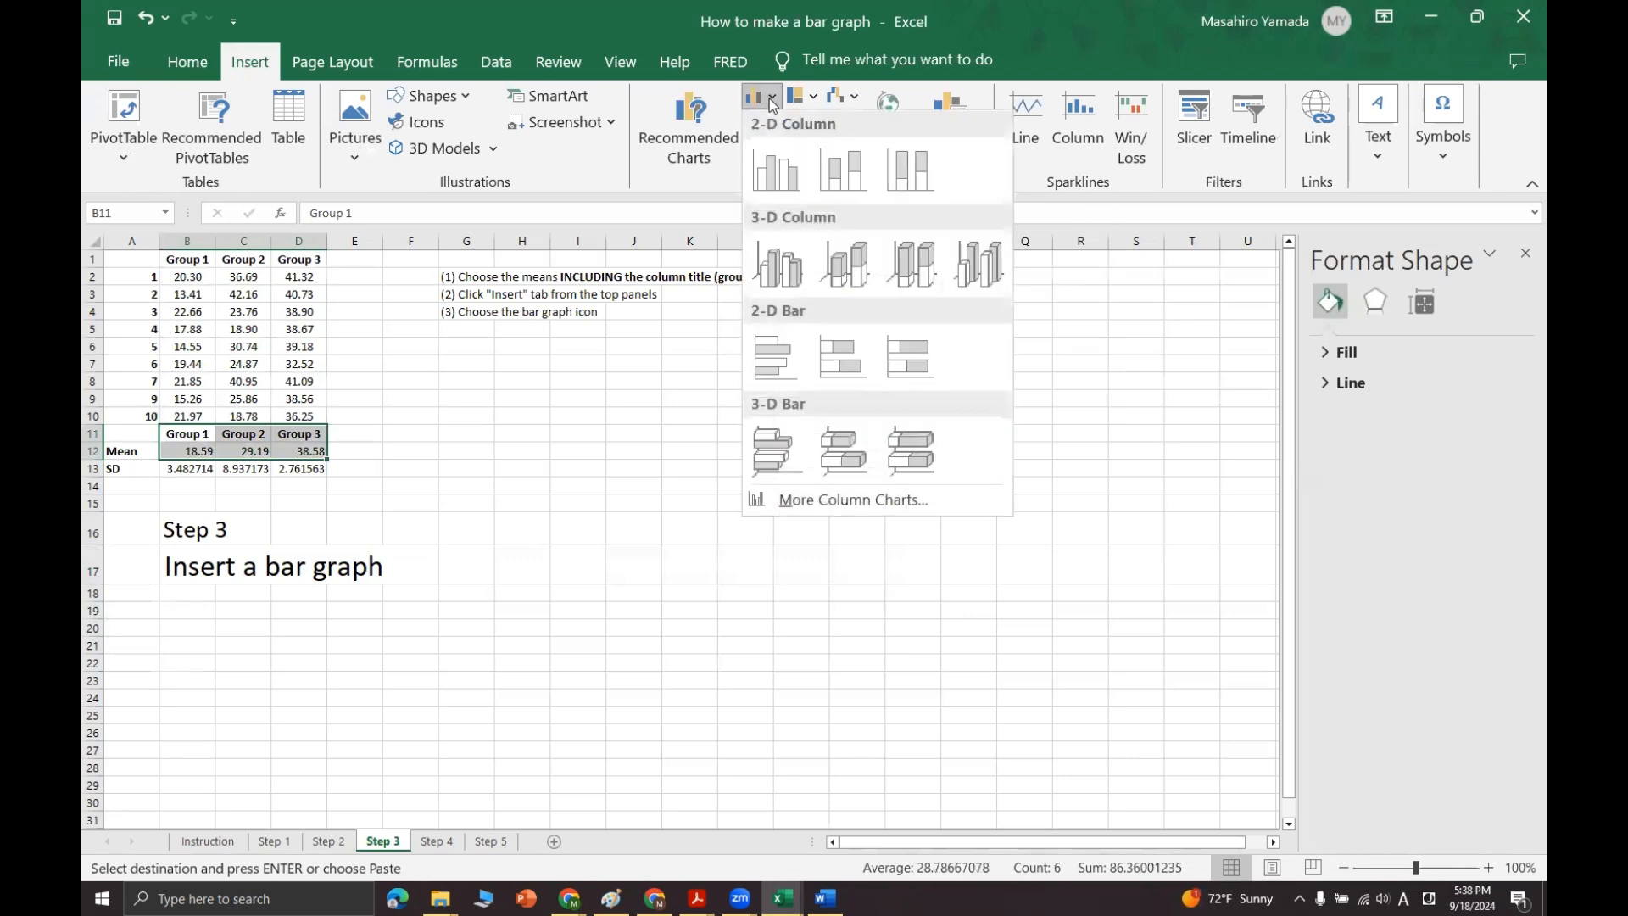
click(776, 173)
drag(779, 436, 745, 397)
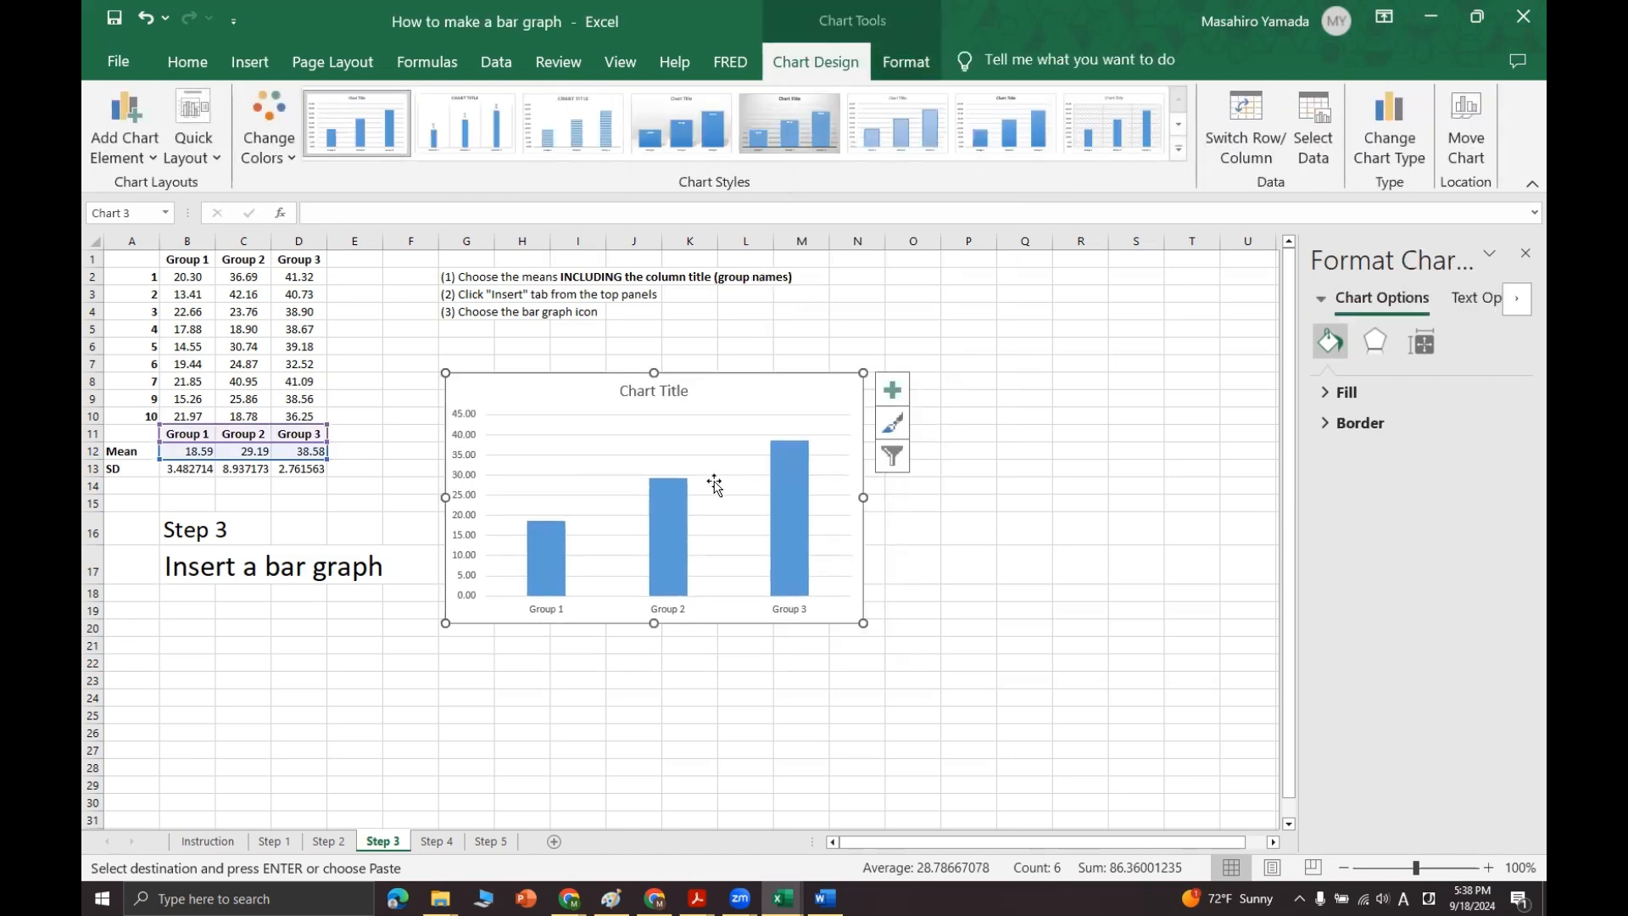
Step: On the Step 4 sheet, add error bars to the existing chart of the three group means
click(436, 841)
drag(187, 541, 338, 577)
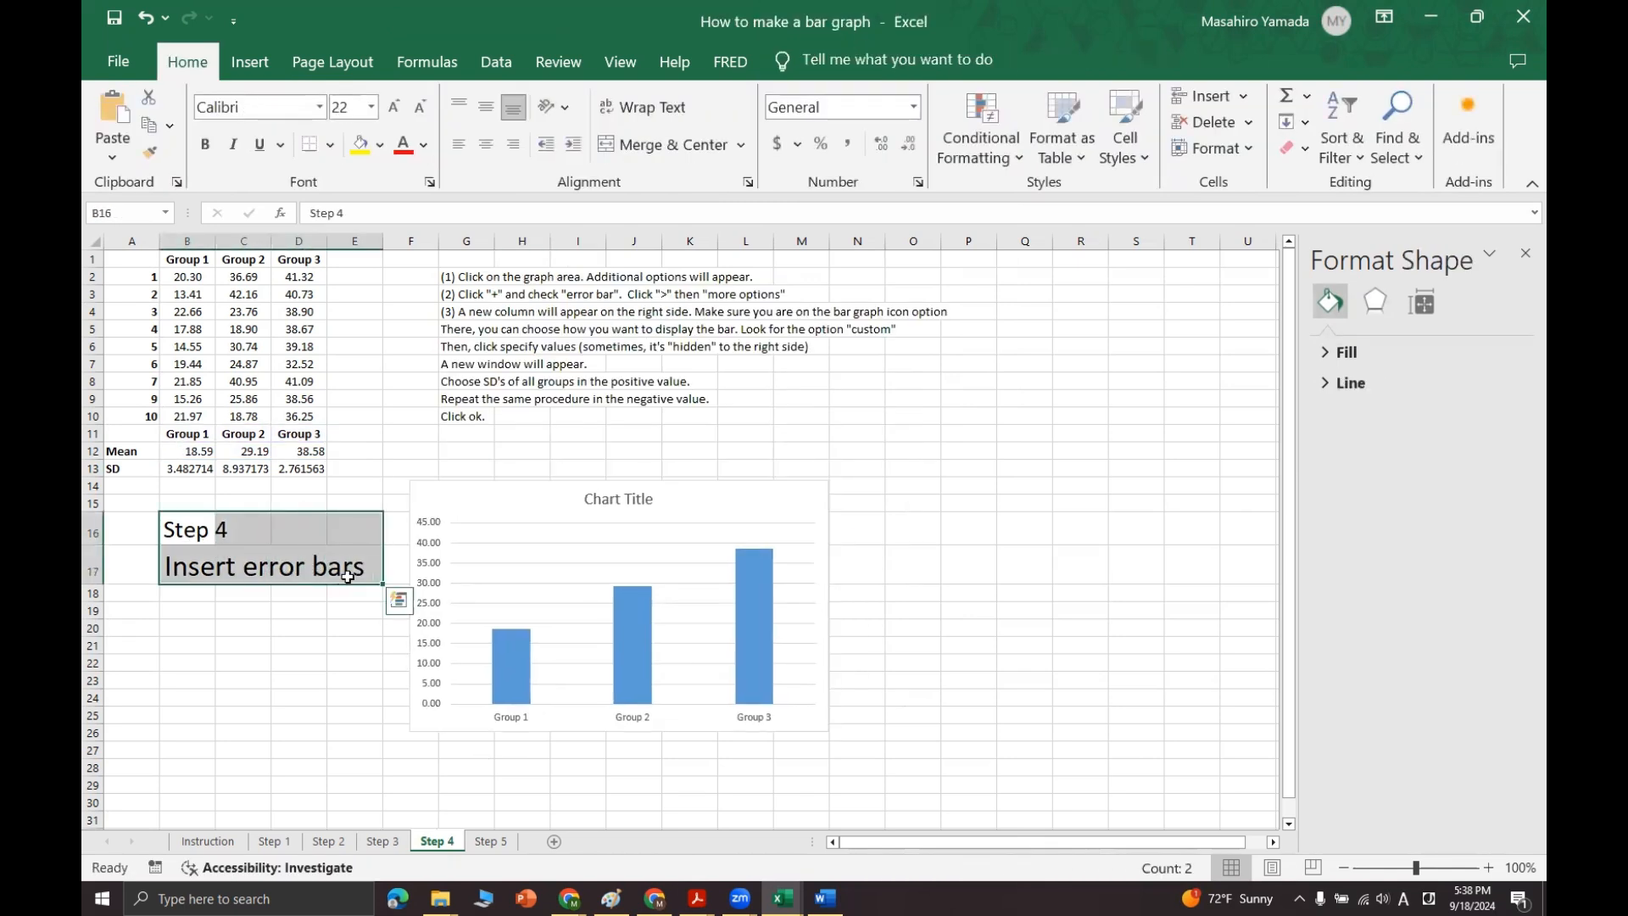
click(466, 433)
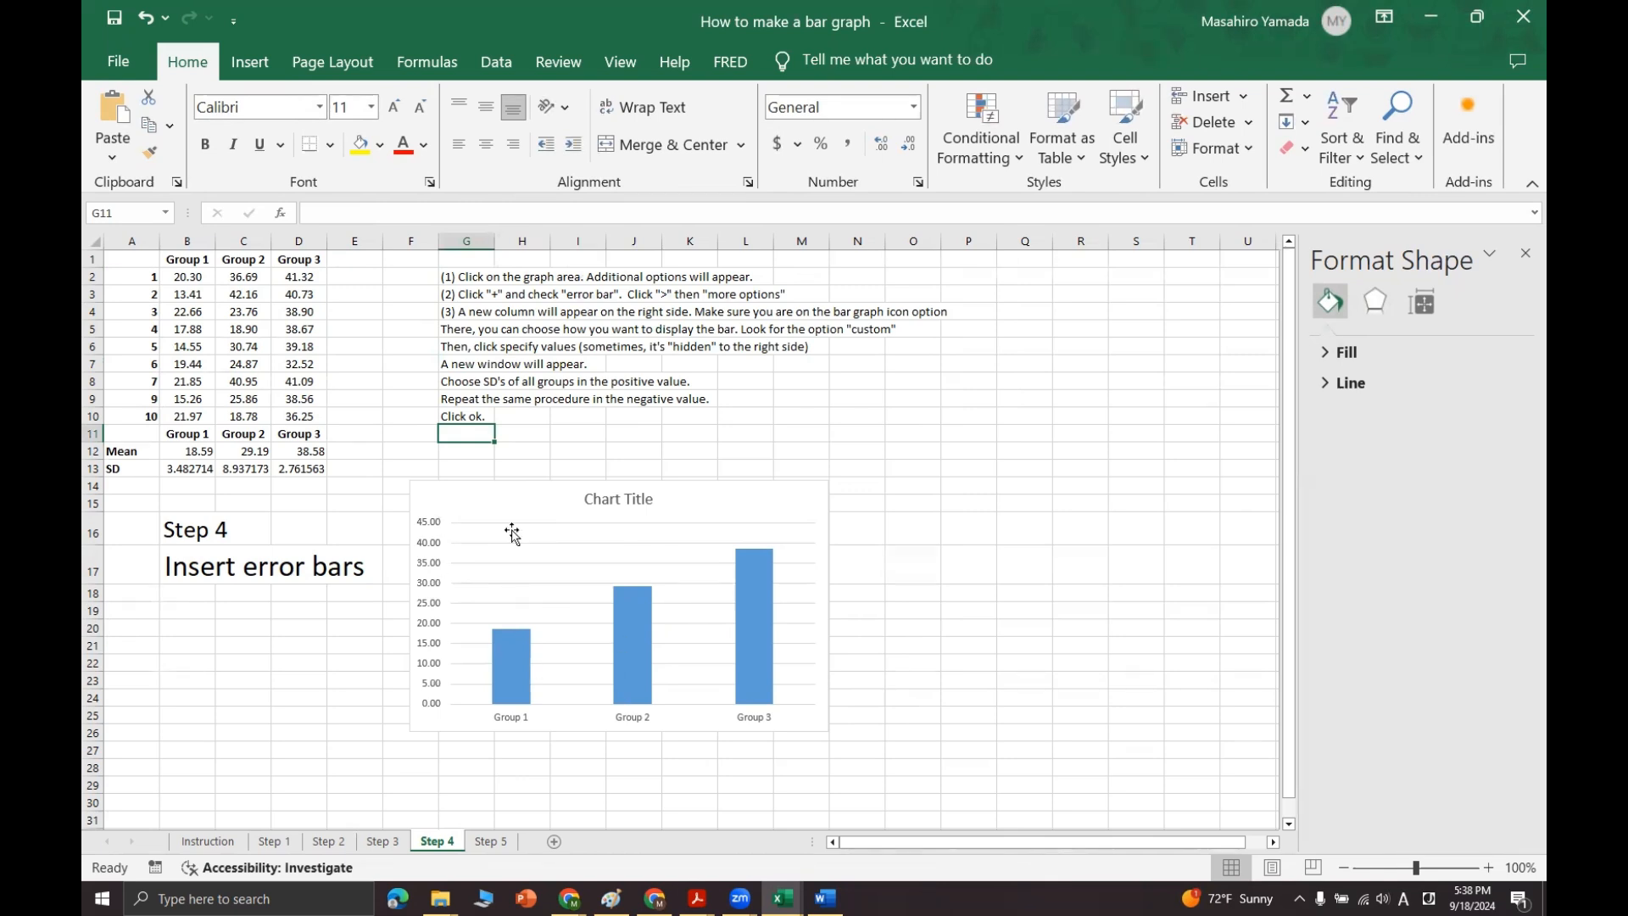
click(498, 501)
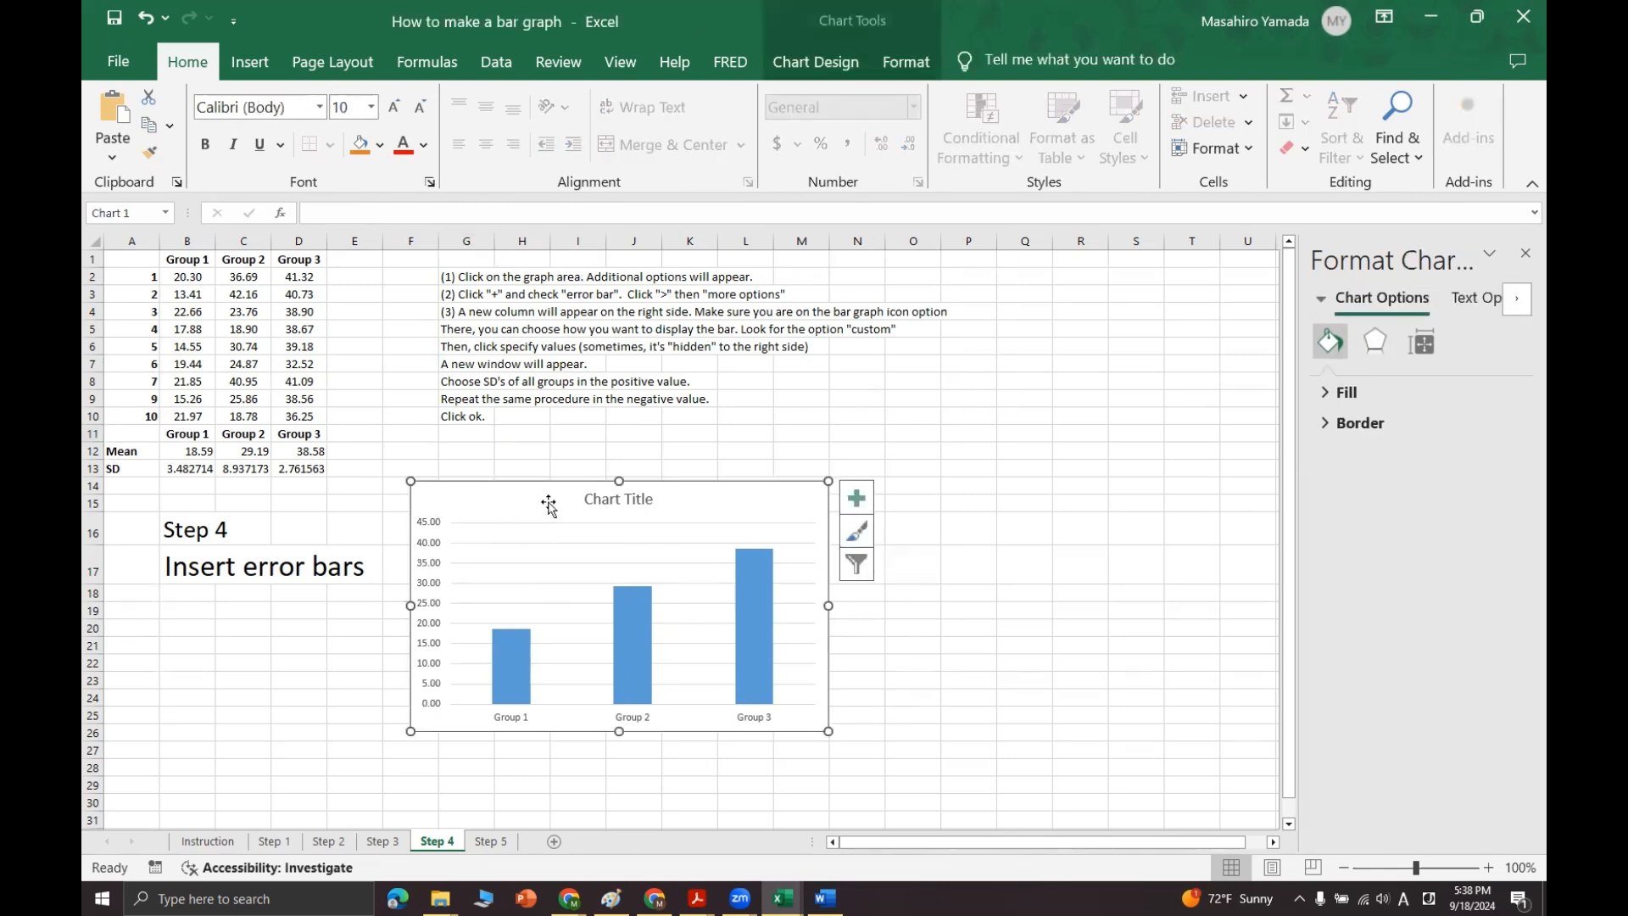
click(857, 500)
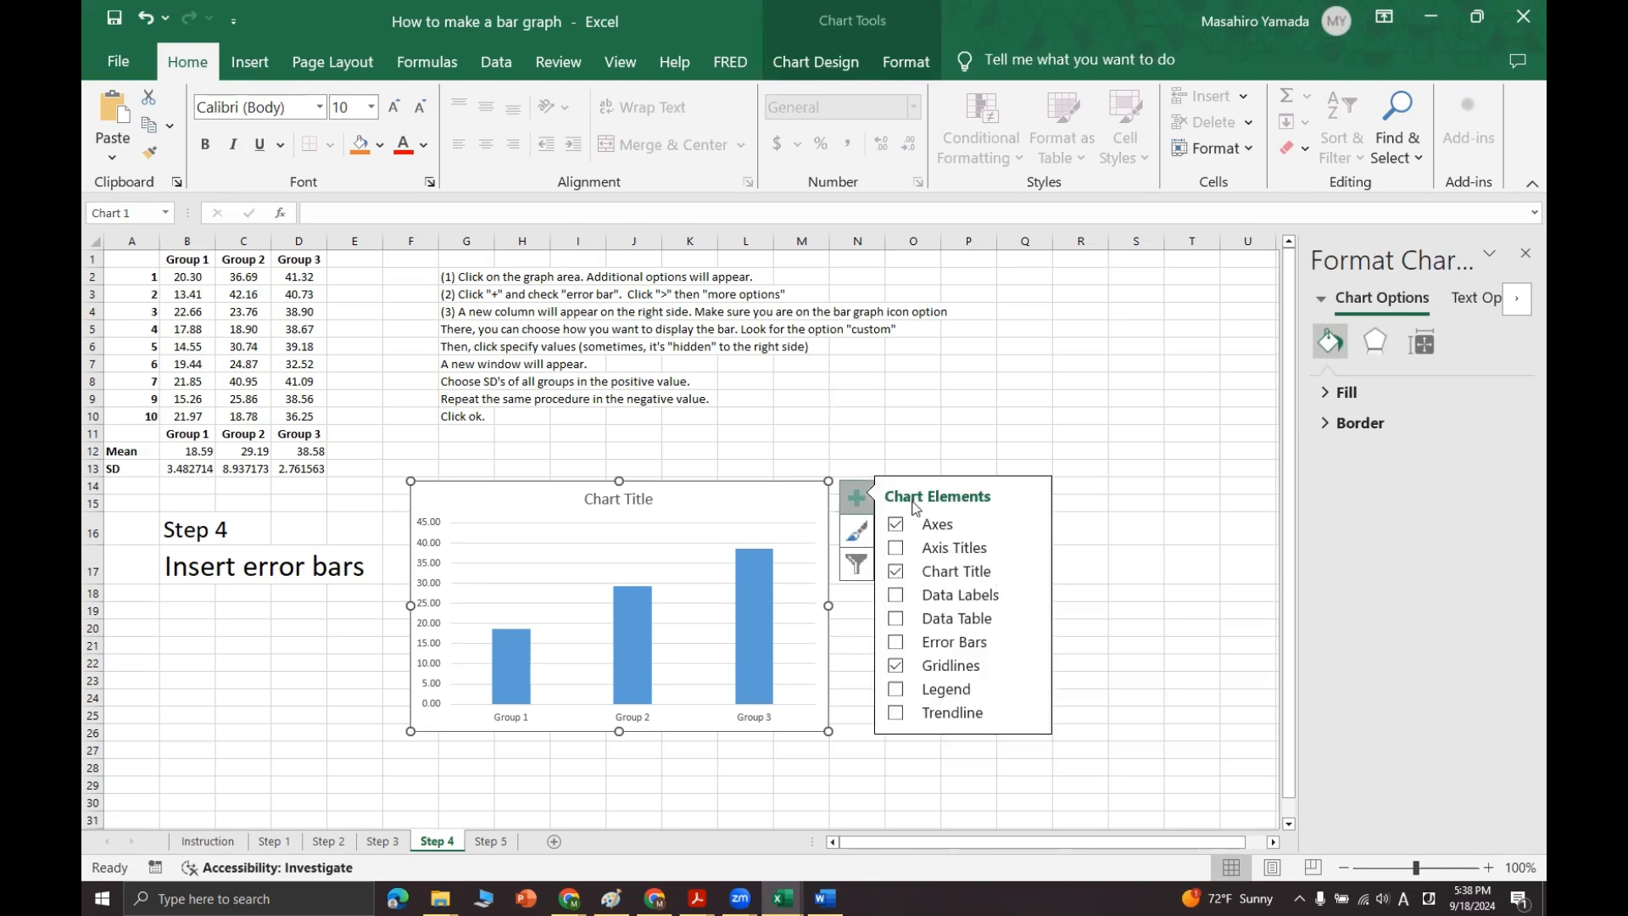
click(897, 643)
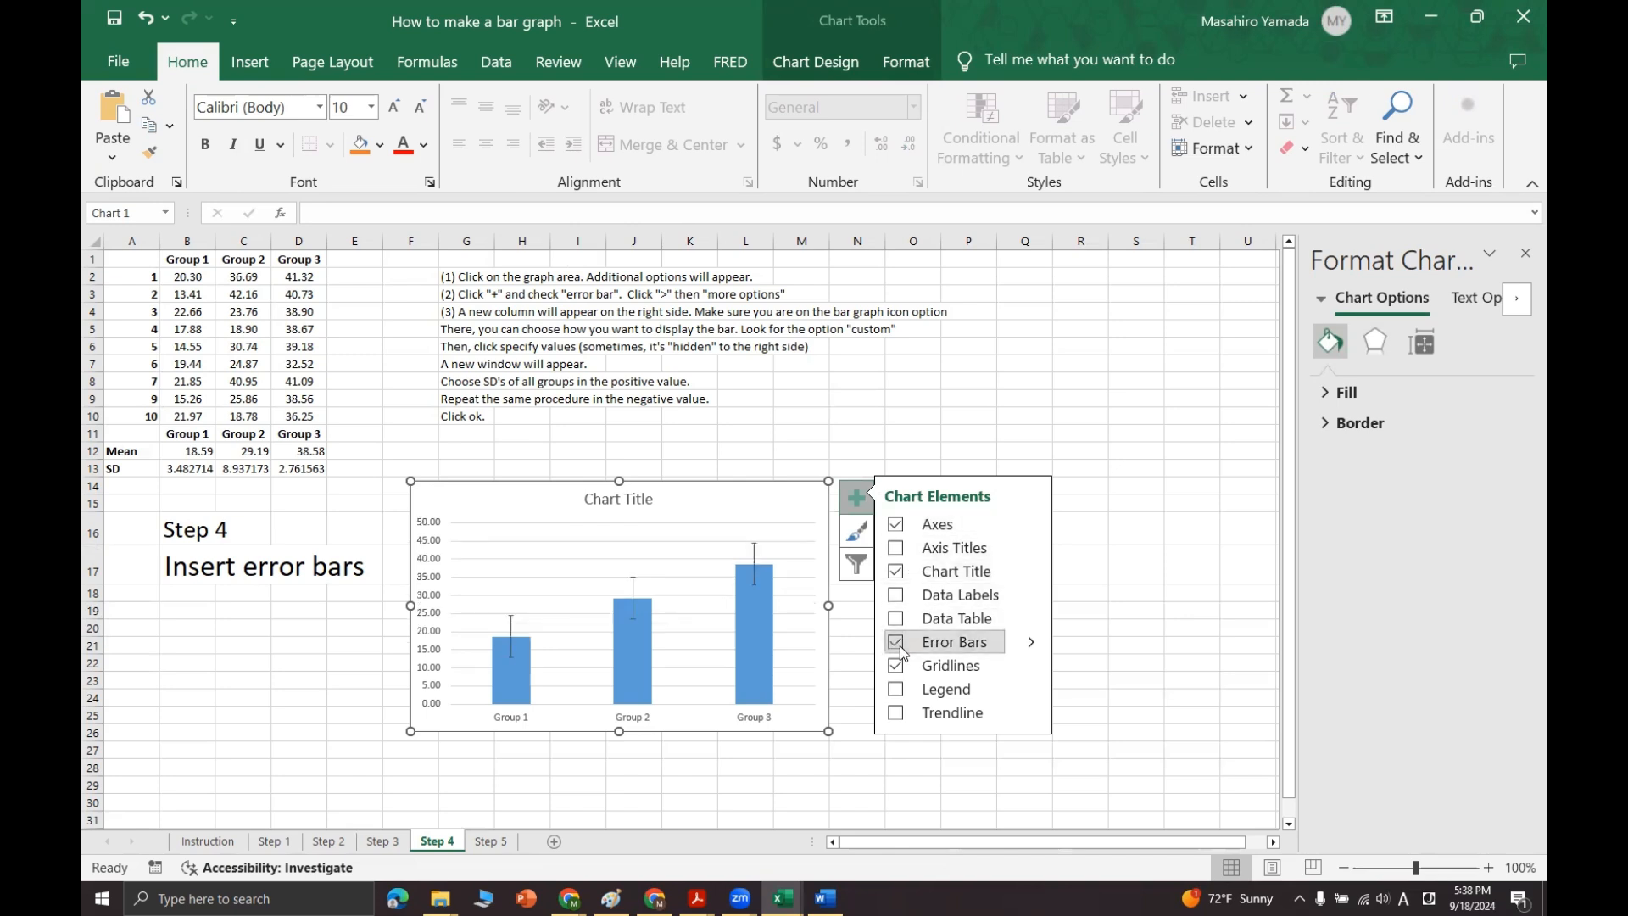
Step: Open the detailed options for the chart's error bars and set the error amount to Custom
click(1034, 645)
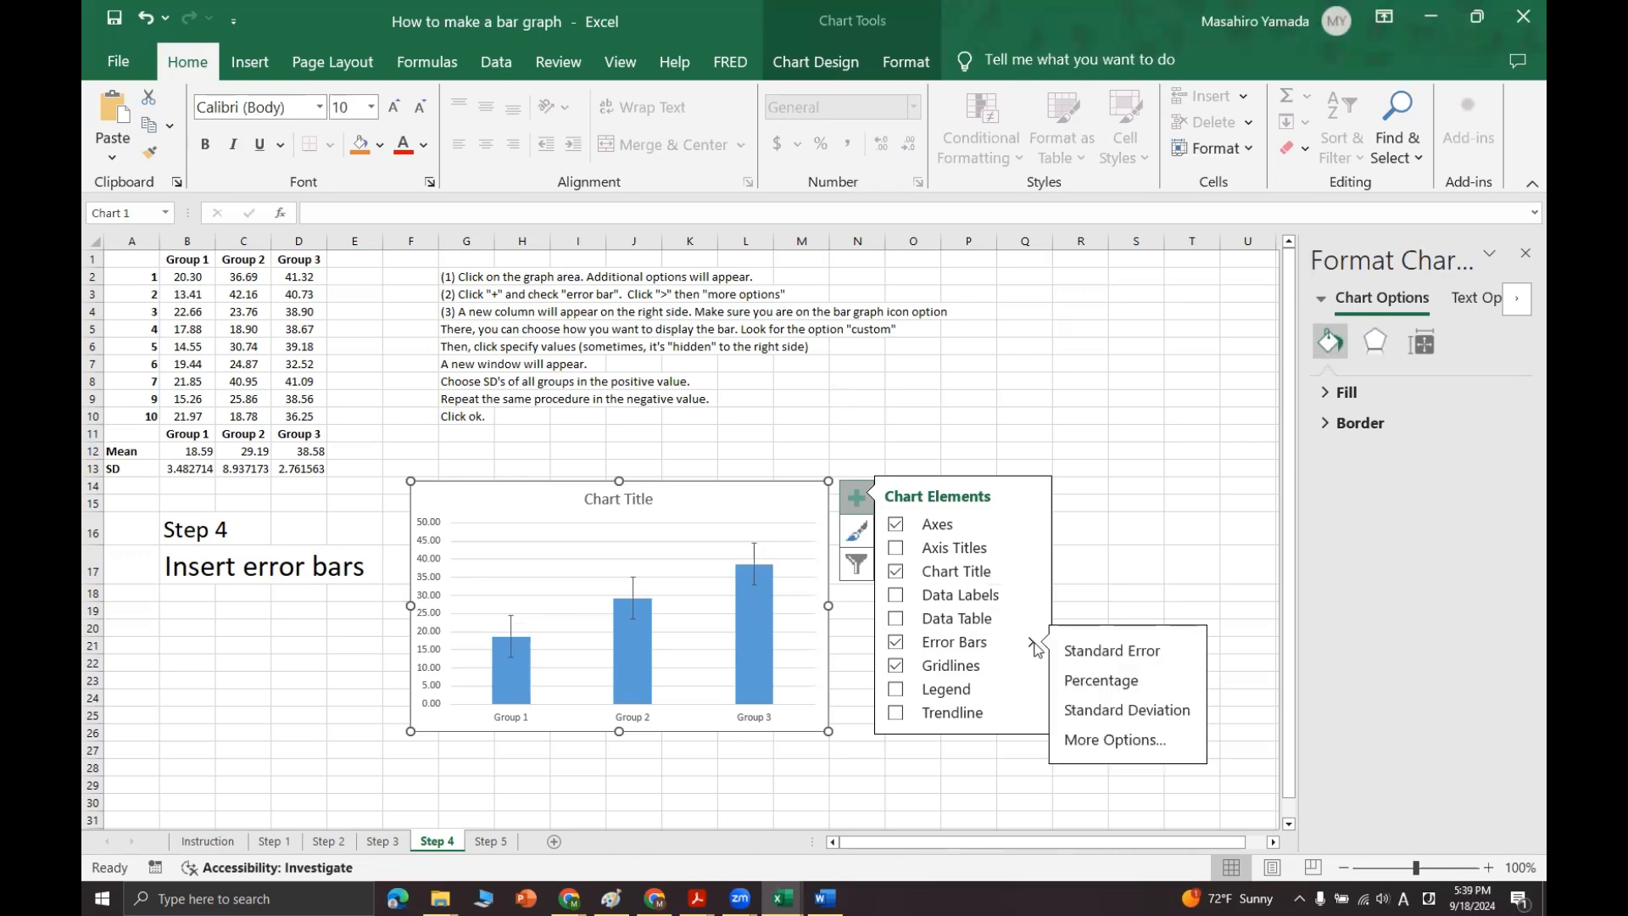
click(1139, 747)
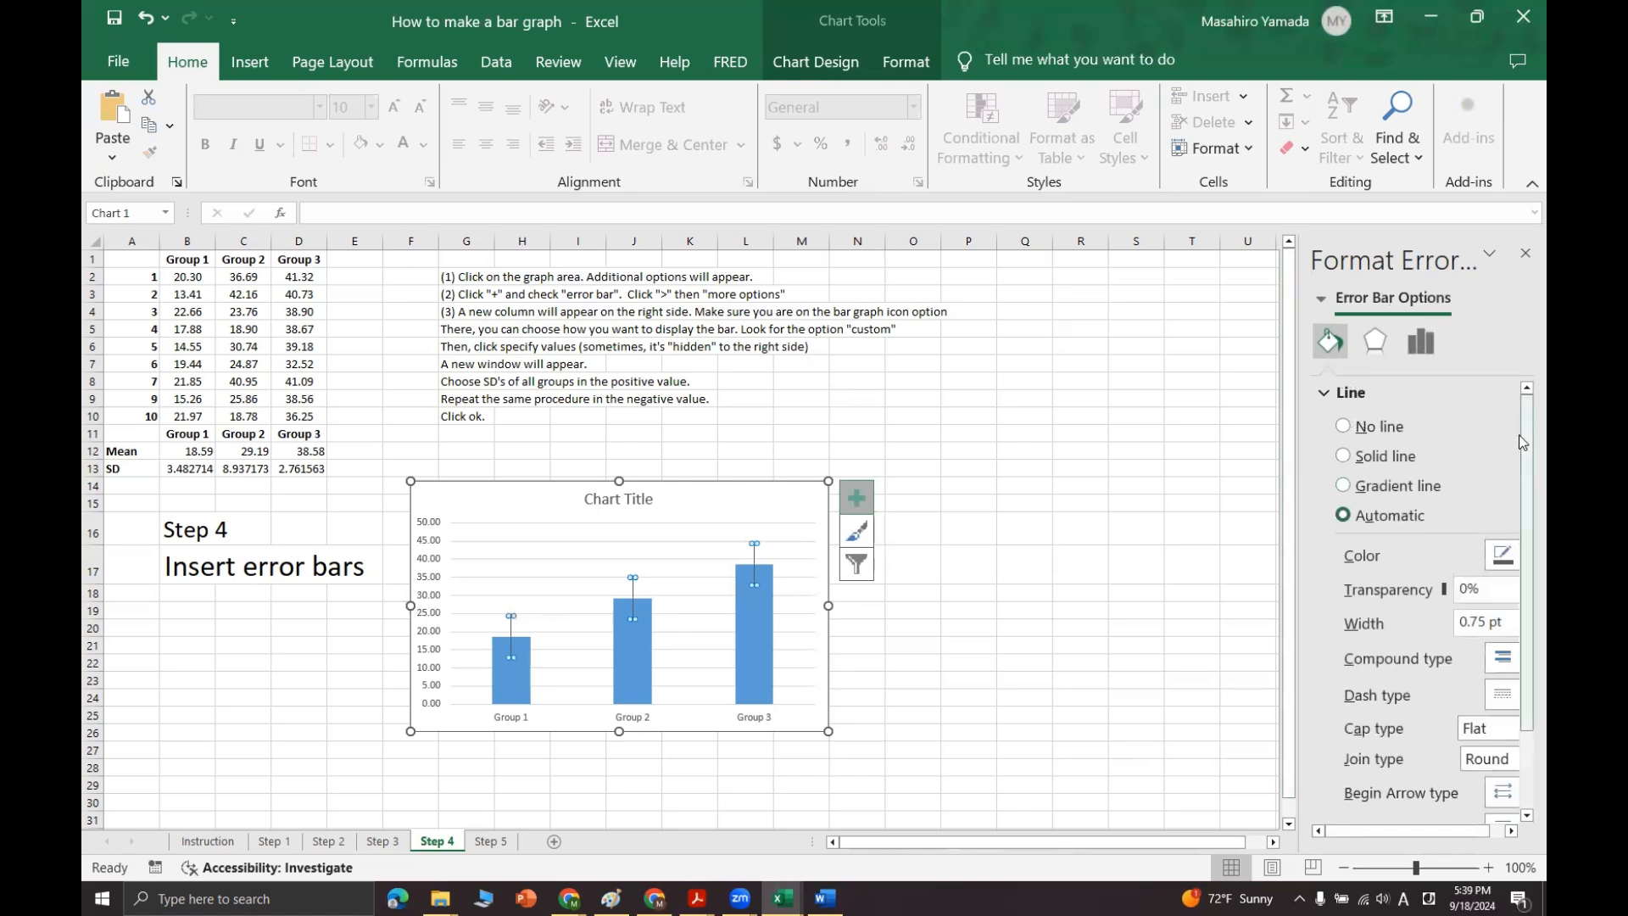
scroll(1475, 594, down, 3)
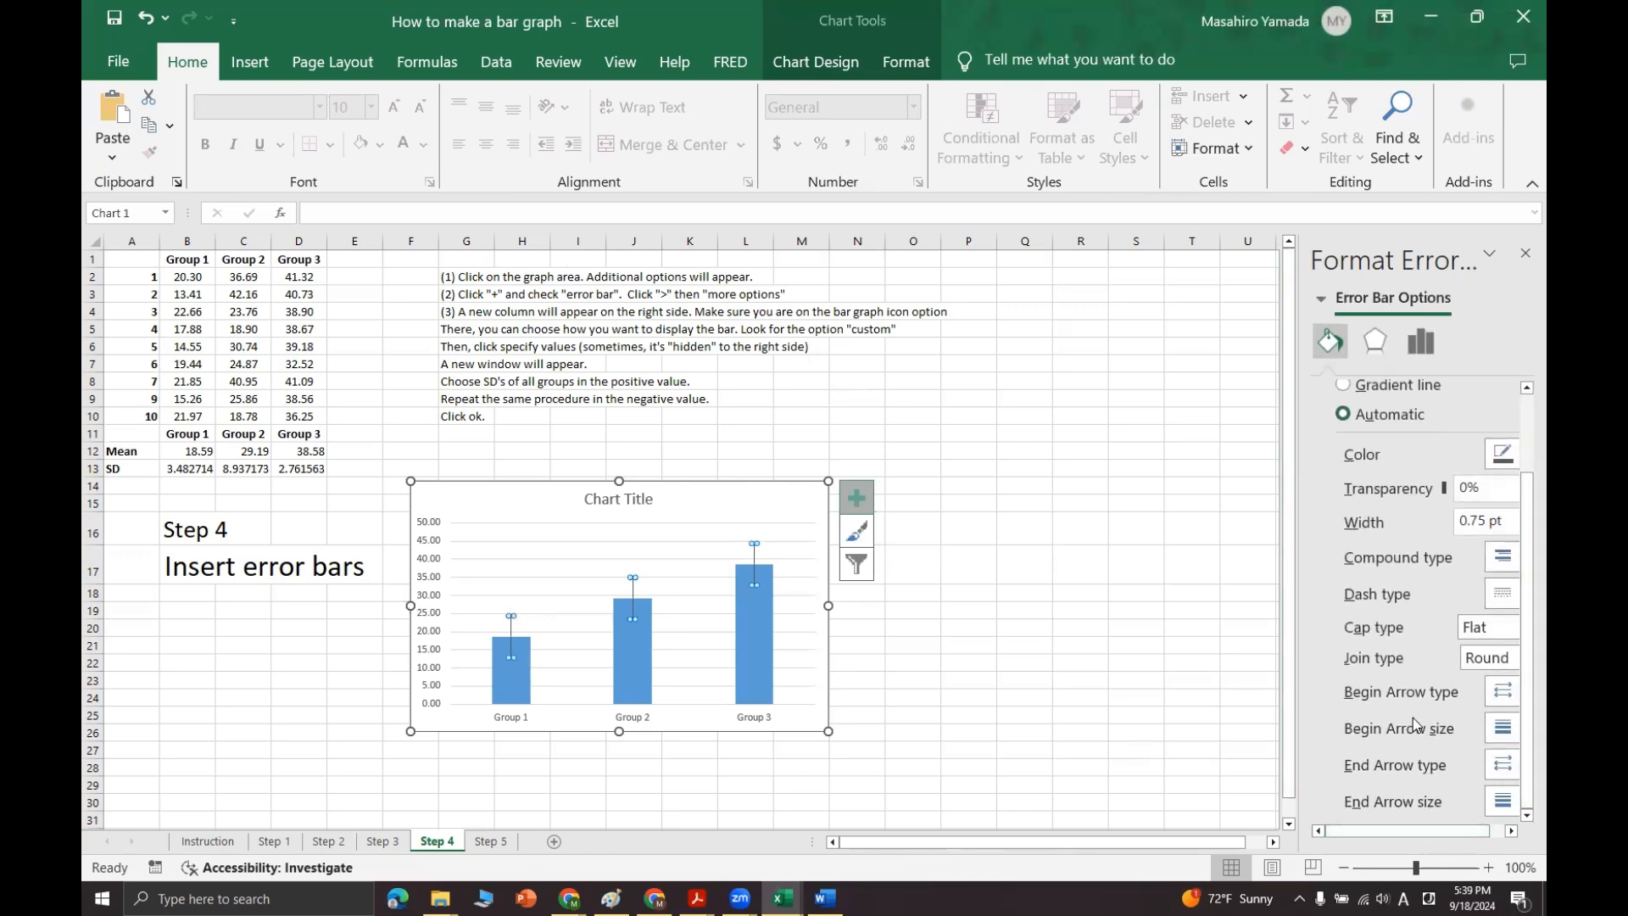
click(1422, 341)
scroll(1410, 744, down, 2)
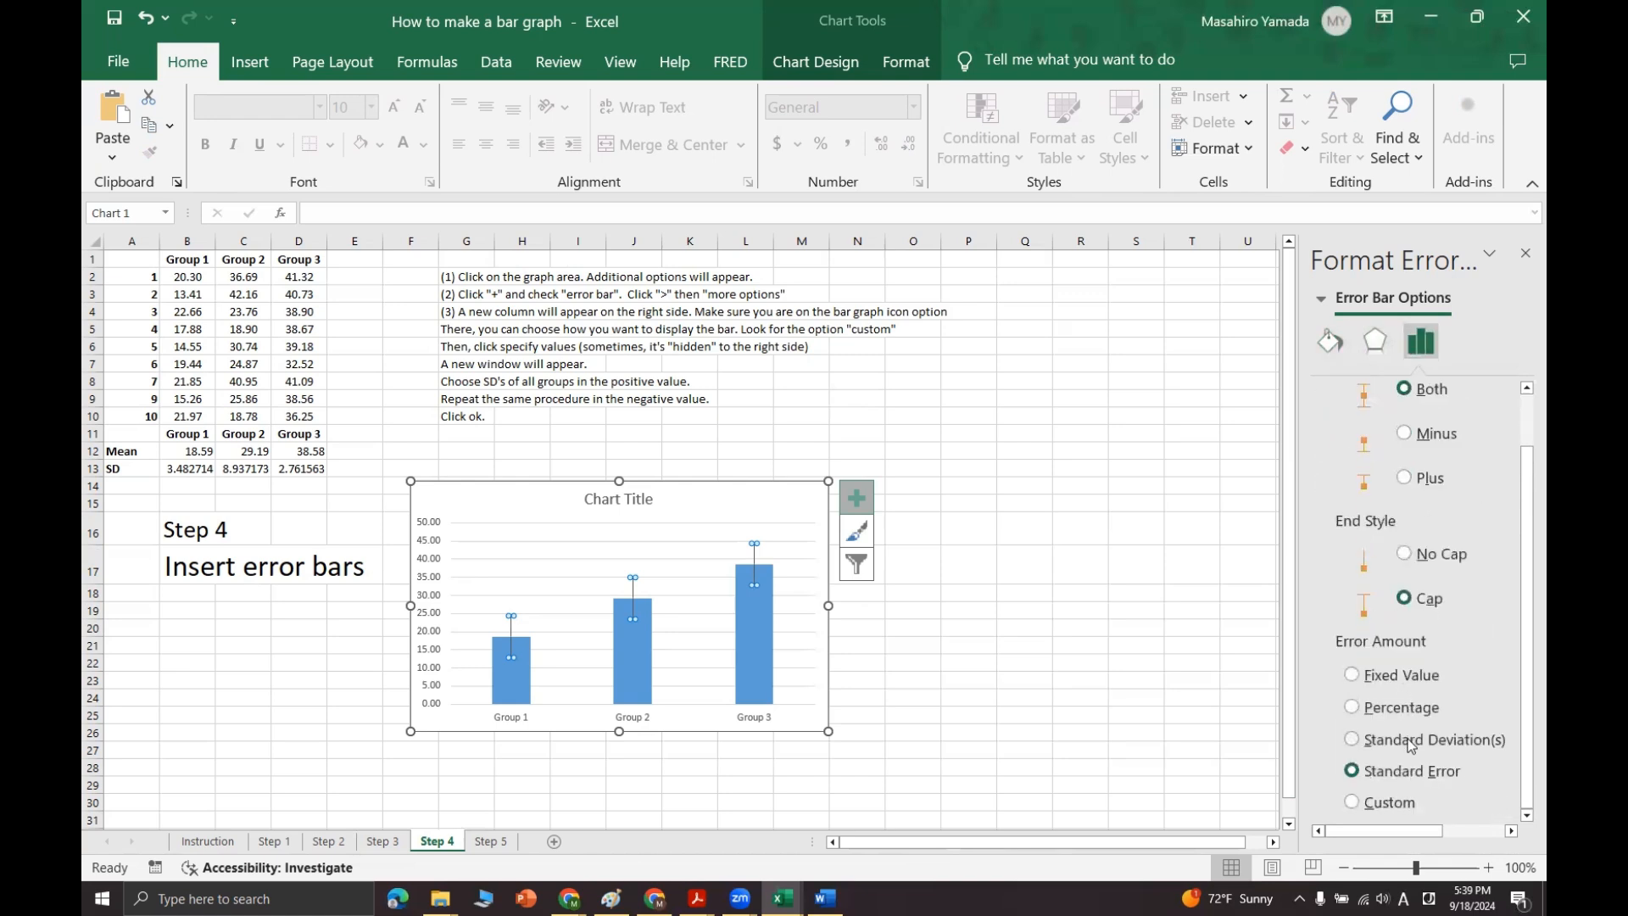
click(1353, 803)
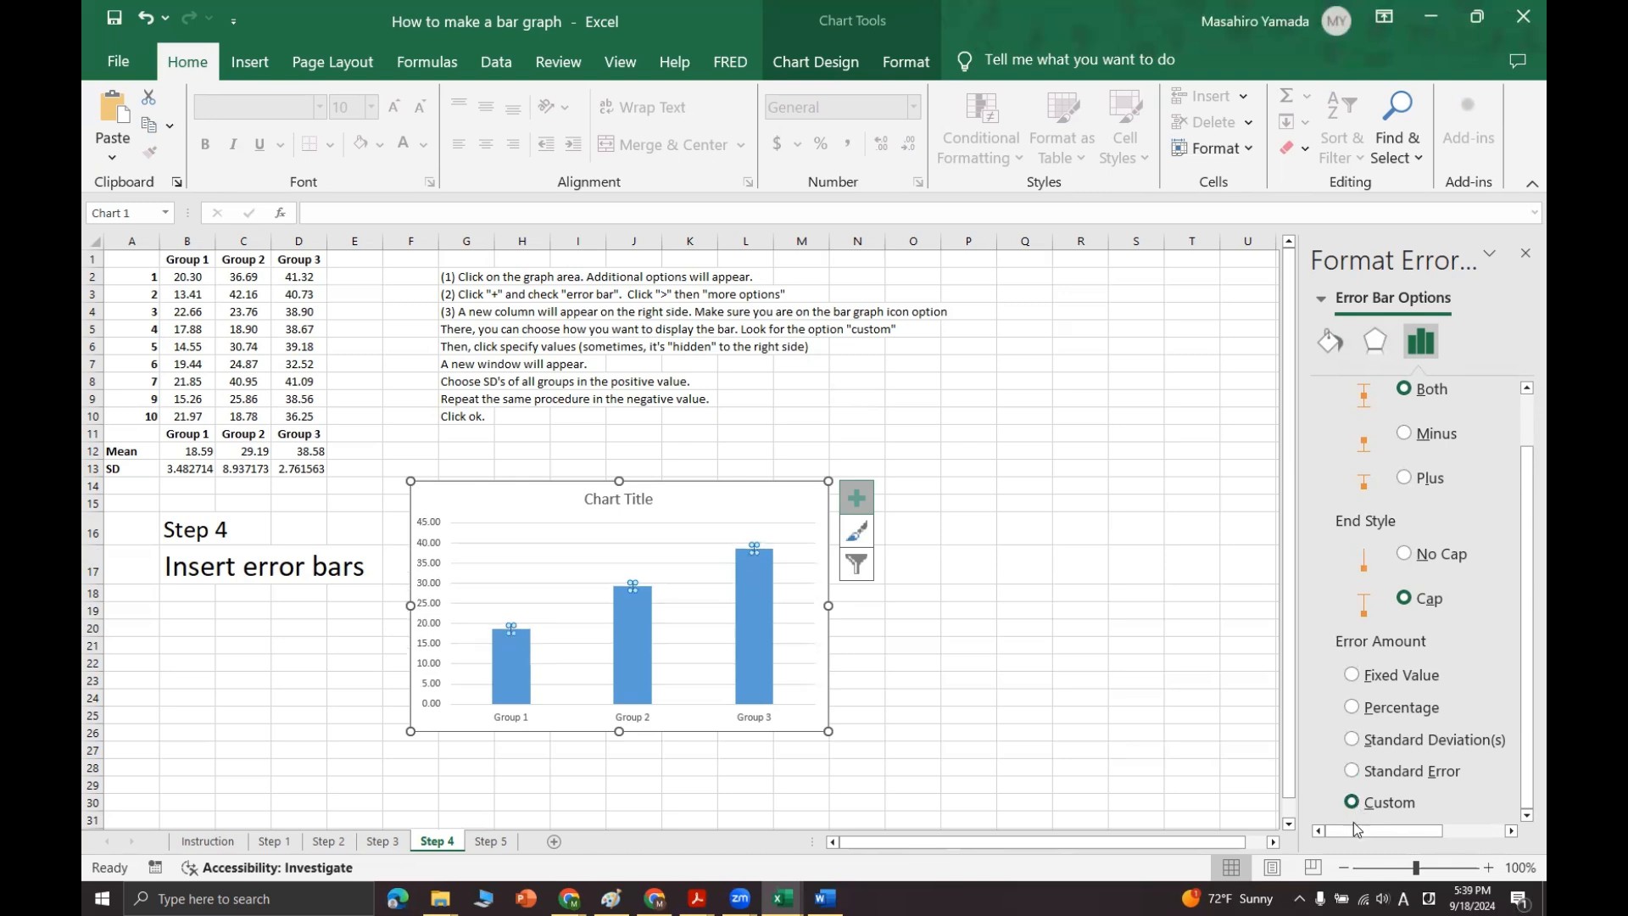
Step: Specify the standard deviations in B13:D13 as the custom positive error value
drag(1357, 833, 1421, 835)
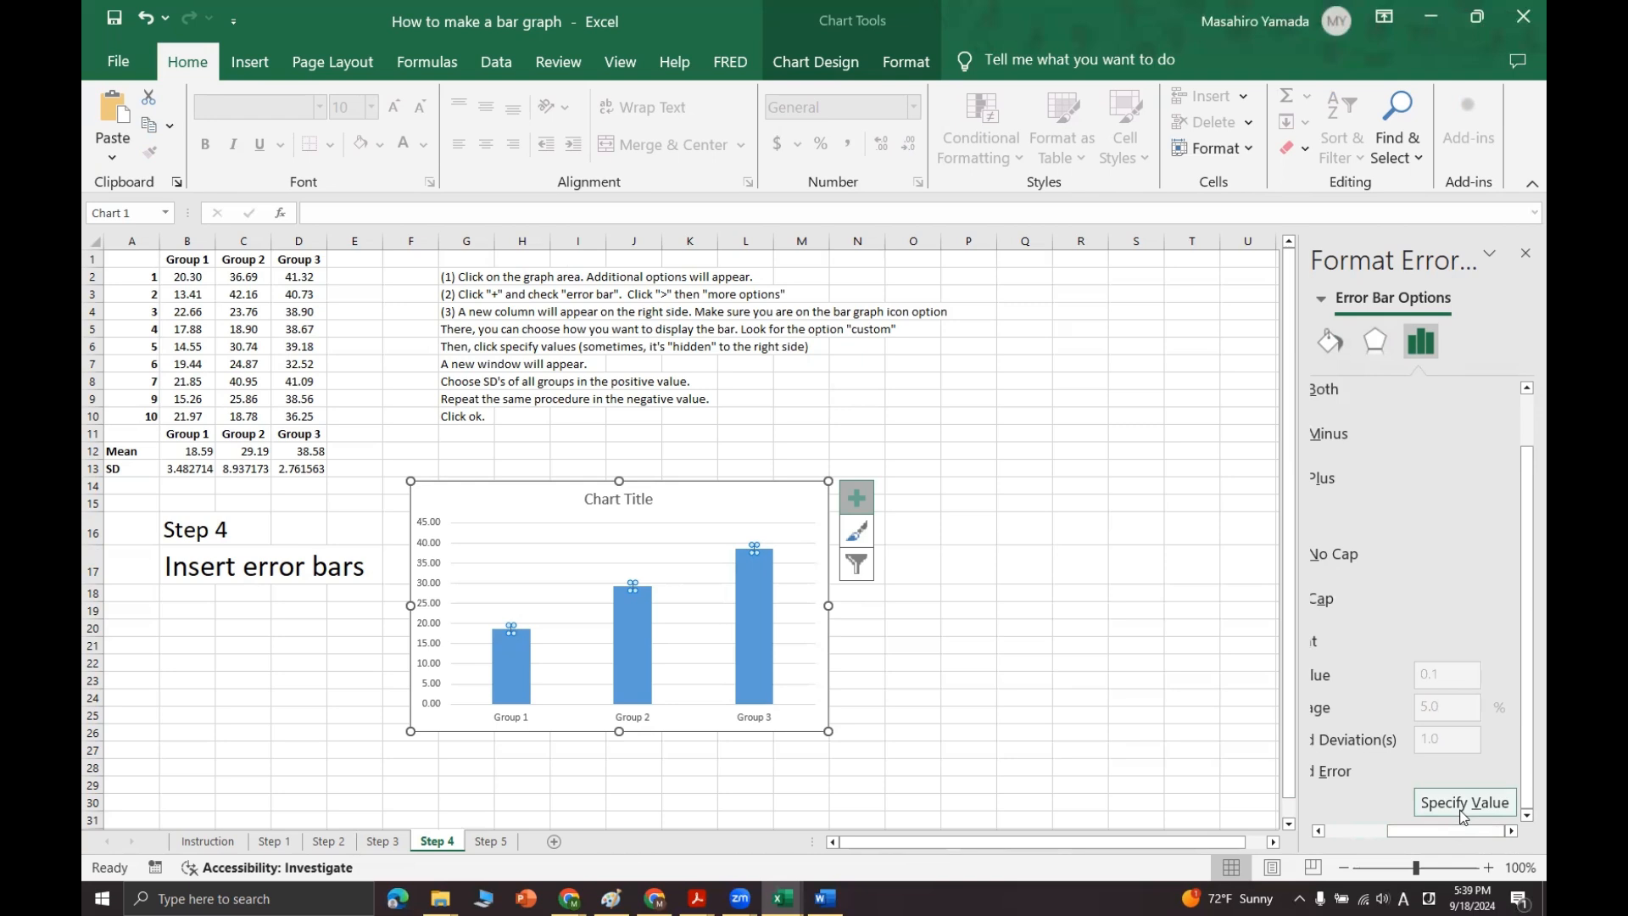
click(1464, 803)
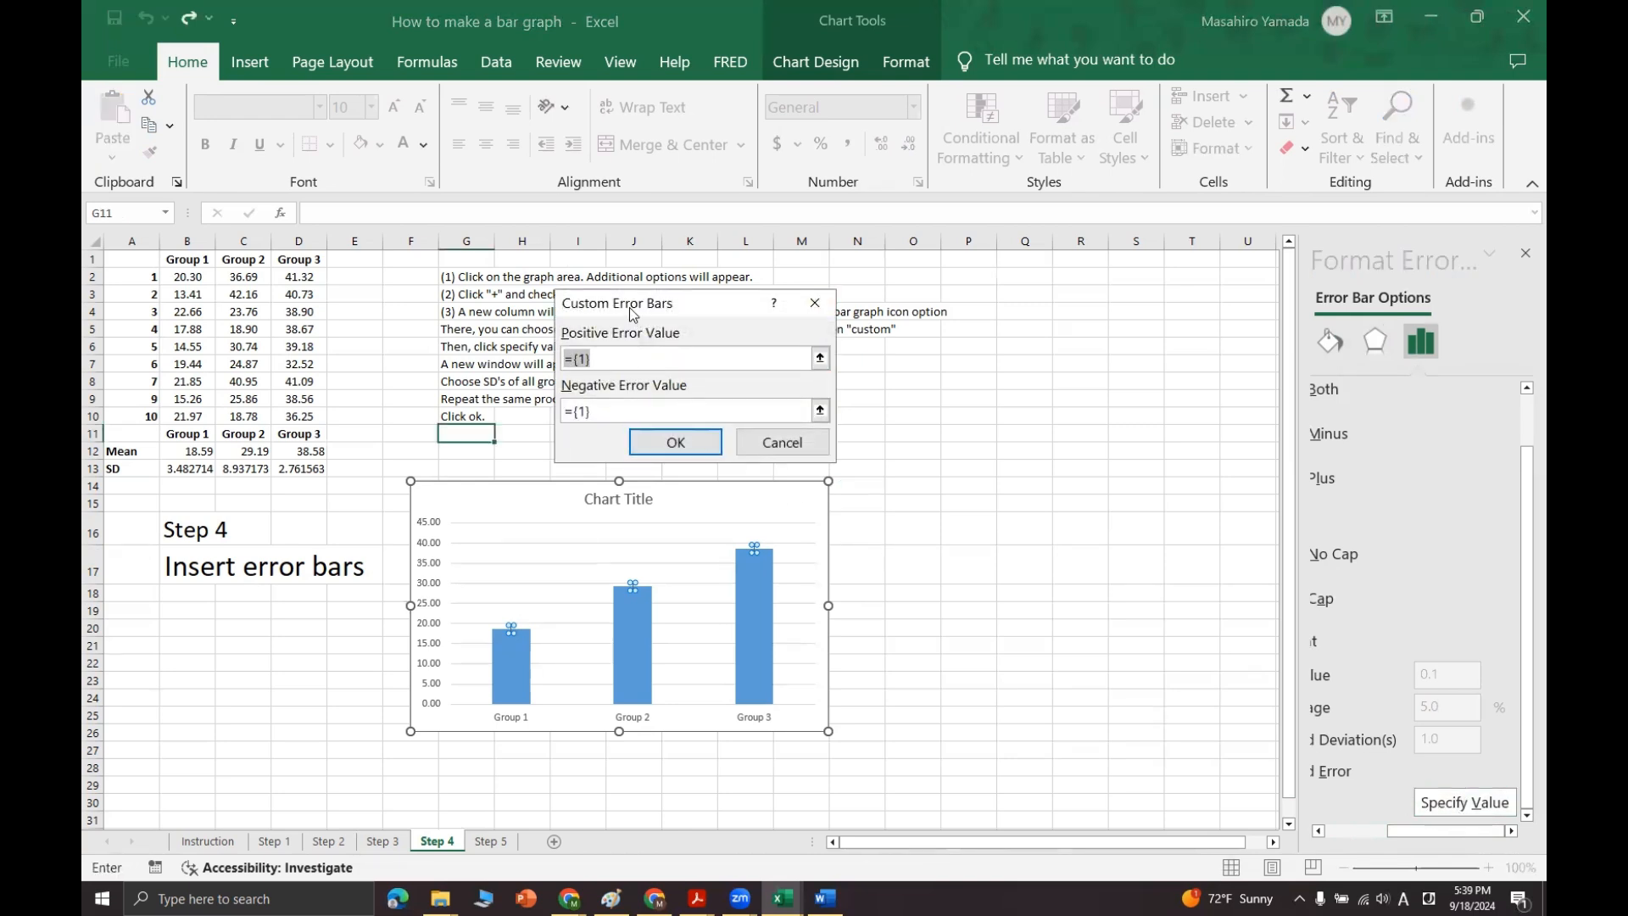
drag(612, 308, 563, 310)
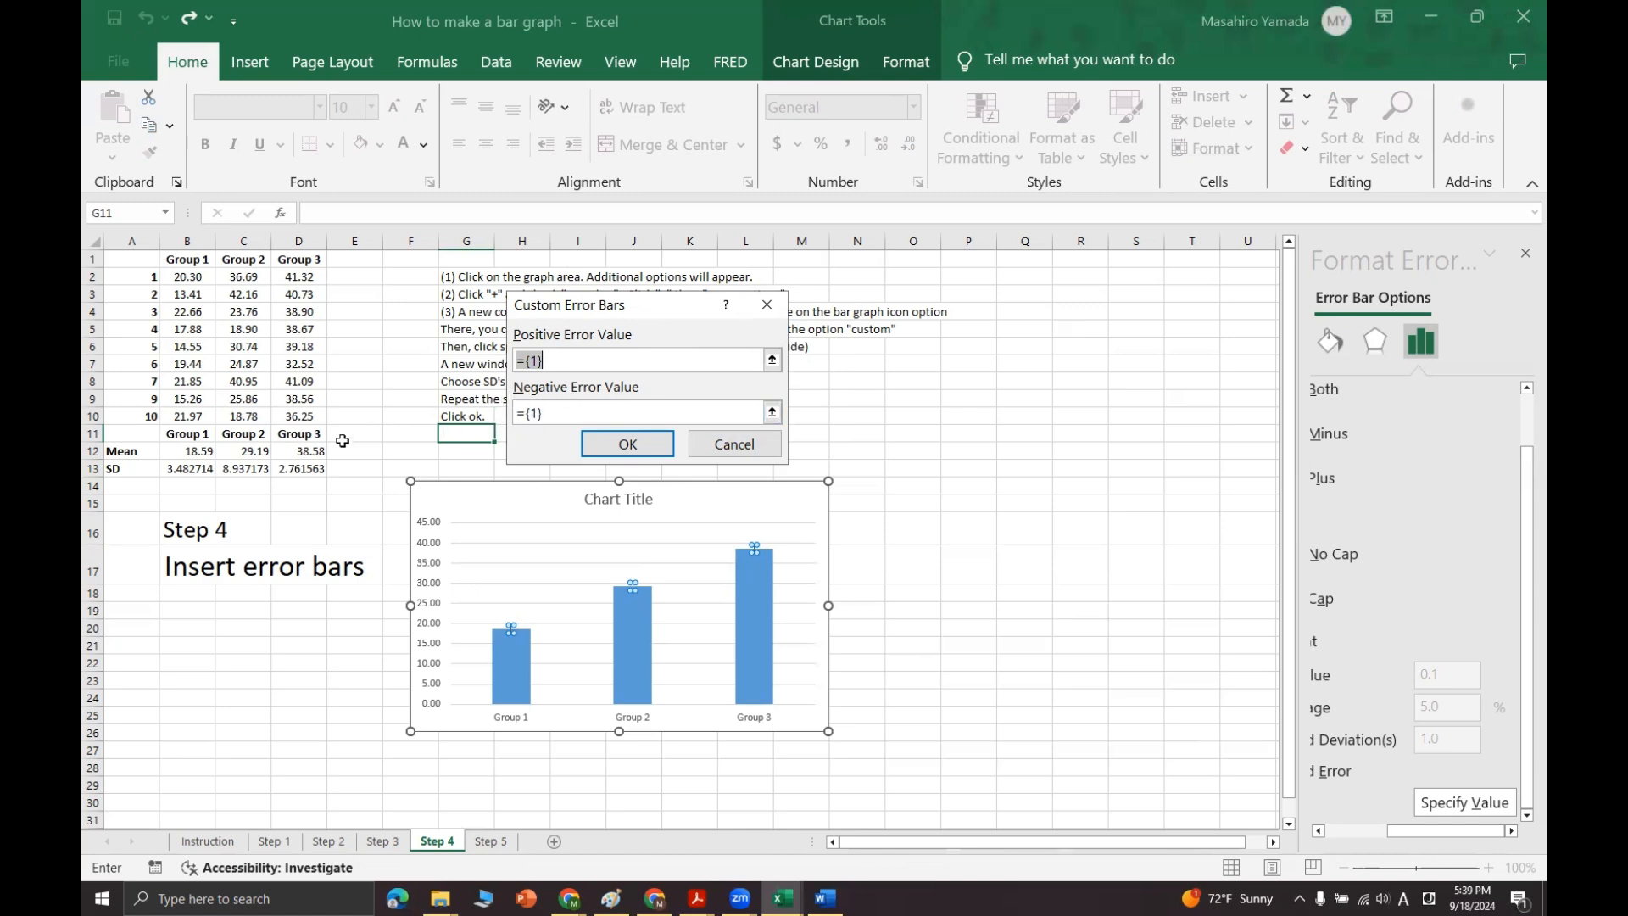
drag(186, 469, 301, 469)
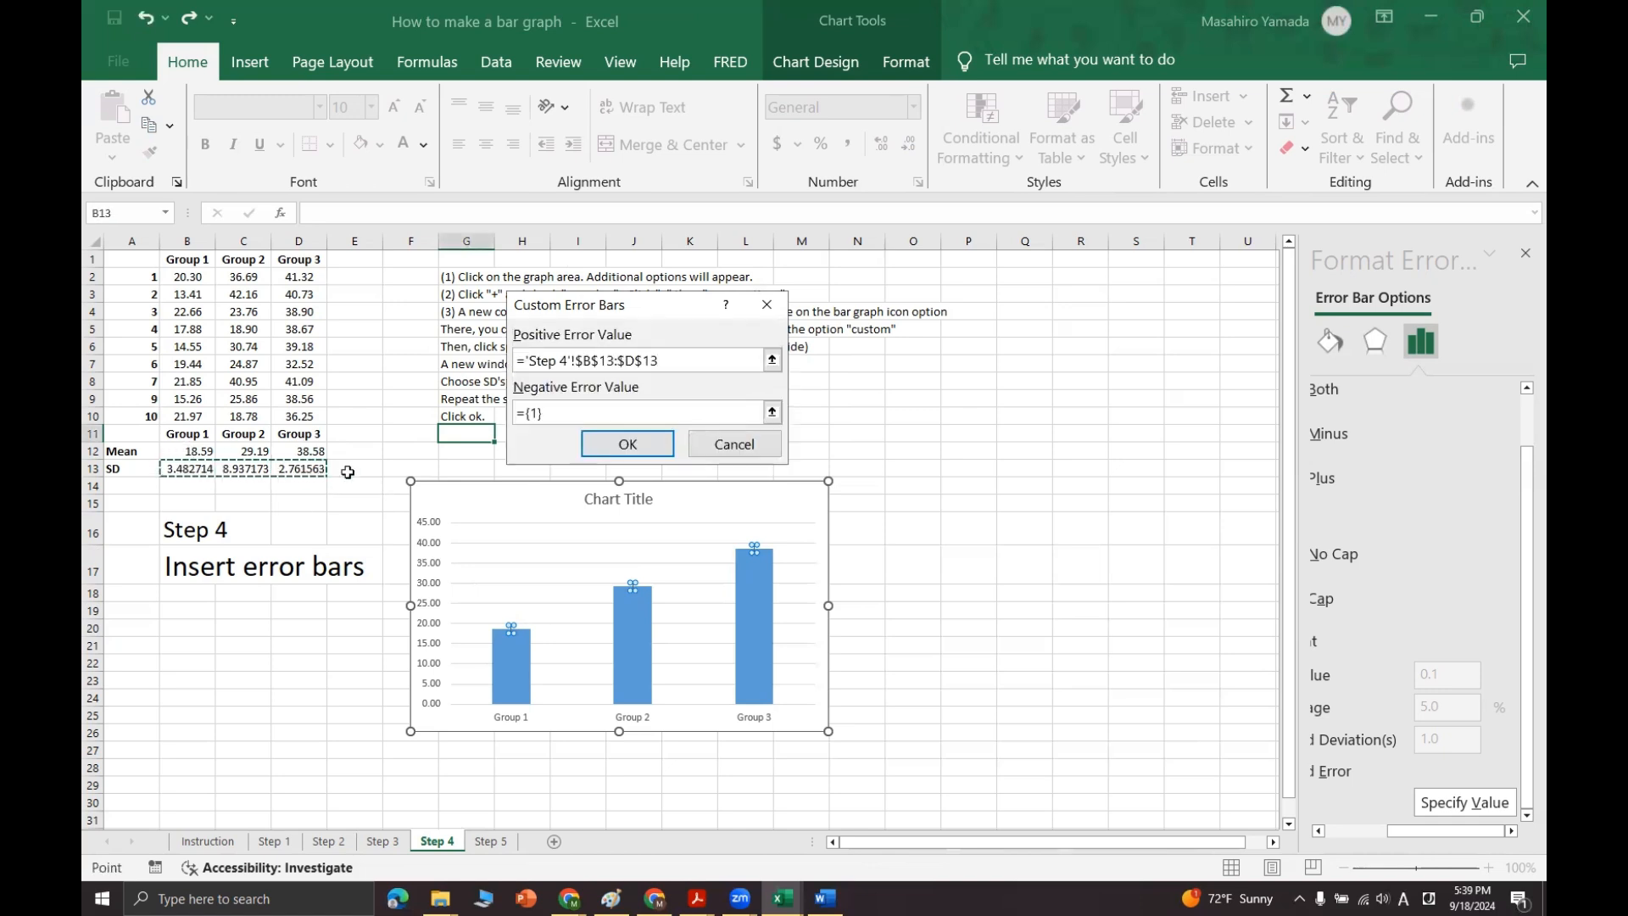
Step: Replace the negative error value with the standard deviations in B13:D13 and apply the custom error bars
click(563, 413)
drag(541, 413, 514, 413)
key(BackSpace)
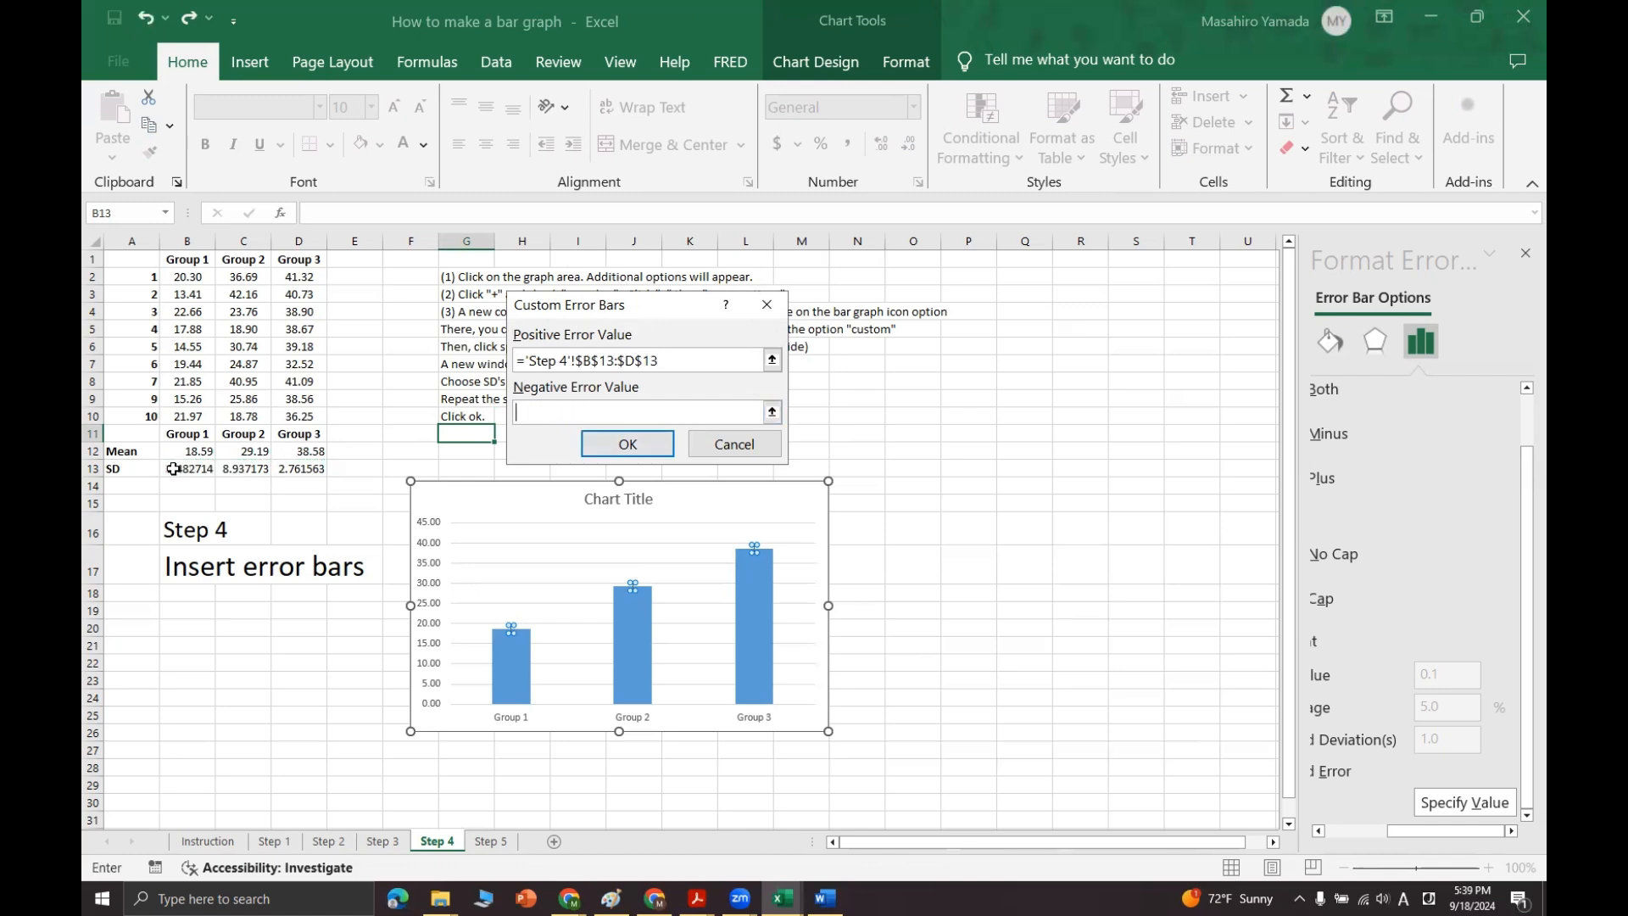
drag(173, 469, 292, 470)
key(Return)
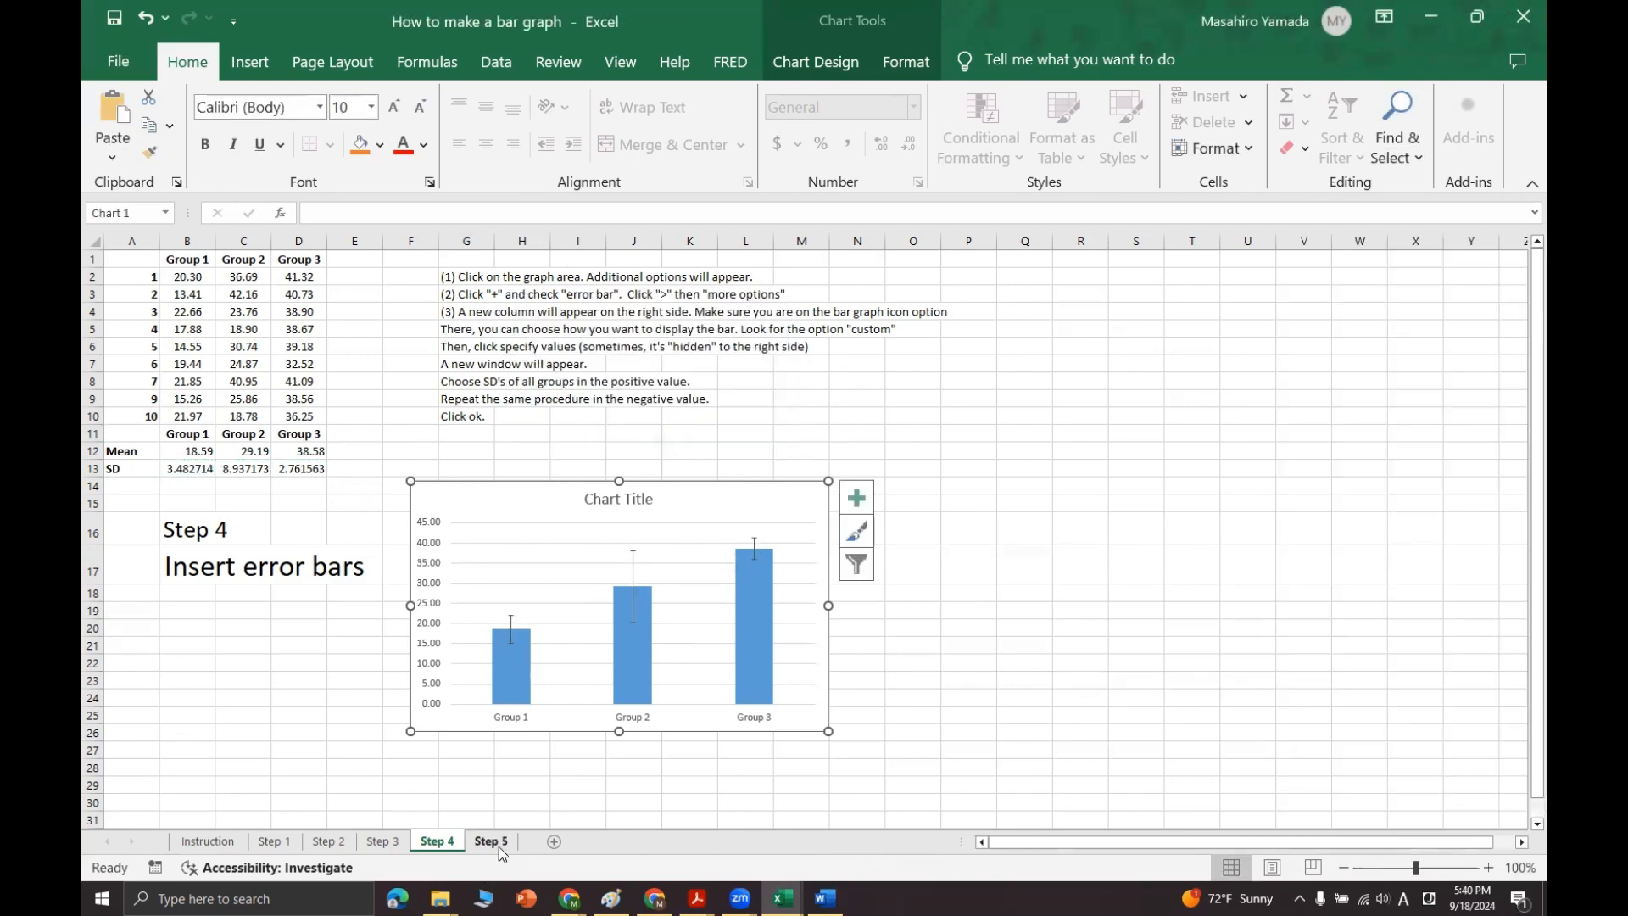
Step: Copy the finished chart from the Step 4 sheet to the Step 5 sheet and highlight the error bar tips in G5:O6
click(491, 841)
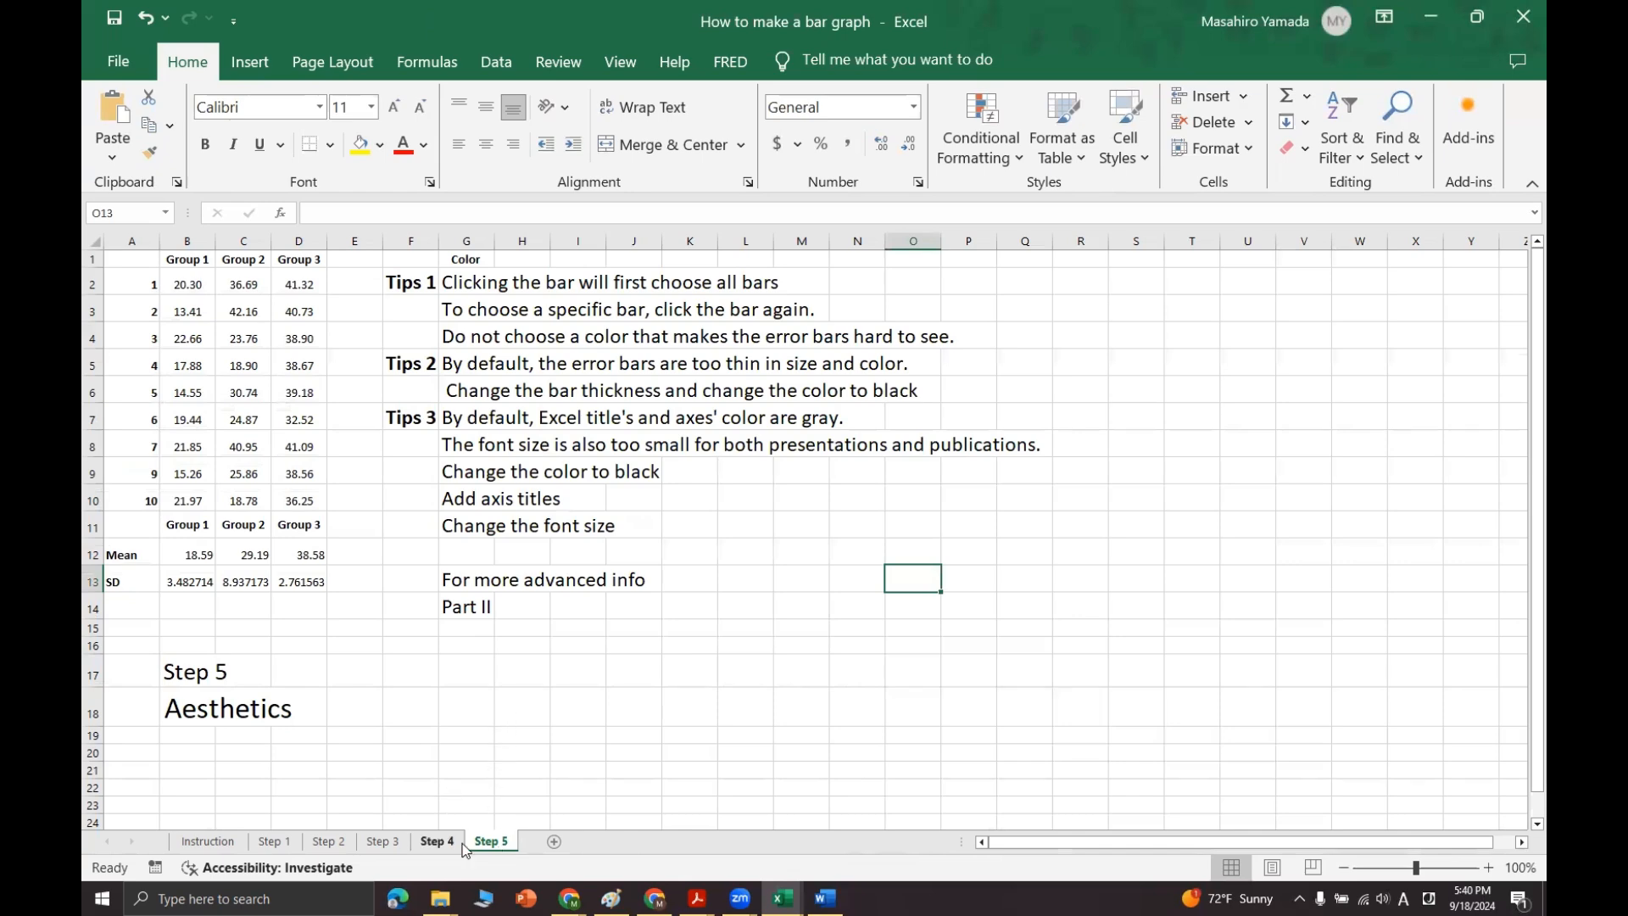
click(435, 841)
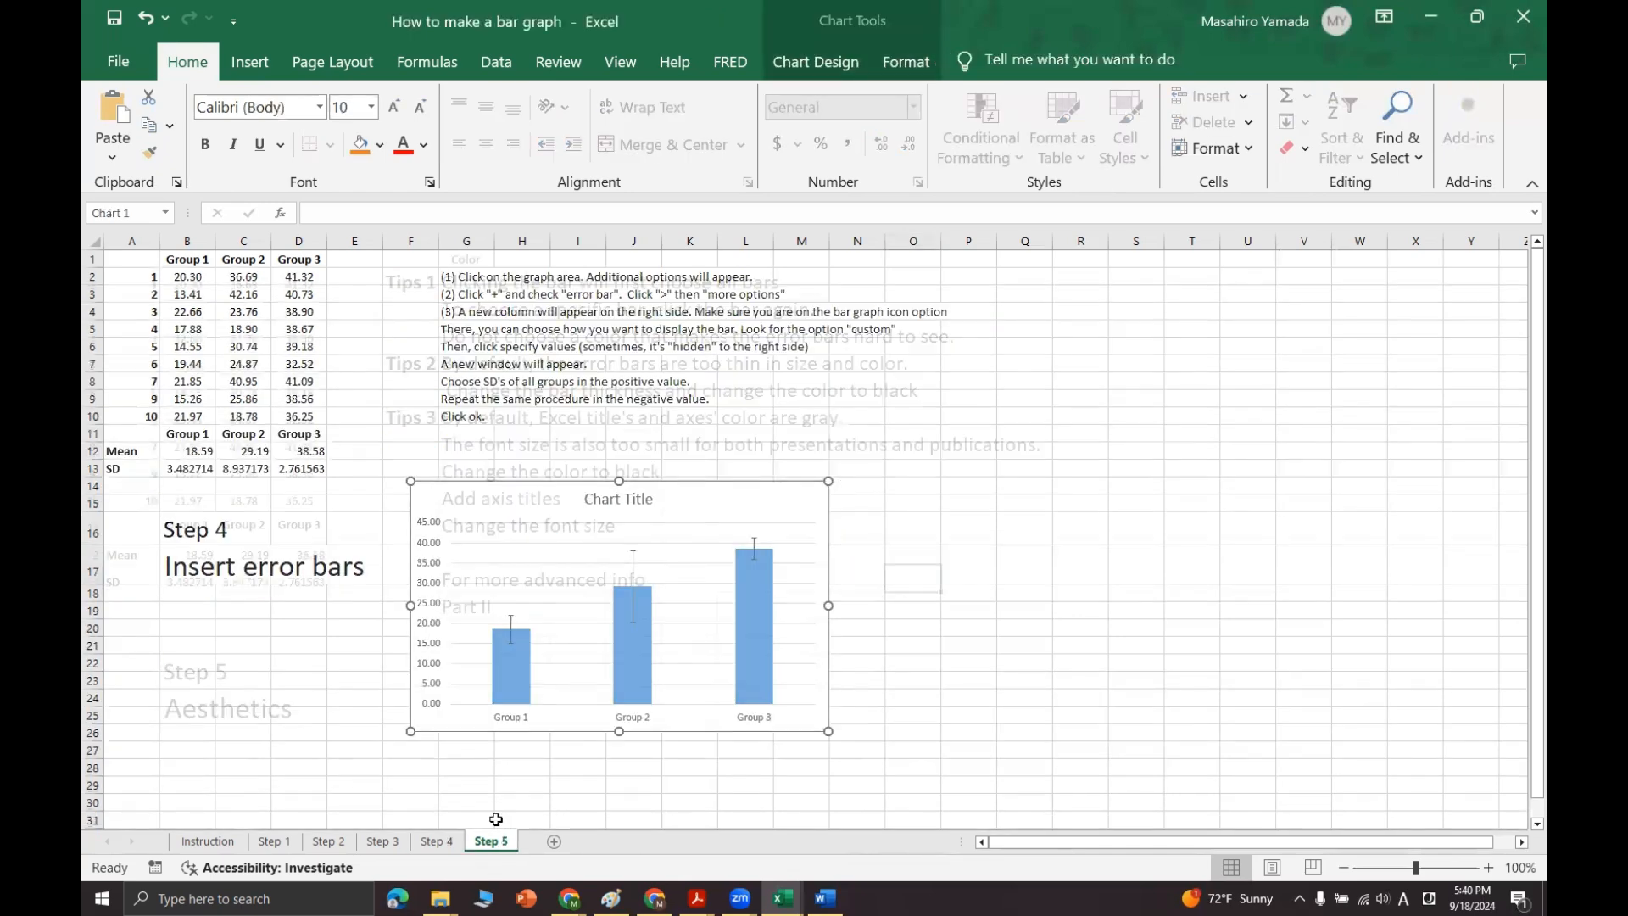
drag(449, 373, 914, 384)
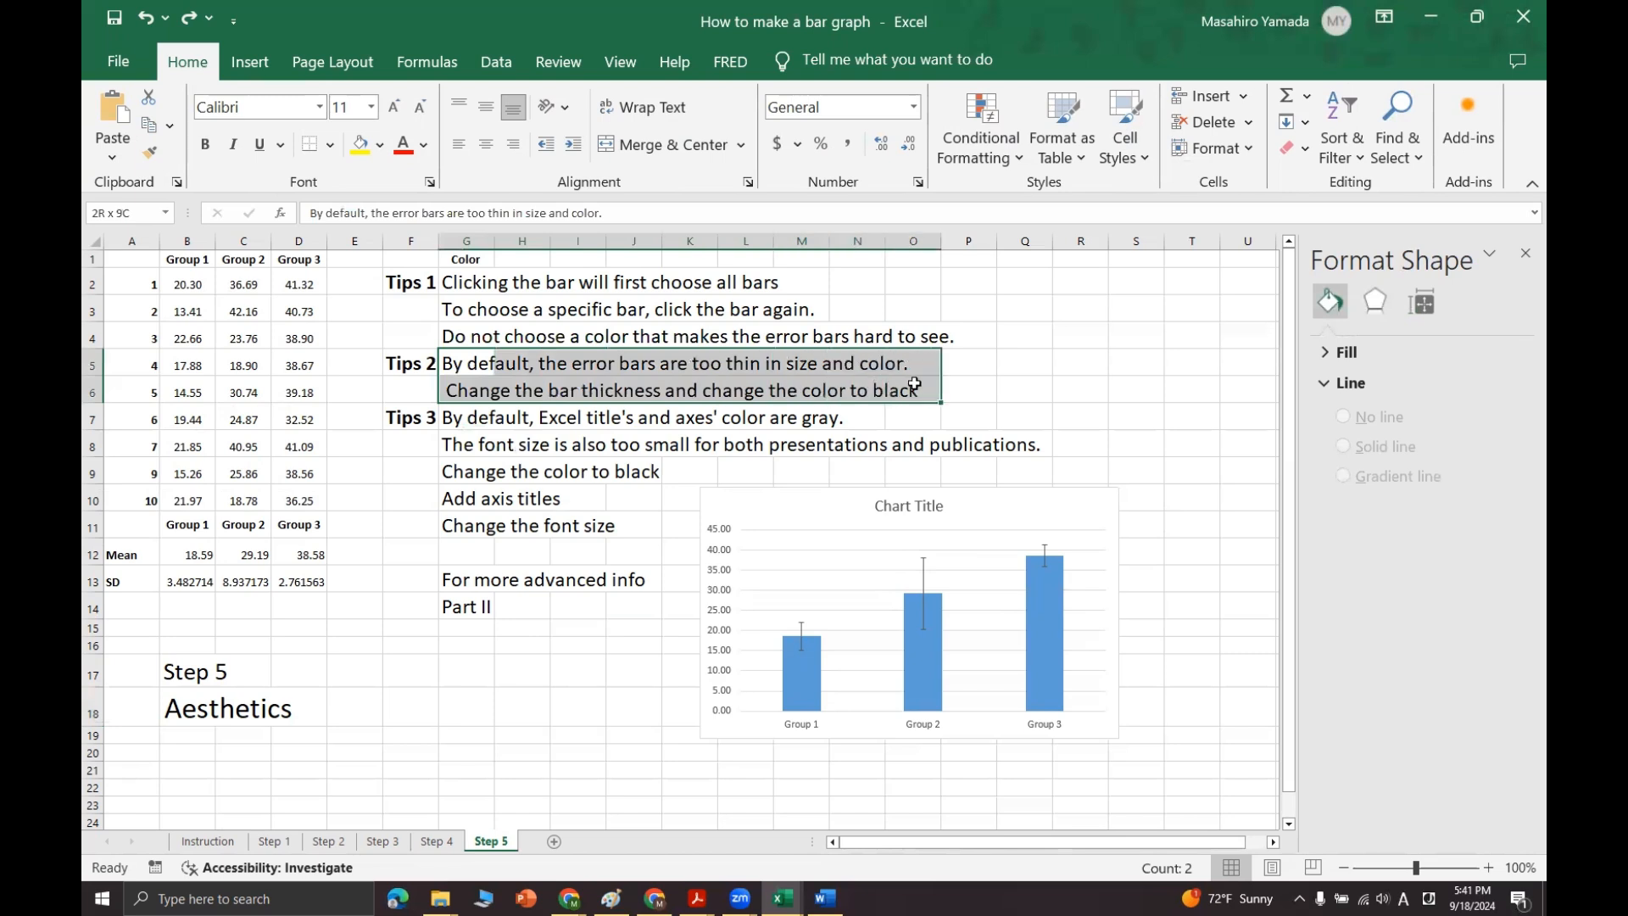
Step: Select the error bars of the chart on the Step 5 sheet and change their line color to black
click(780, 506)
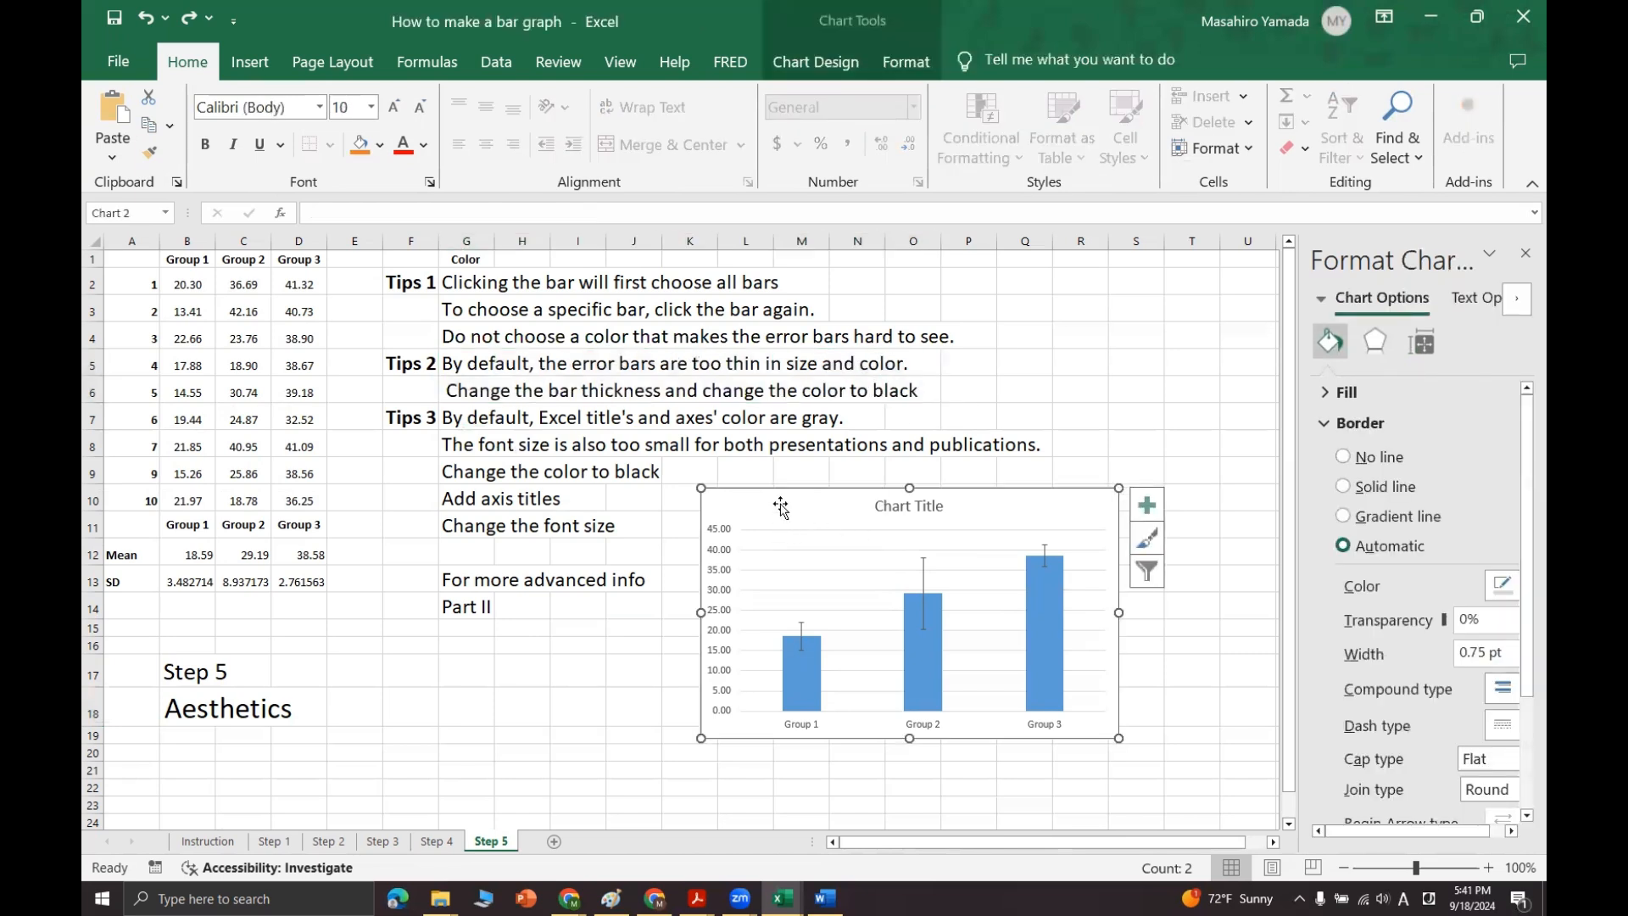
click(925, 589)
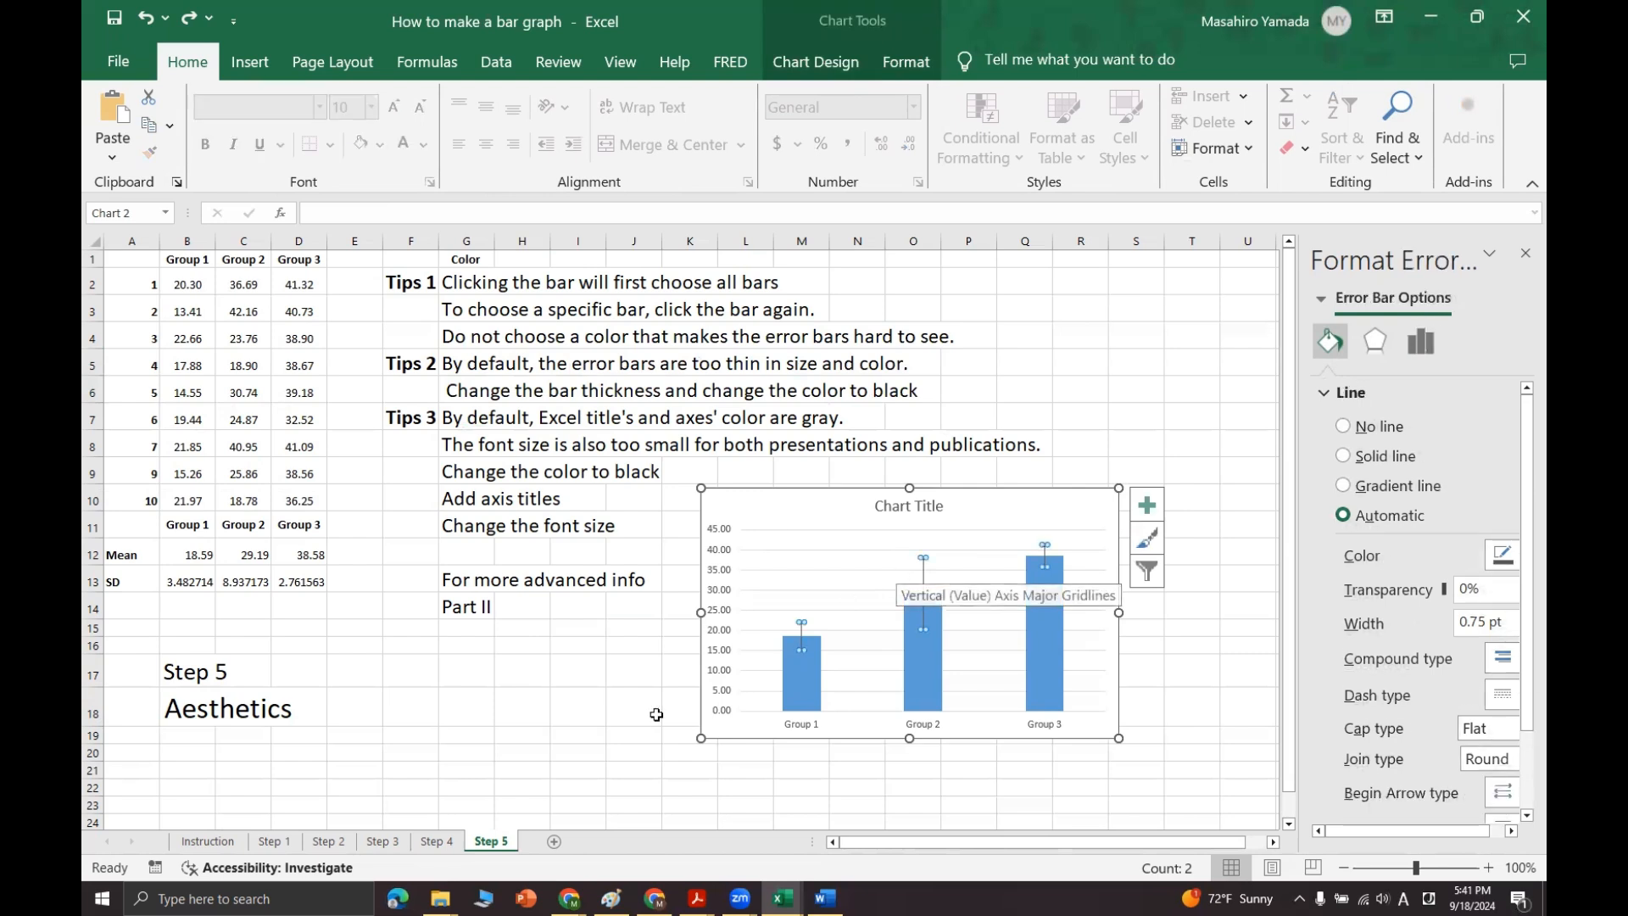
click(521, 707)
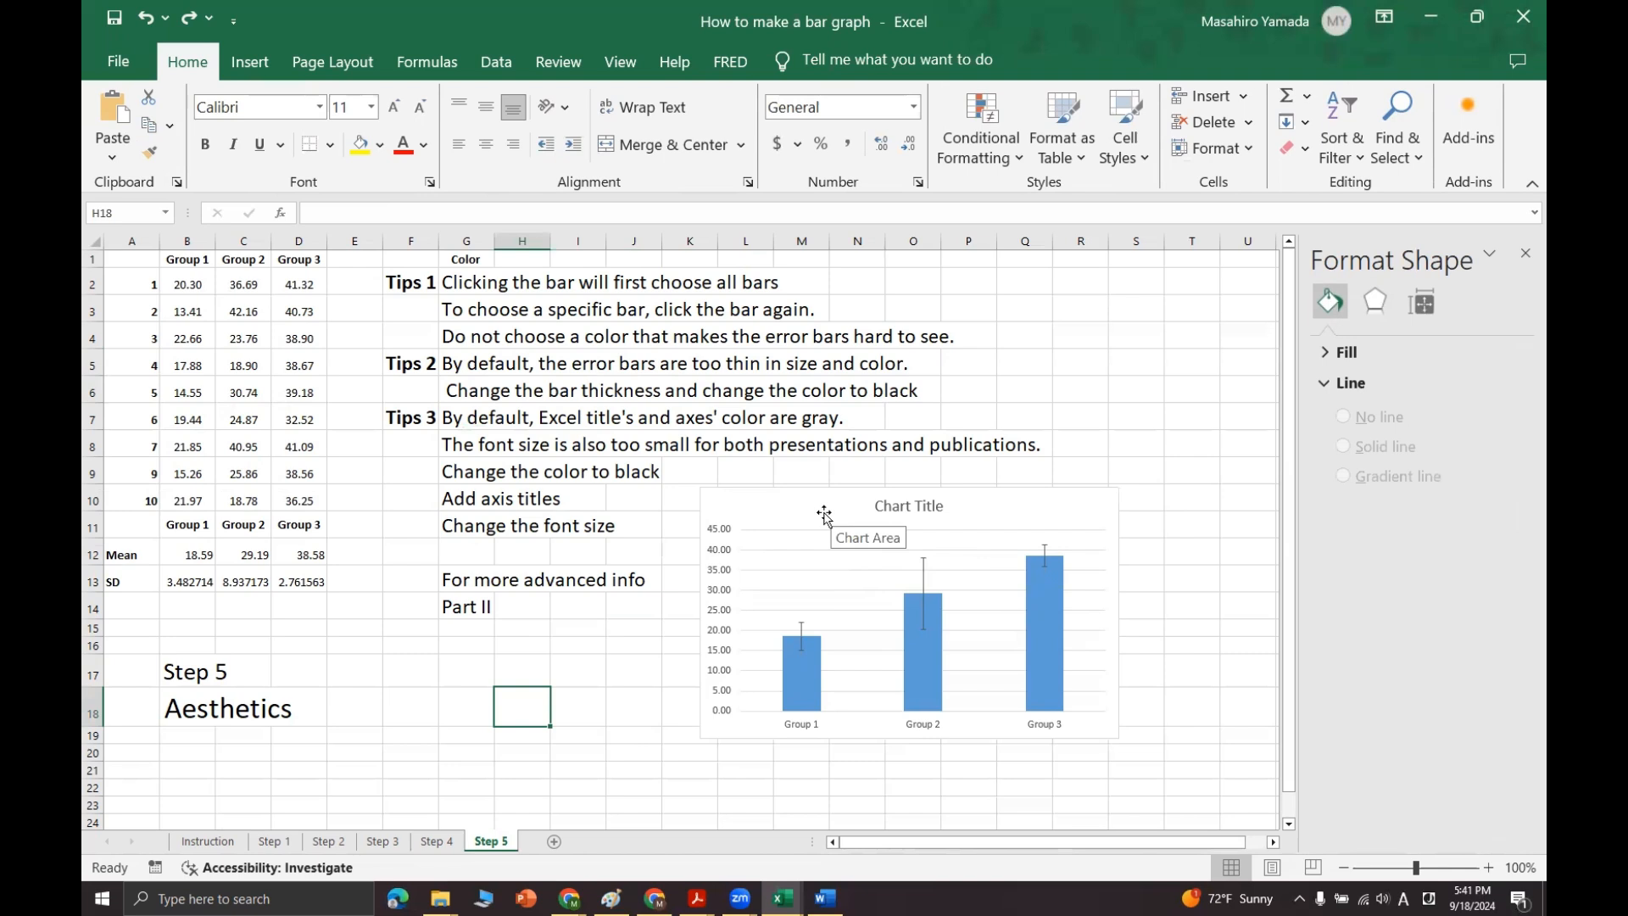
click(915, 601)
click(922, 587)
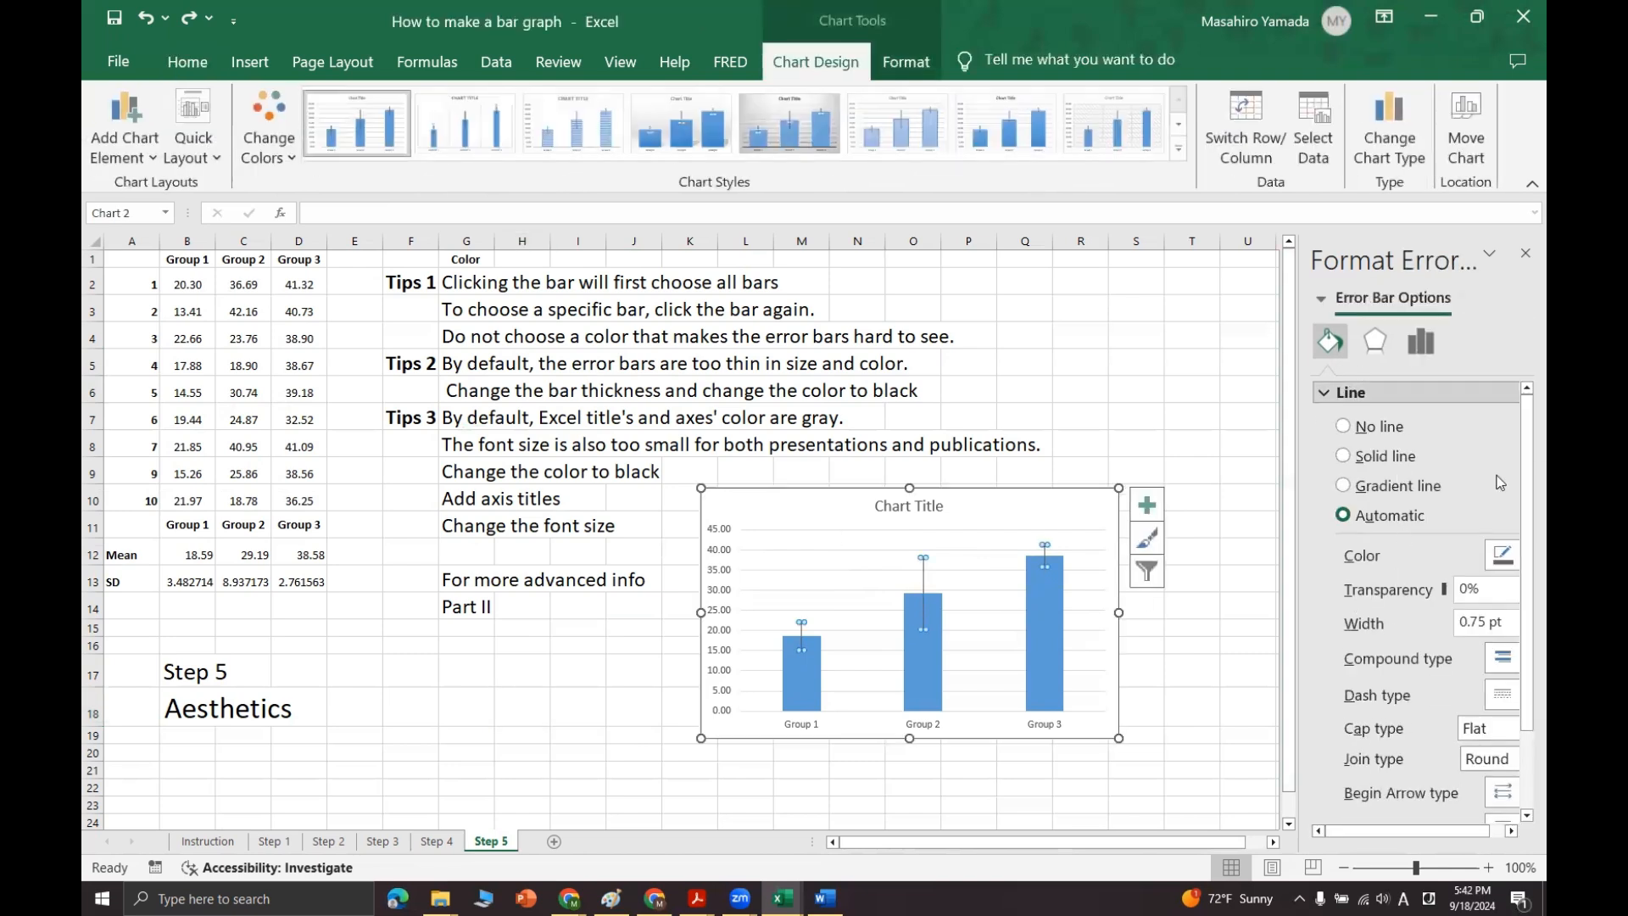
click(1489, 252)
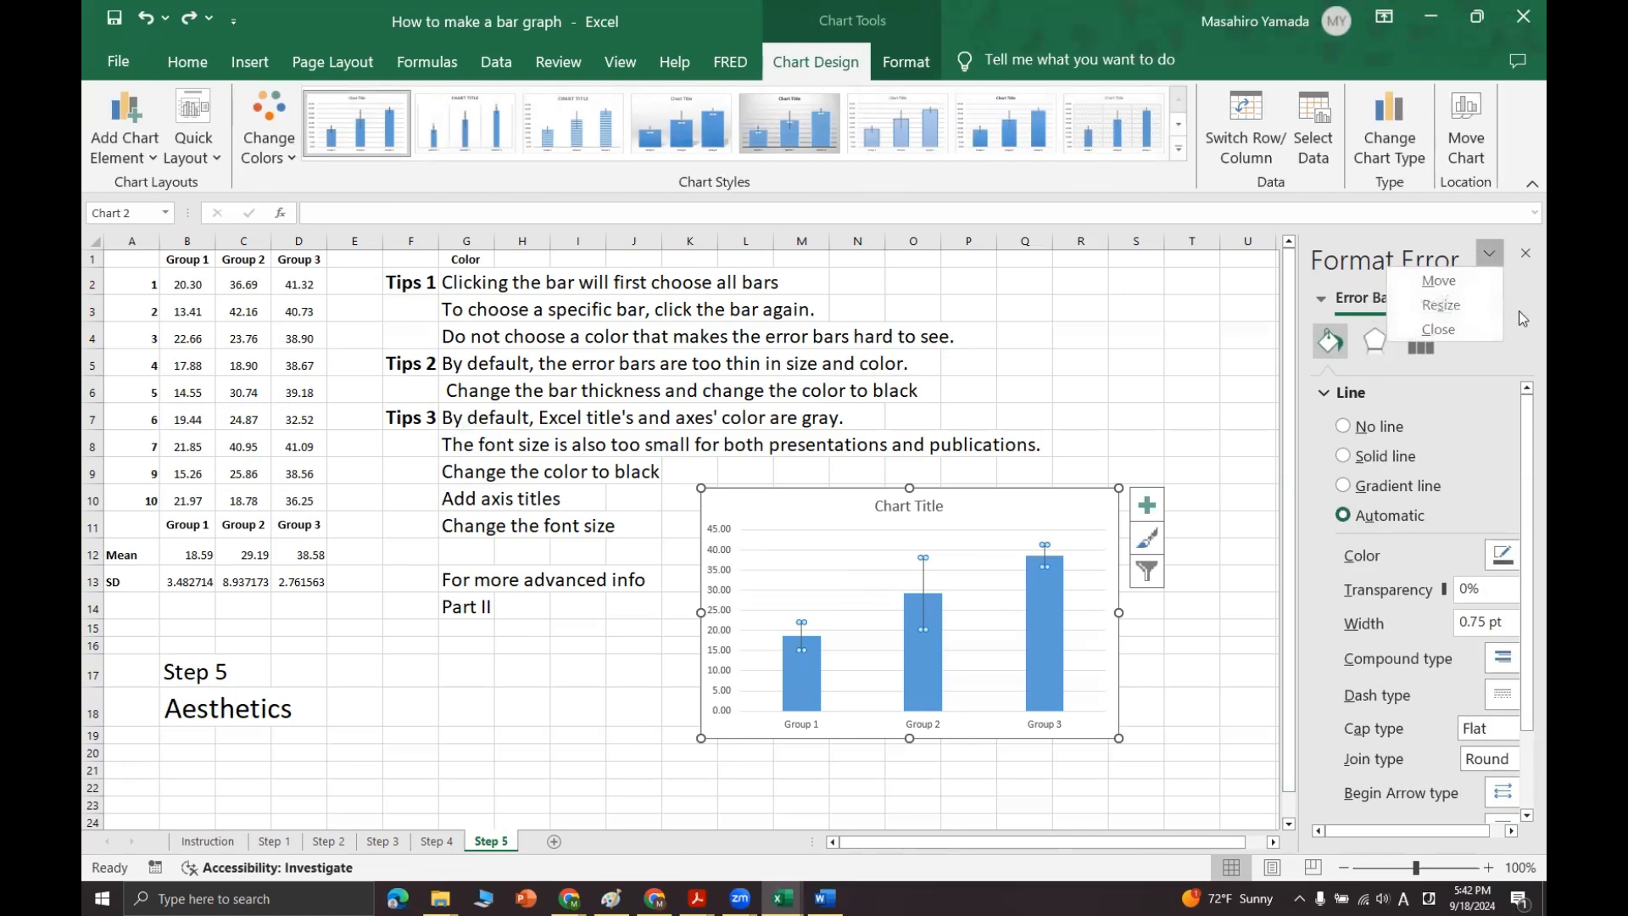
key(Escape)
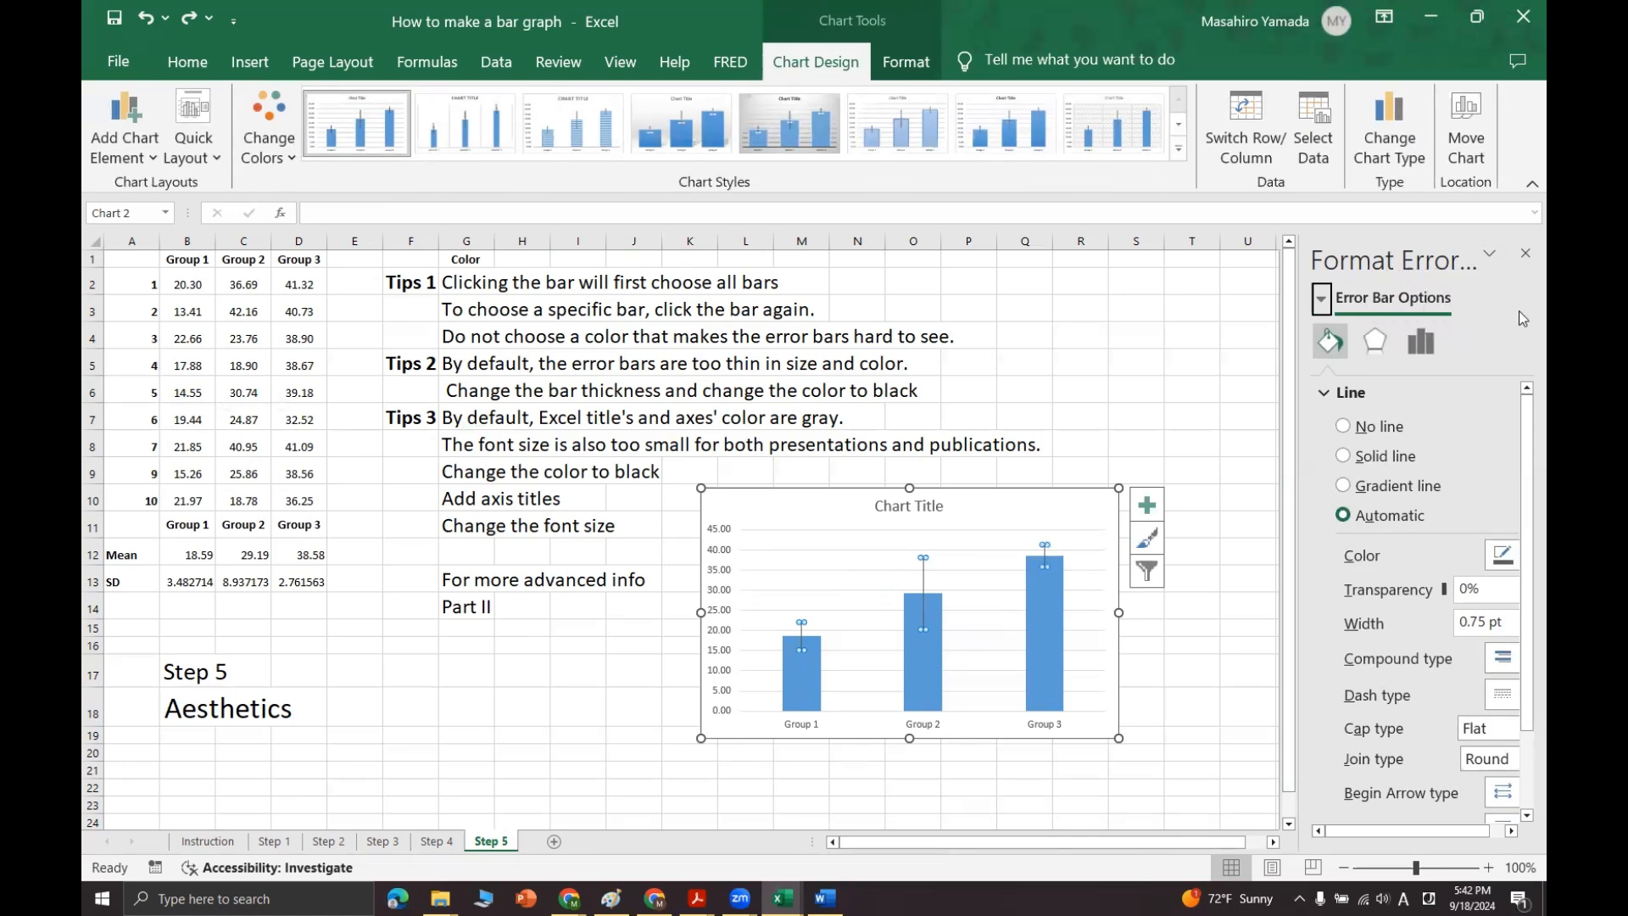
click(1506, 560)
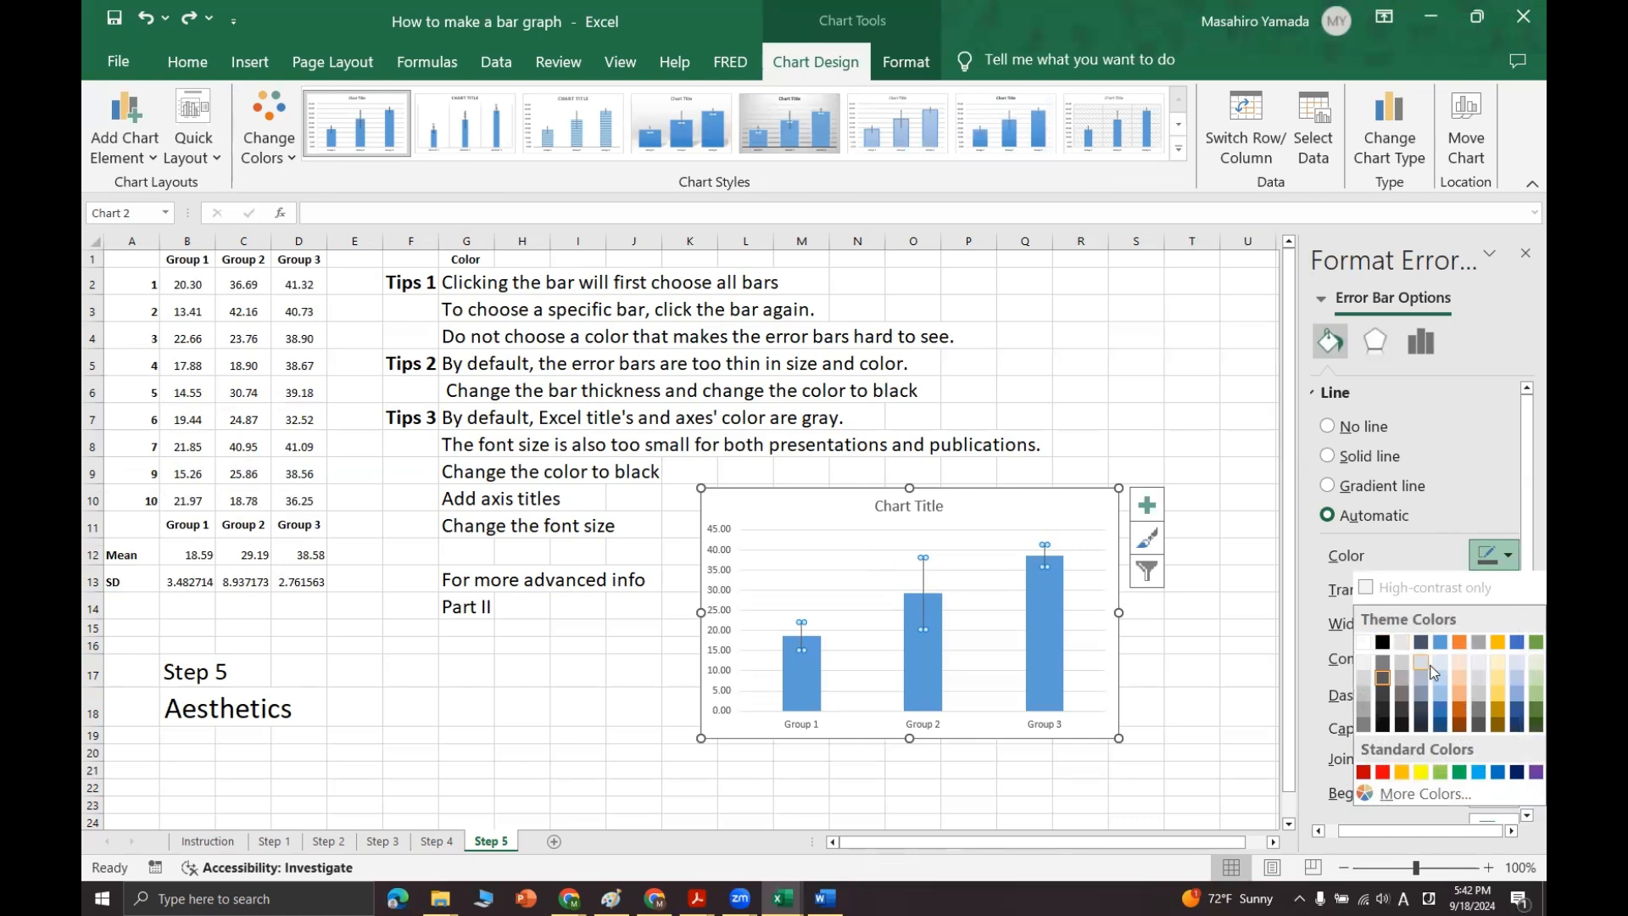
click(1382, 644)
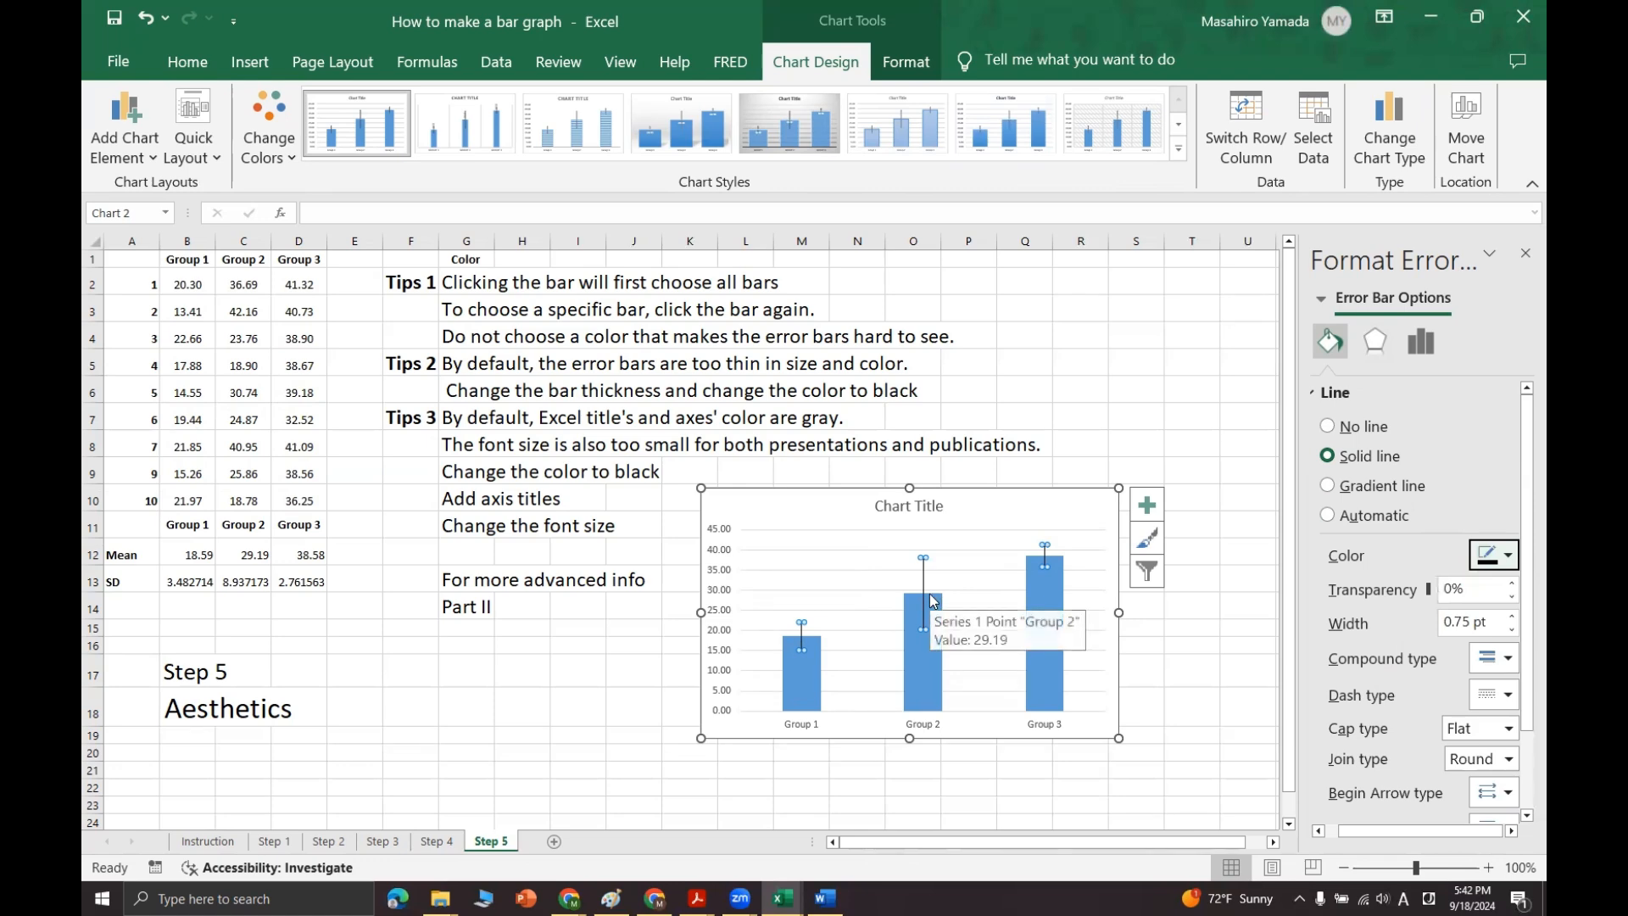
Step: Set the error bars' line width to 1.25 pt and deselect the chart
click(1512, 619)
click(1512, 618)
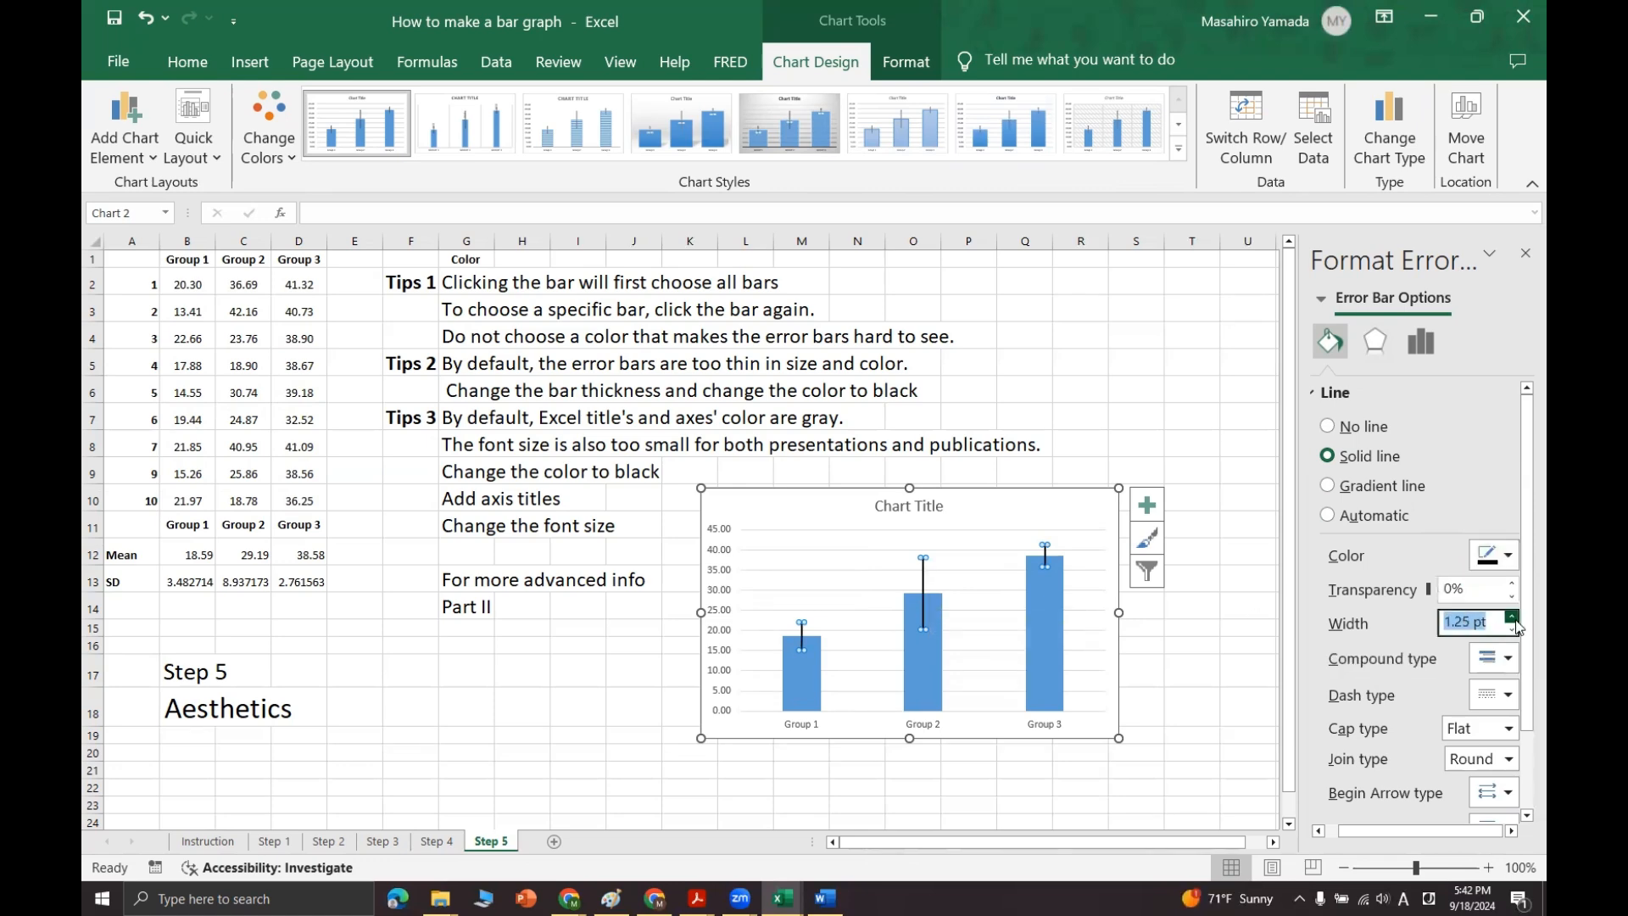
click(1513, 630)
click(1512, 616)
click(1124, 452)
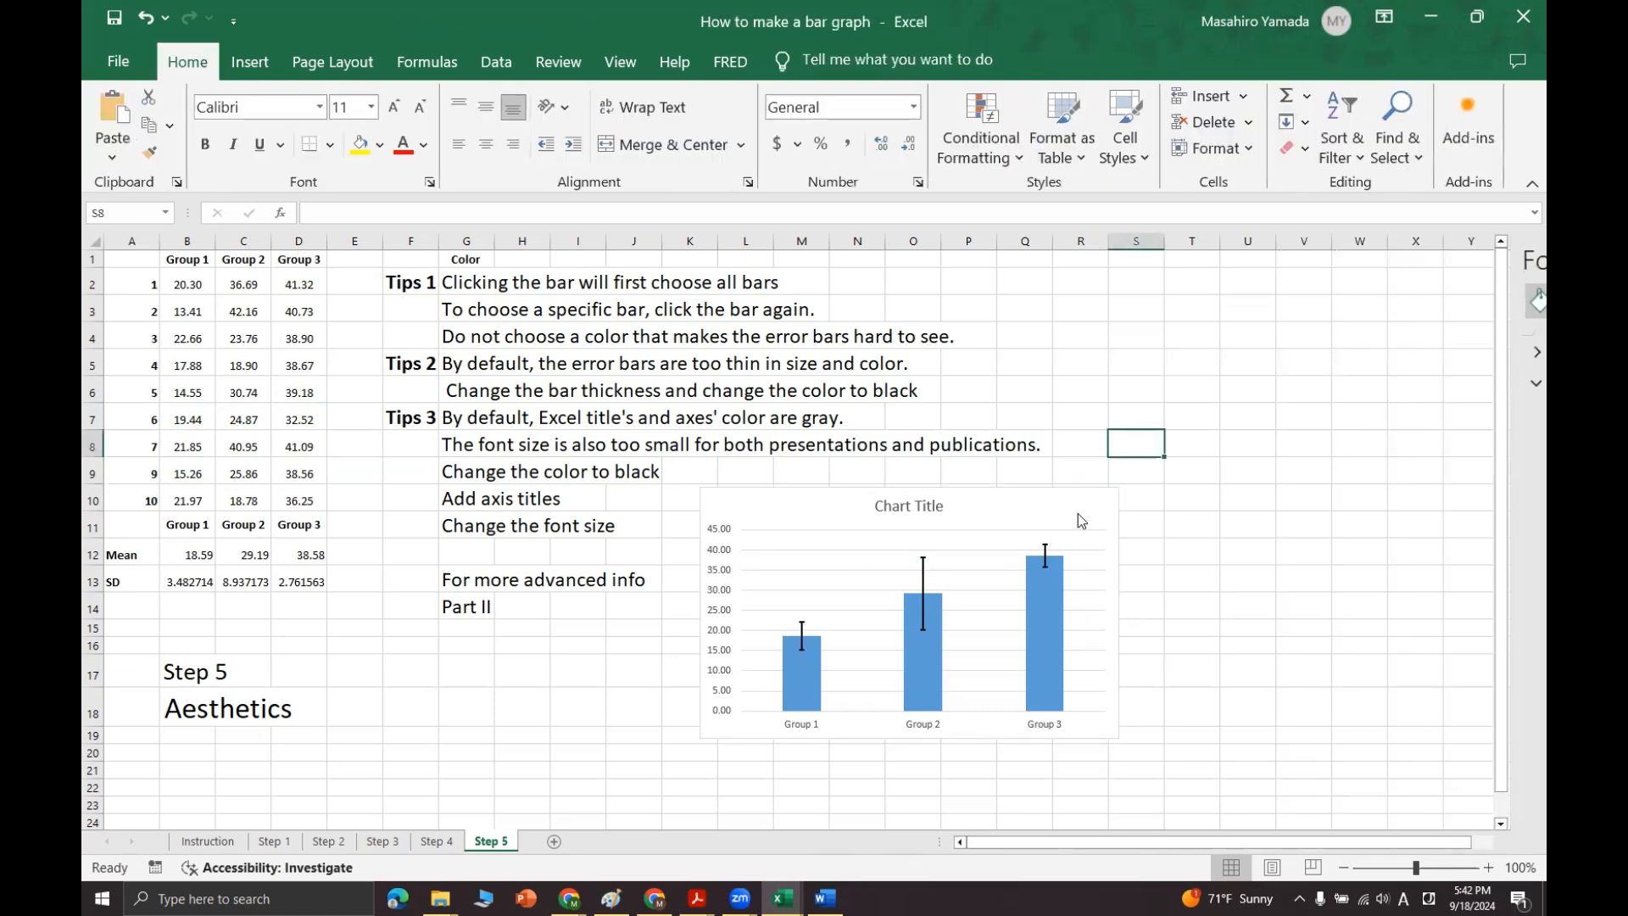
Step: Enlarge the chart from its lower-right corner and move it up over the written tips
click(1050, 505)
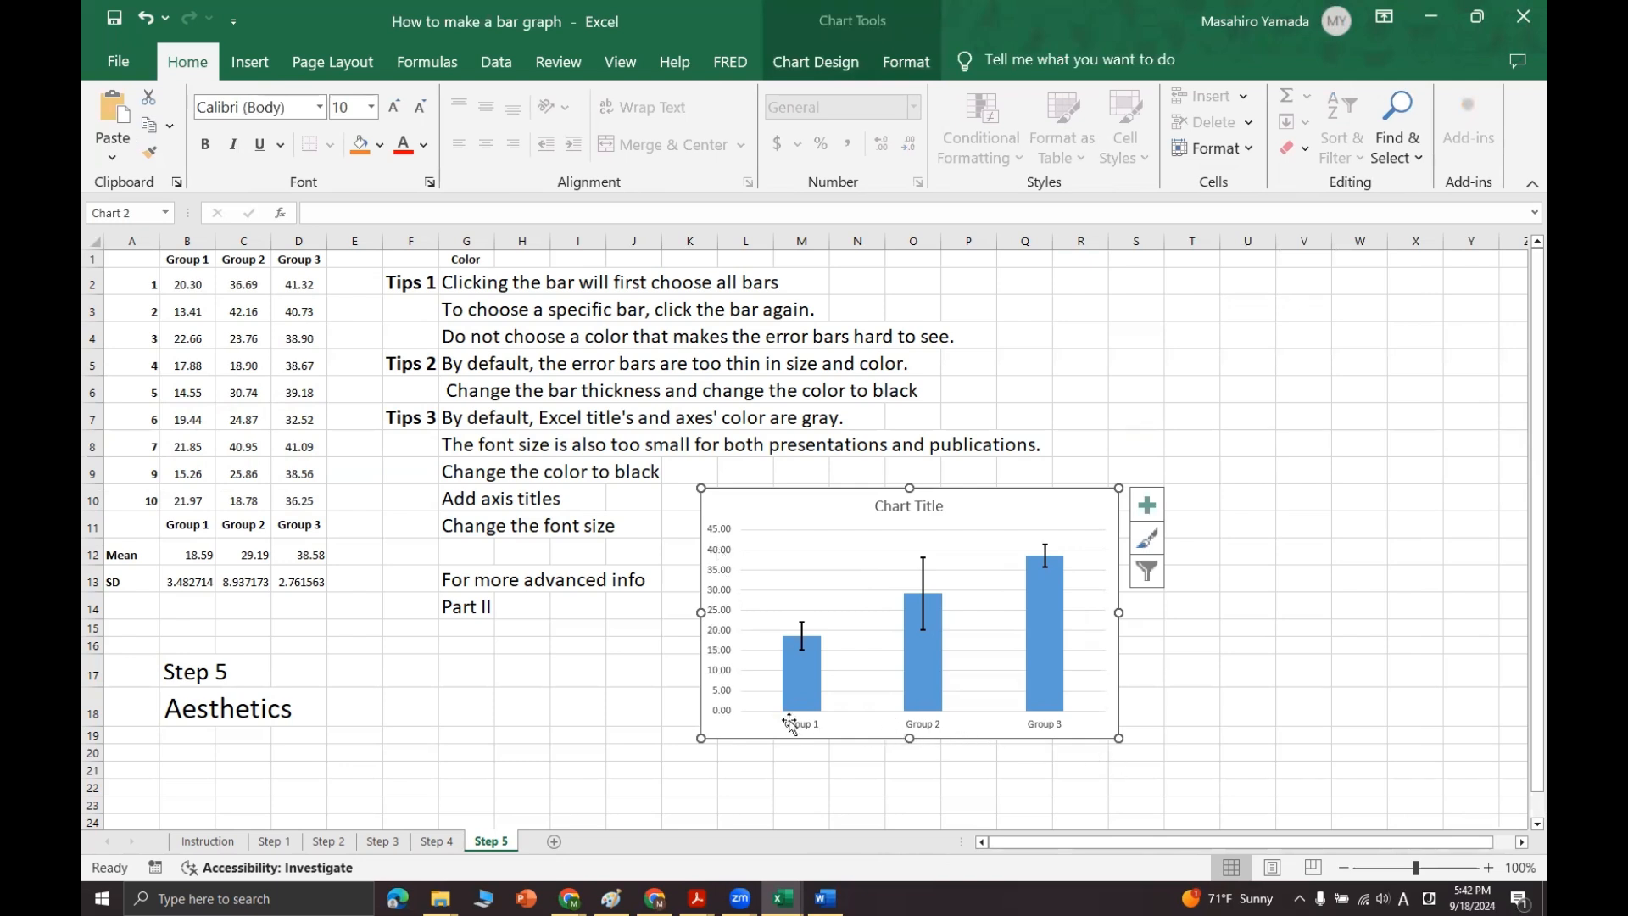
drag(1116, 738, 1176, 788)
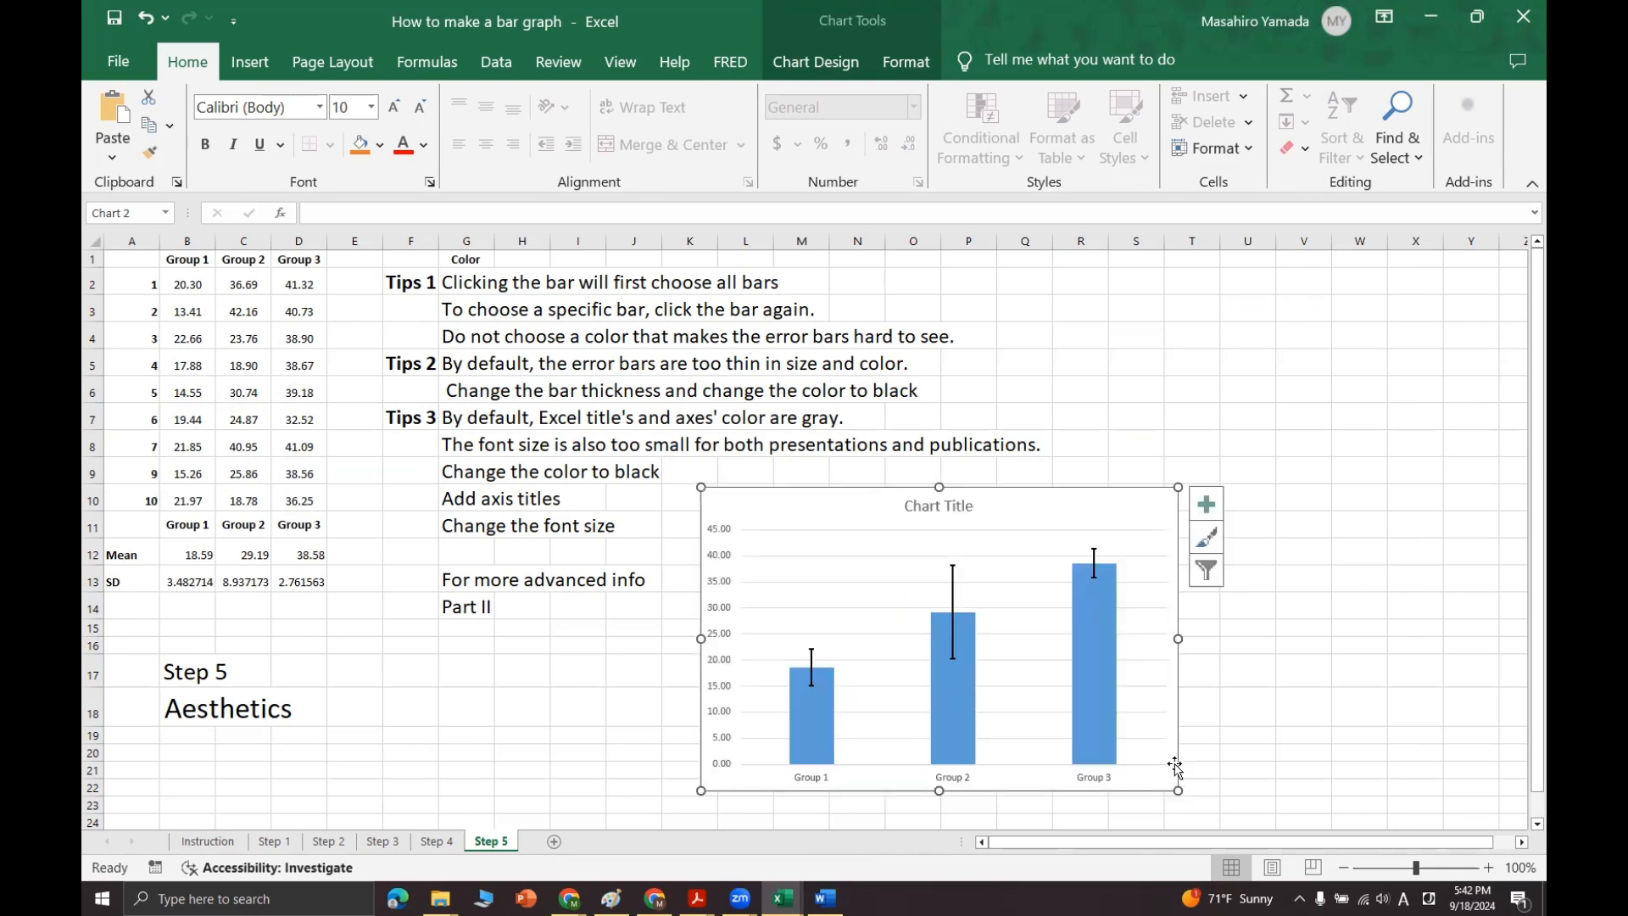
drag(1076, 512, 963, 392)
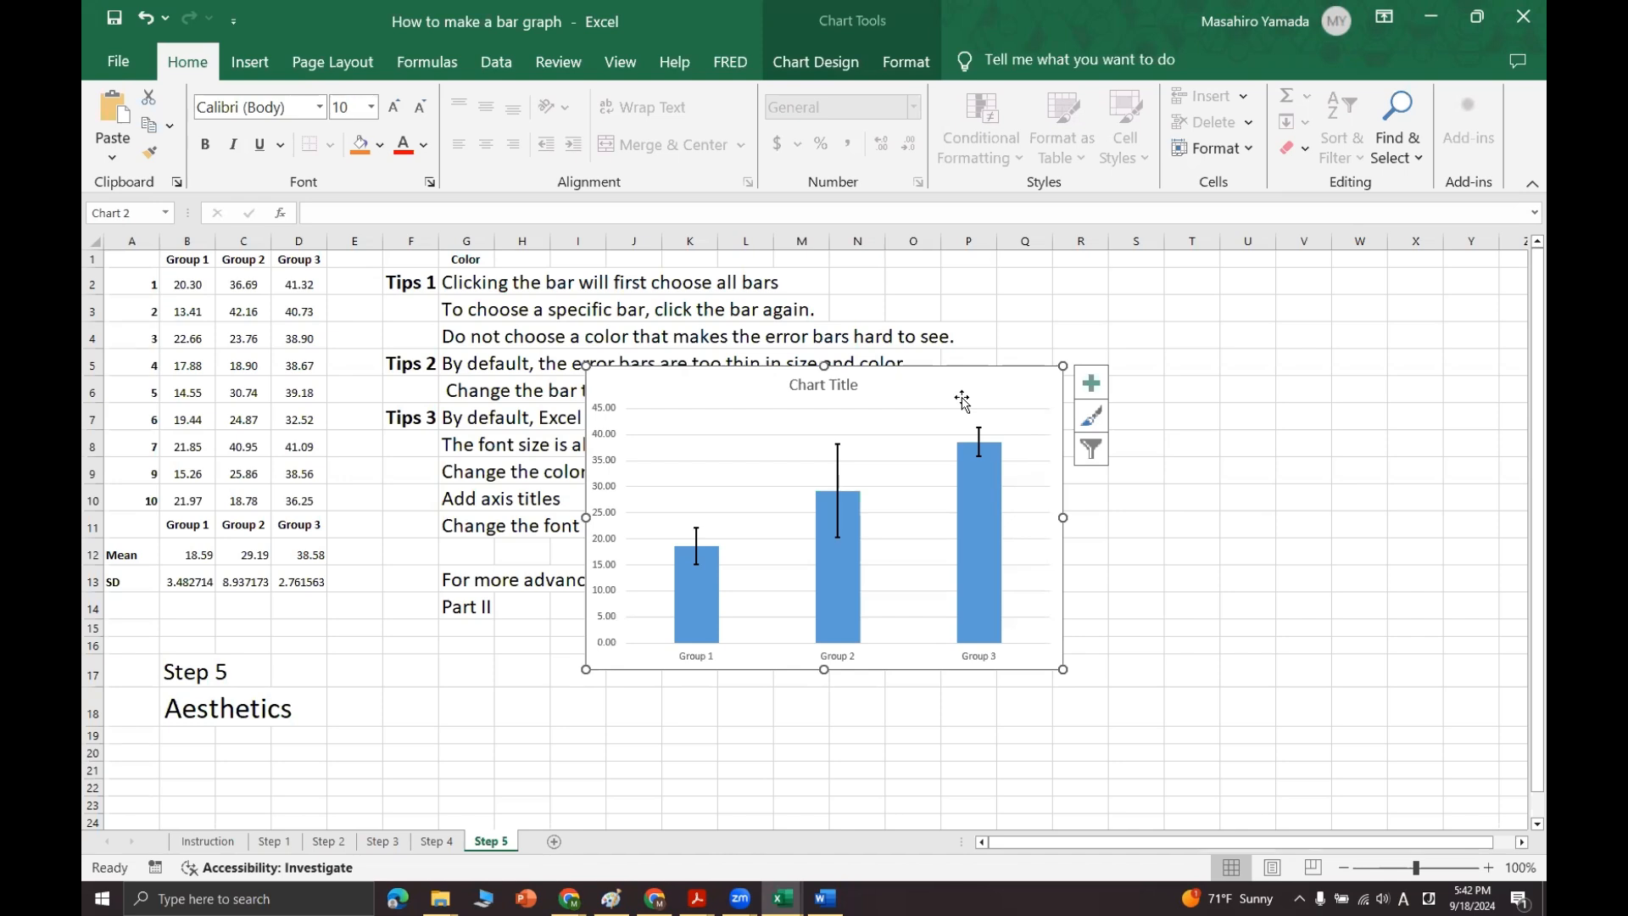
Step: Change all of the chart's text to black and increase its font size to 14
click(1289, 627)
click(975, 388)
click(424, 145)
click(441, 217)
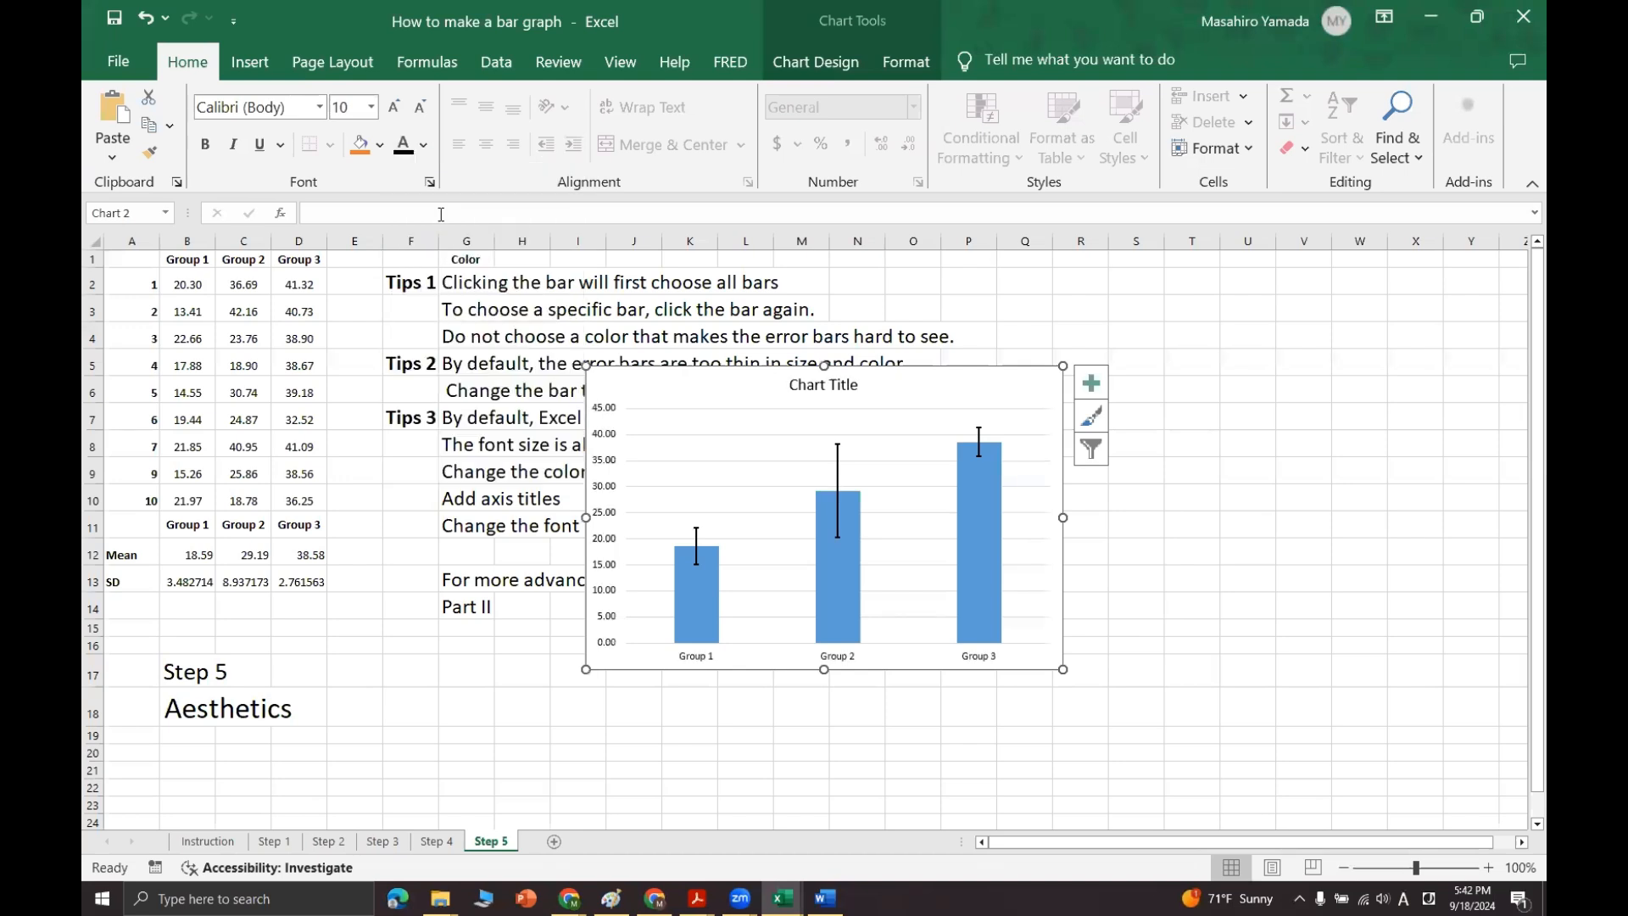
click(394, 108)
click(395, 109)
click(394, 109)
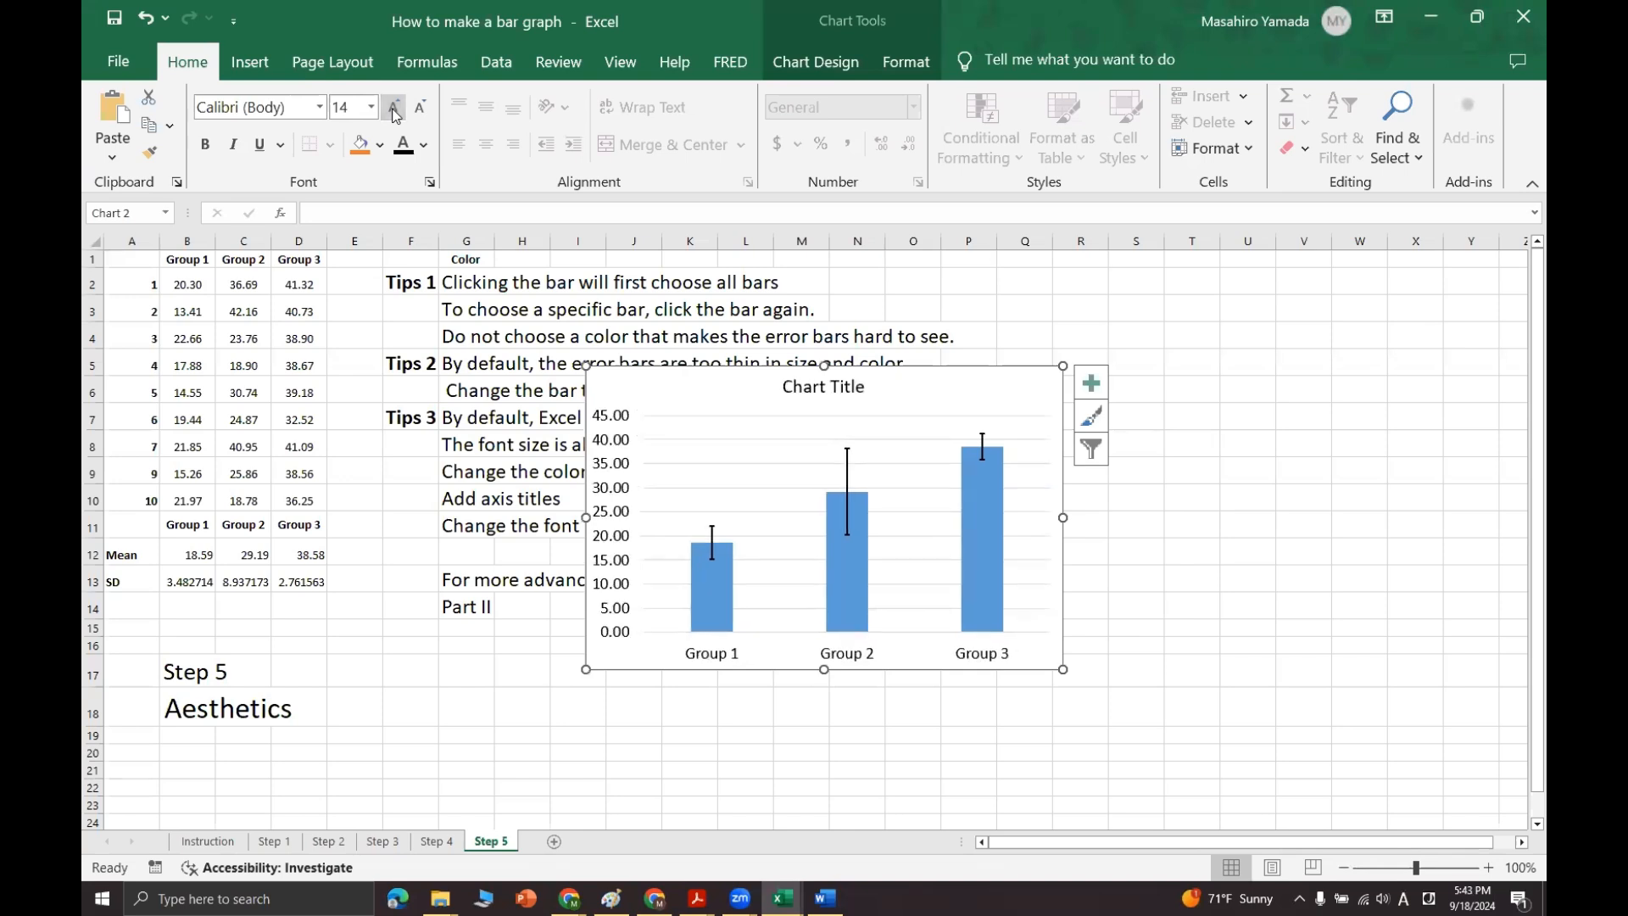
Step: Enlarge the chart further and place it below the Tips 3 lines, starting around column K and row 9
drag(1063, 669, 1119, 715)
drag(956, 392, 1119, 495)
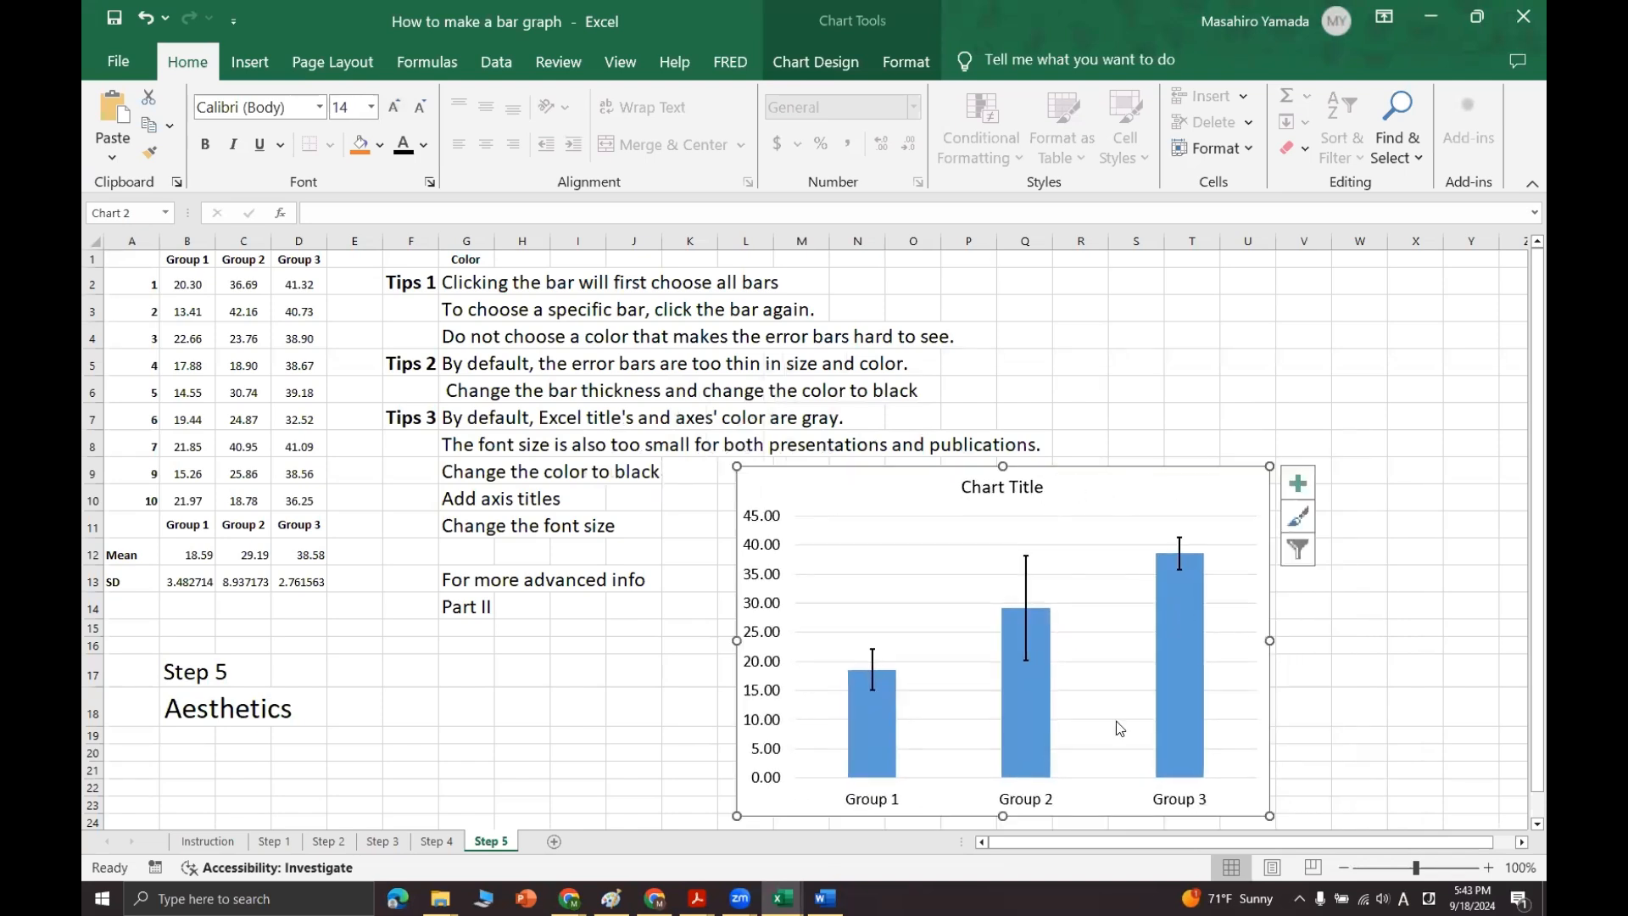
drag(851, 613, 817, 609)
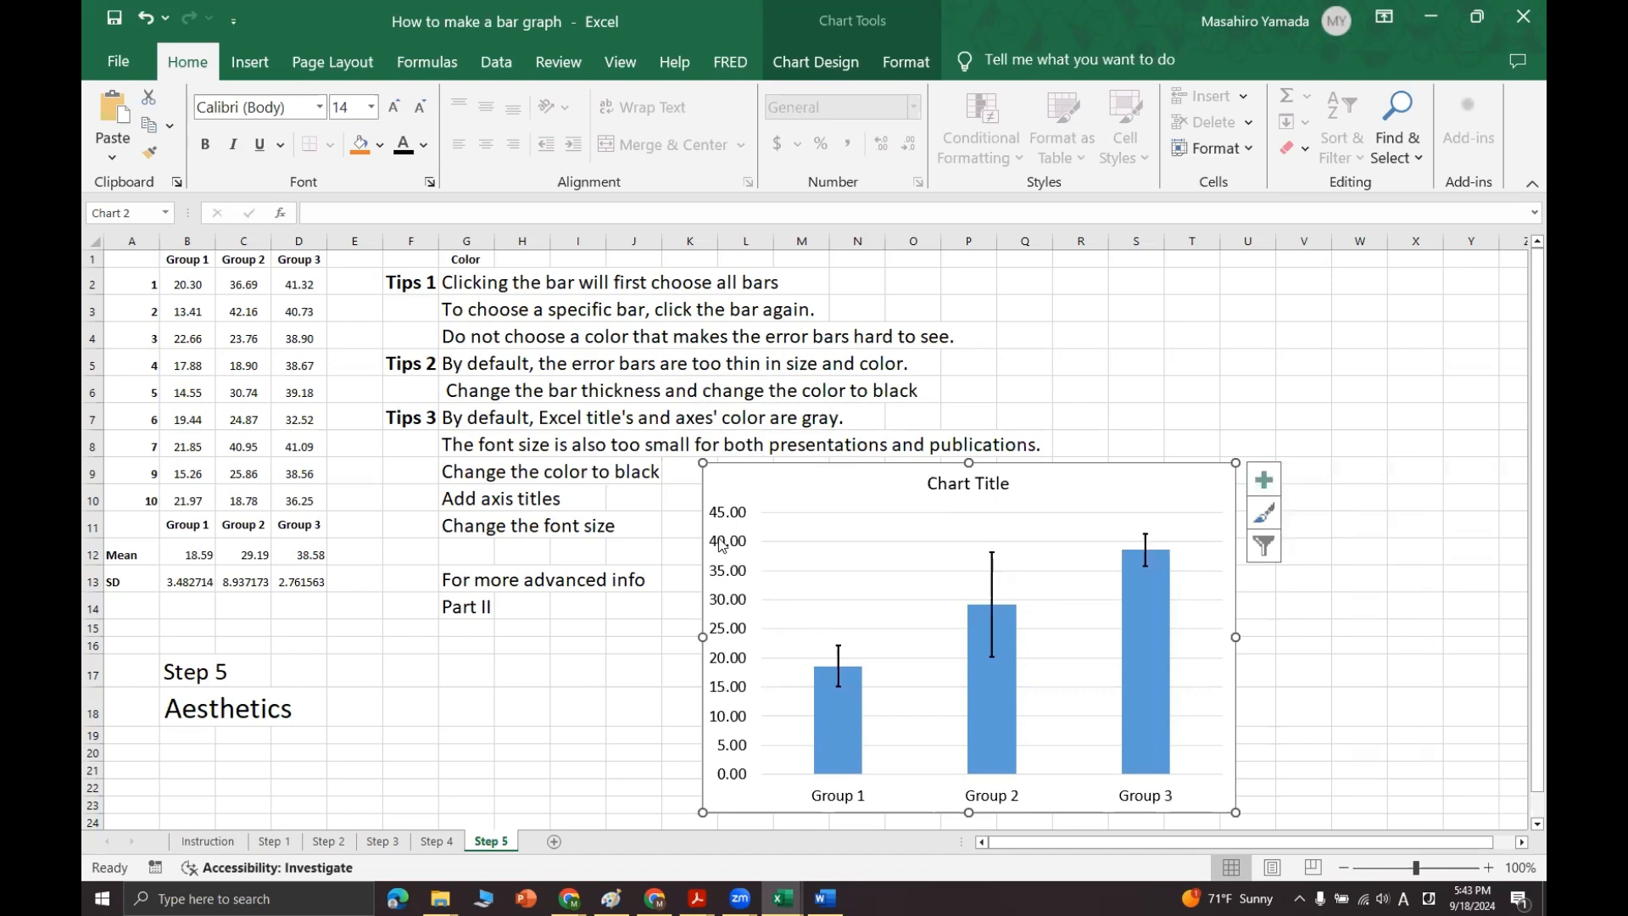
Step: Add axis titles to the chart, name the horizontal one "Group", and delete that horizontal title
click(1264, 480)
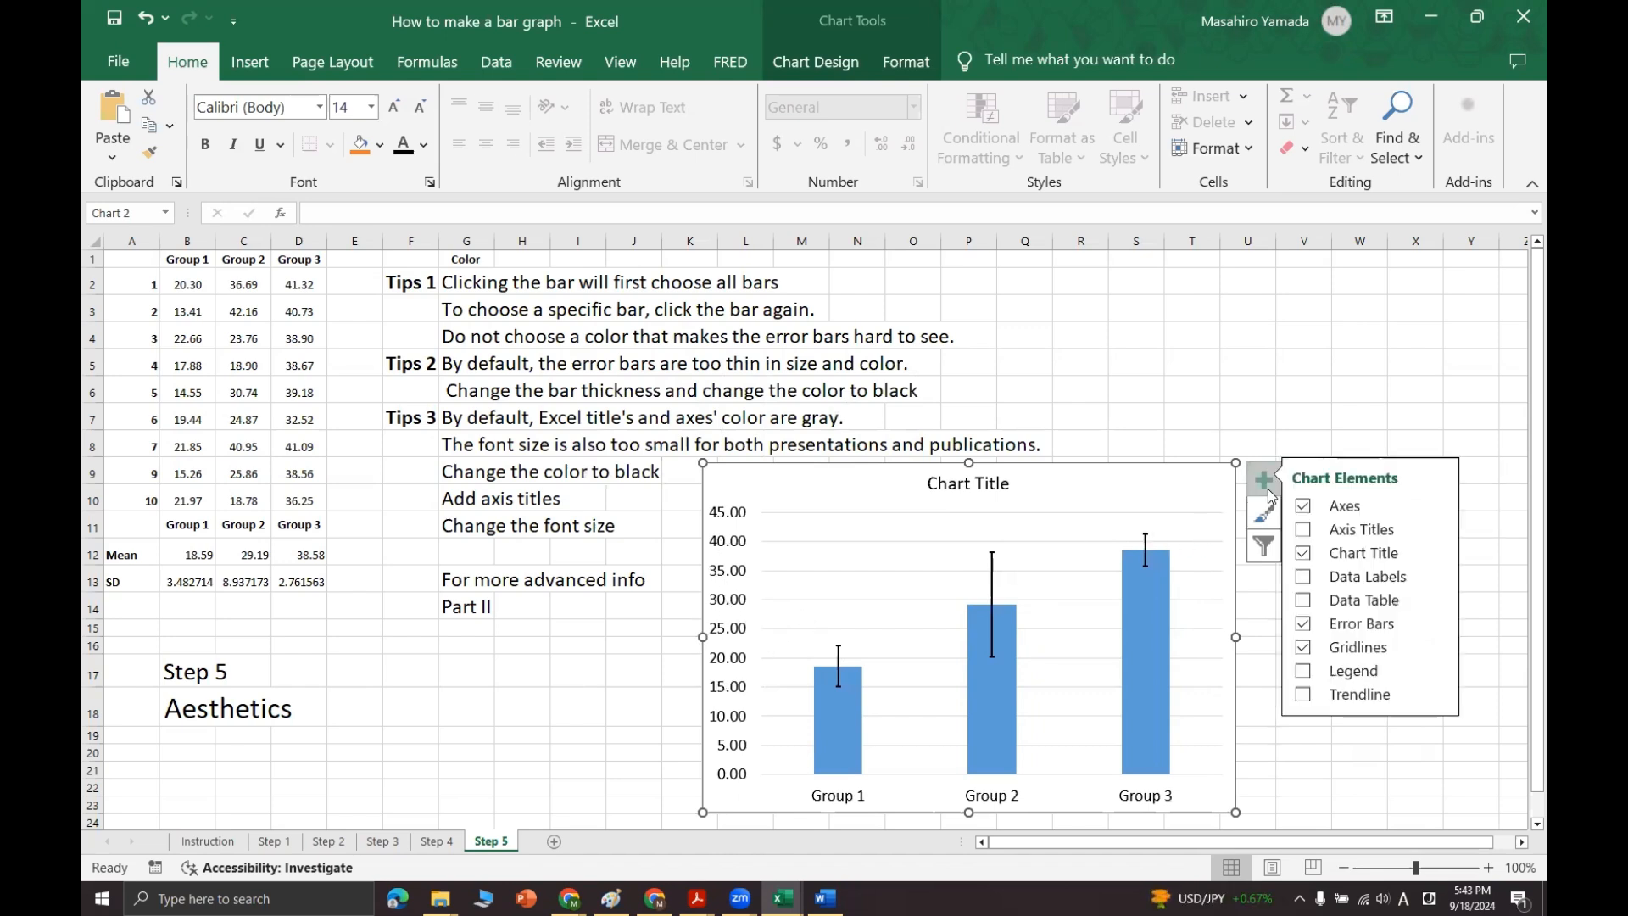
click(1303, 530)
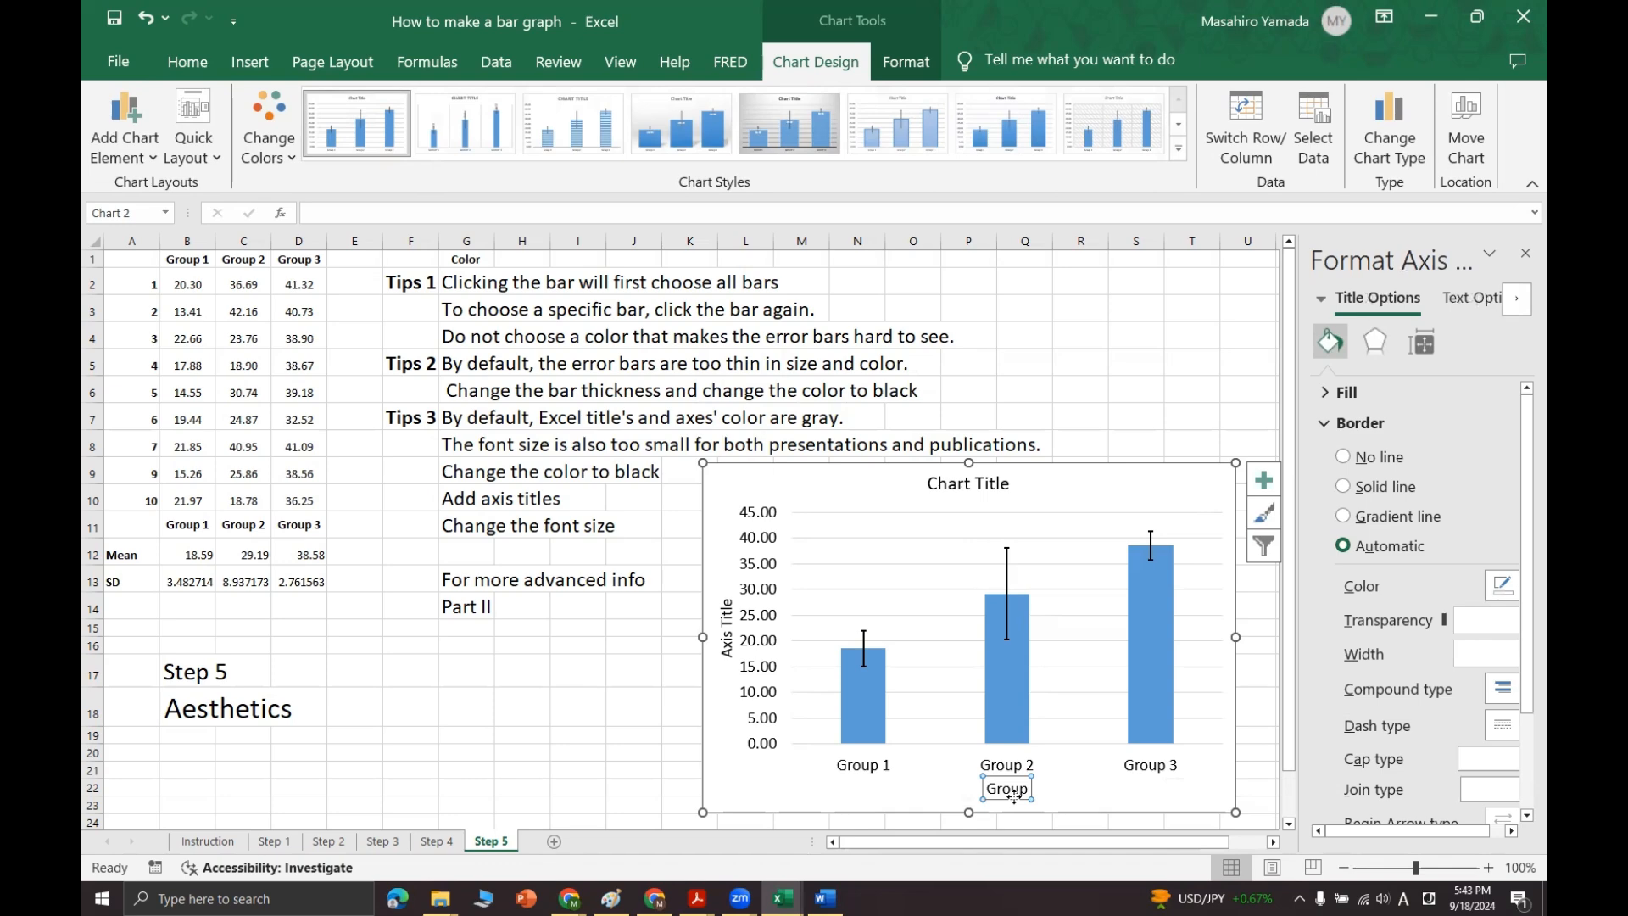
key(Delete)
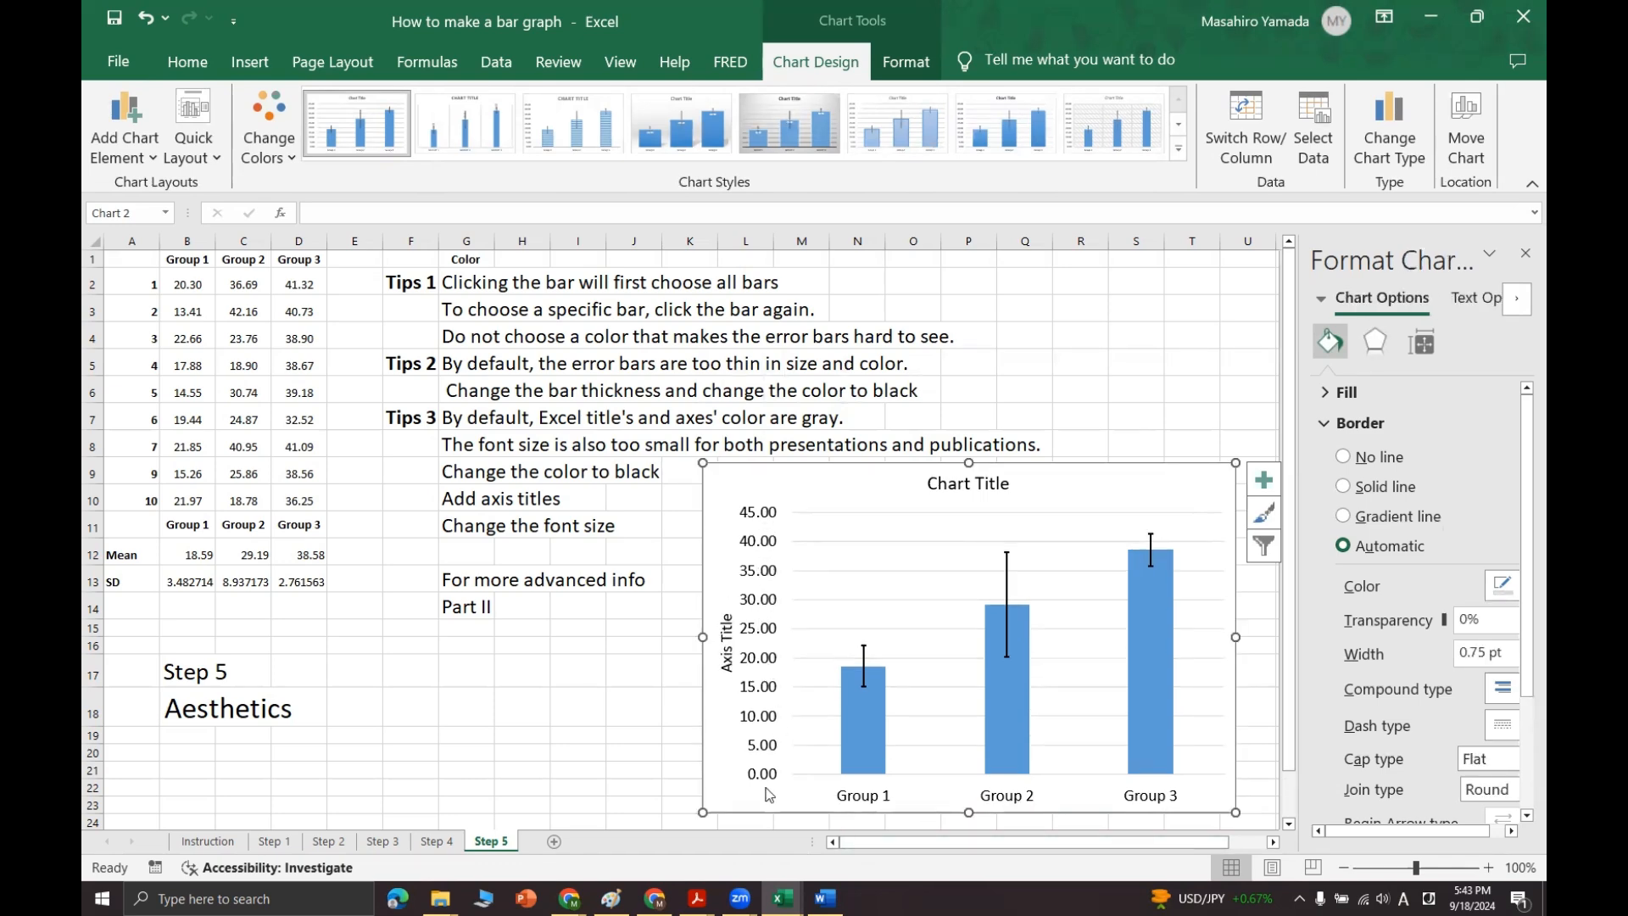
click(1526, 252)
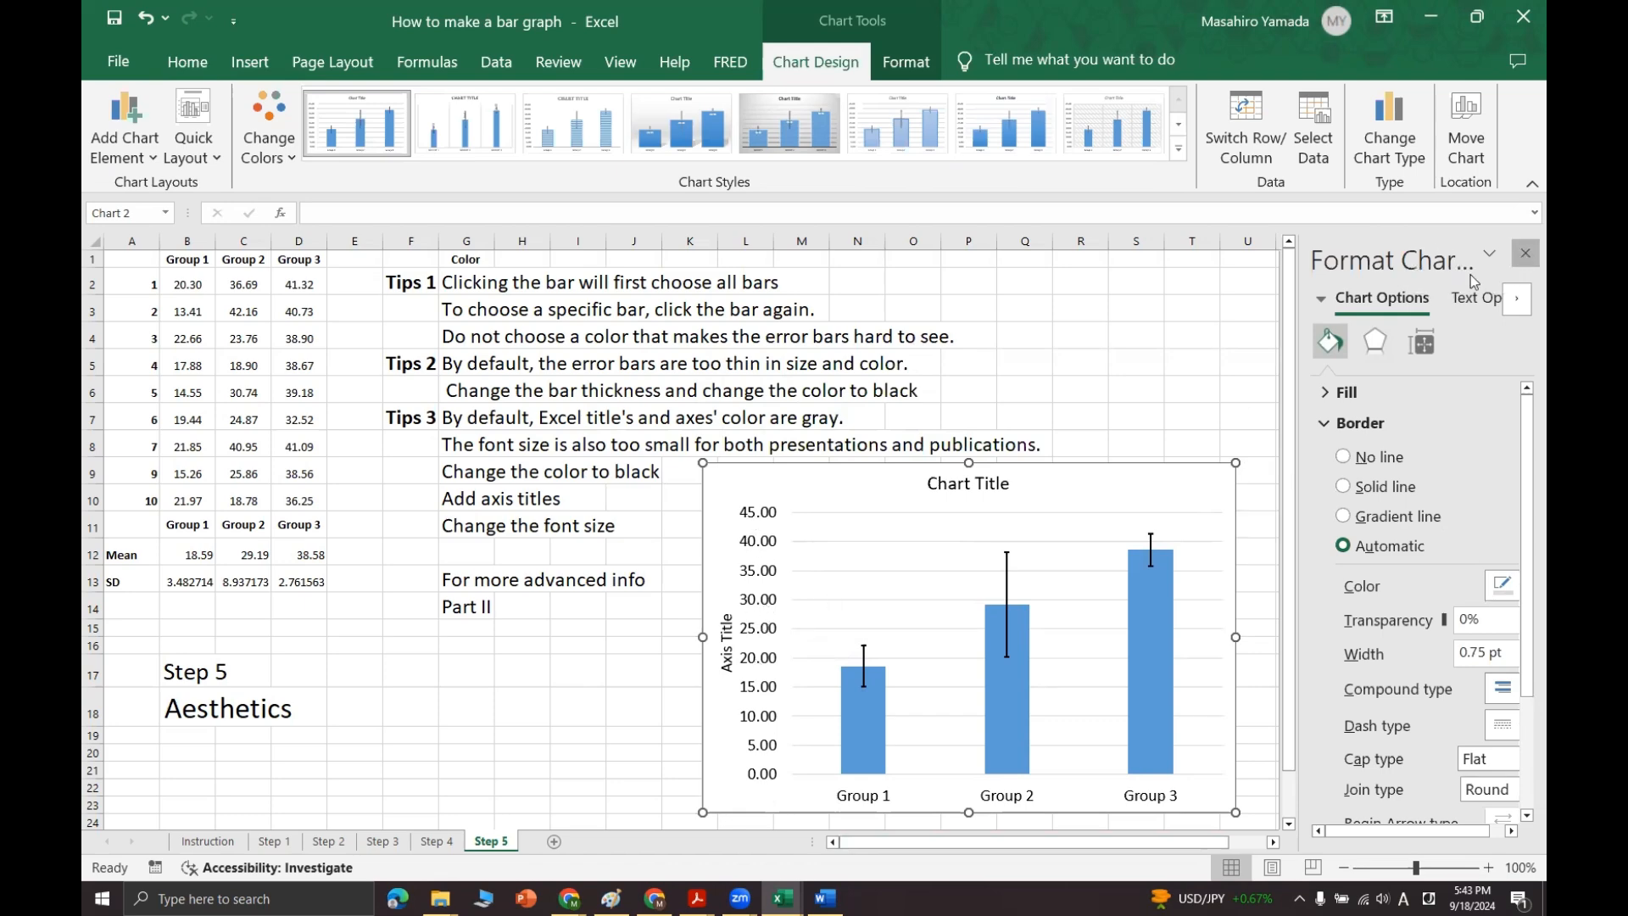
Step: Replace the vertical axis title's placeholder text with "Exam scores"
click(727, 642)
triple_click(727, 642)
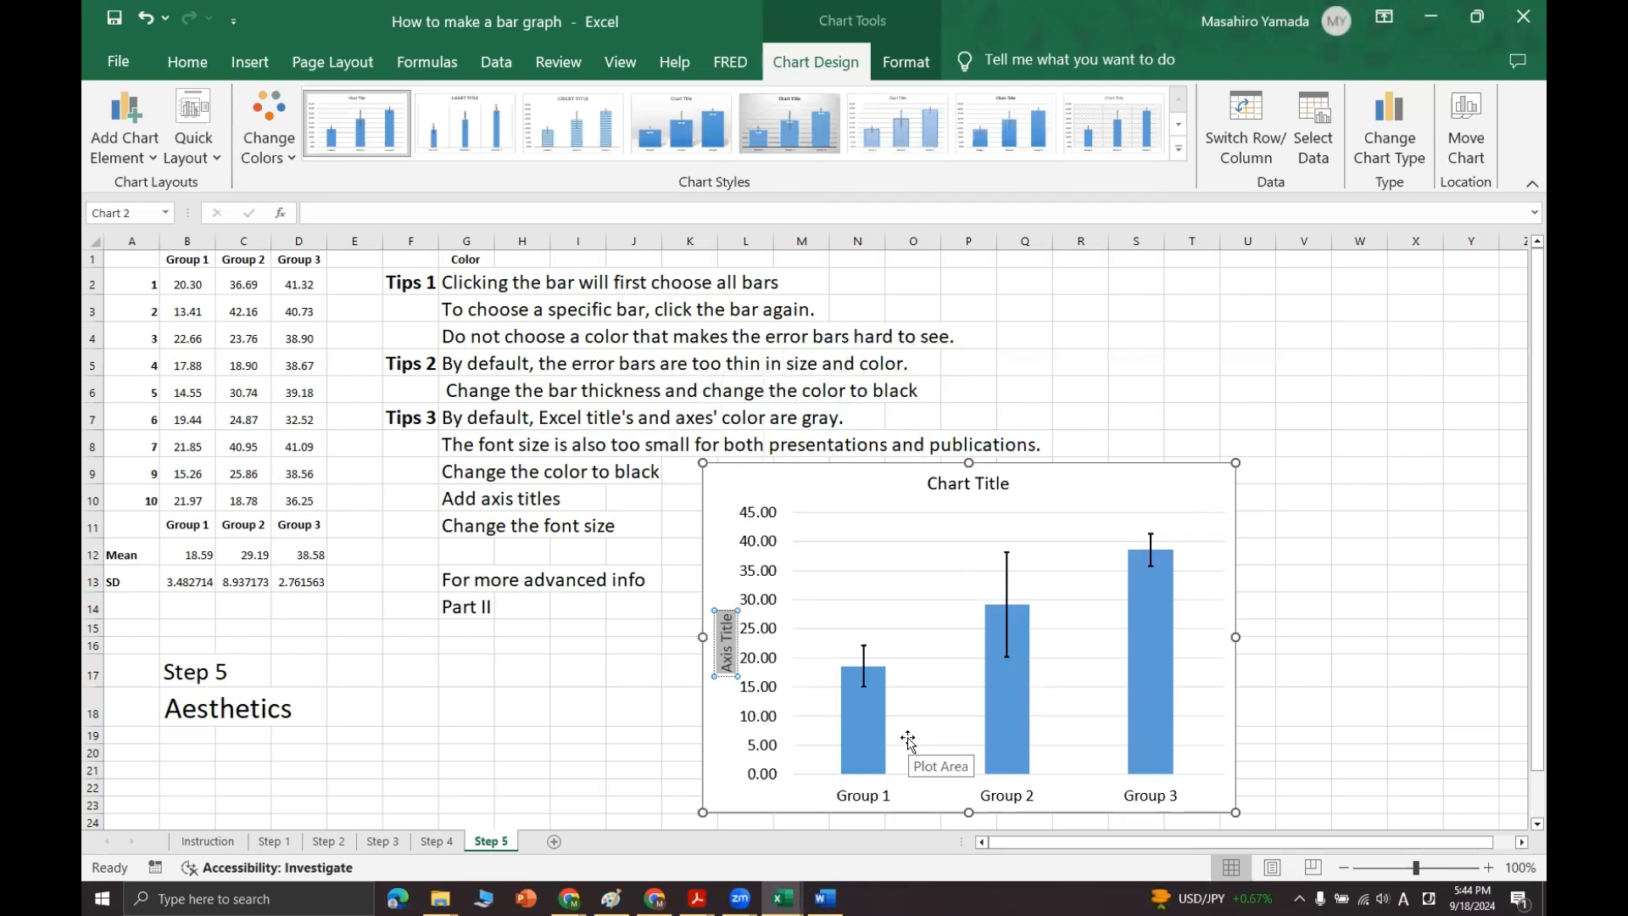
text(Exa)
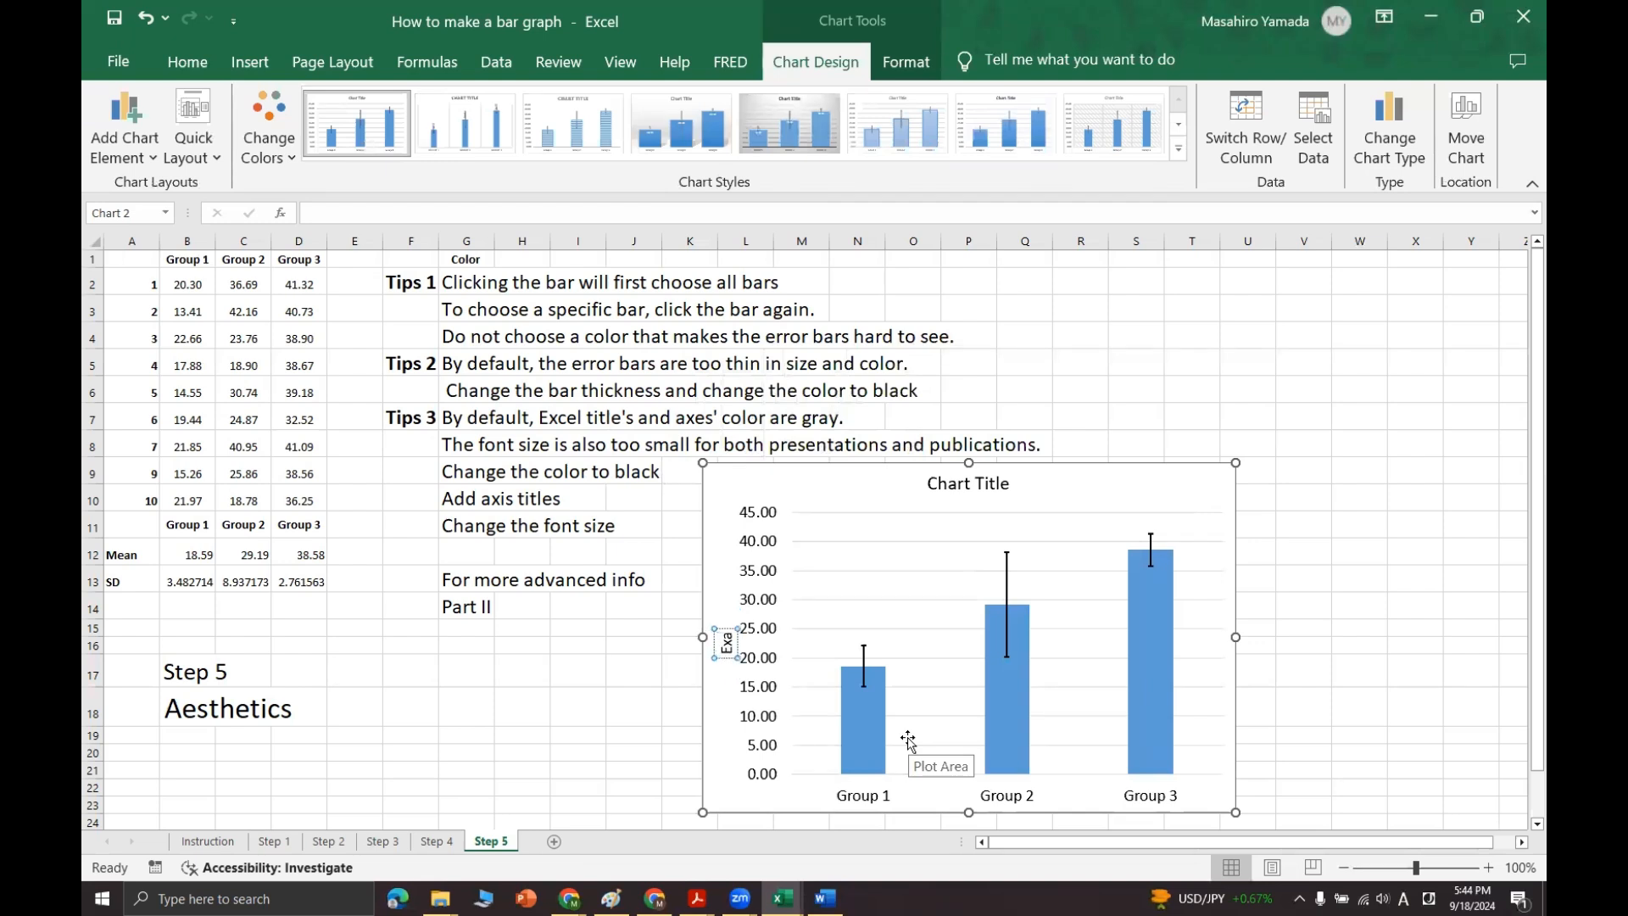
text(m score)
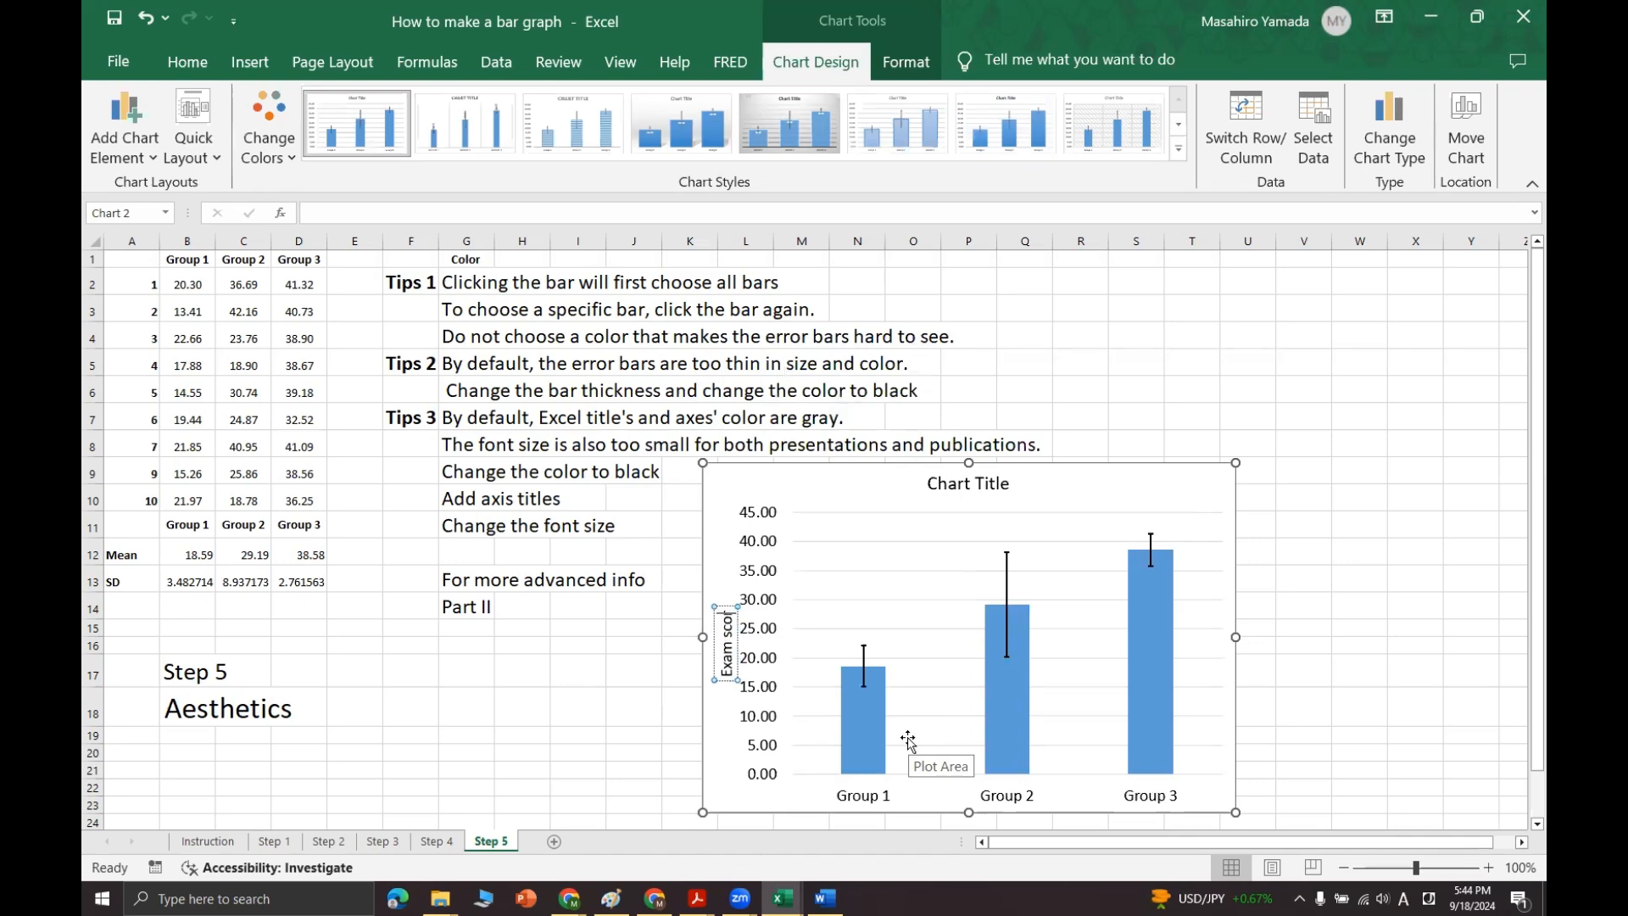
text(s)
click(717, 612)
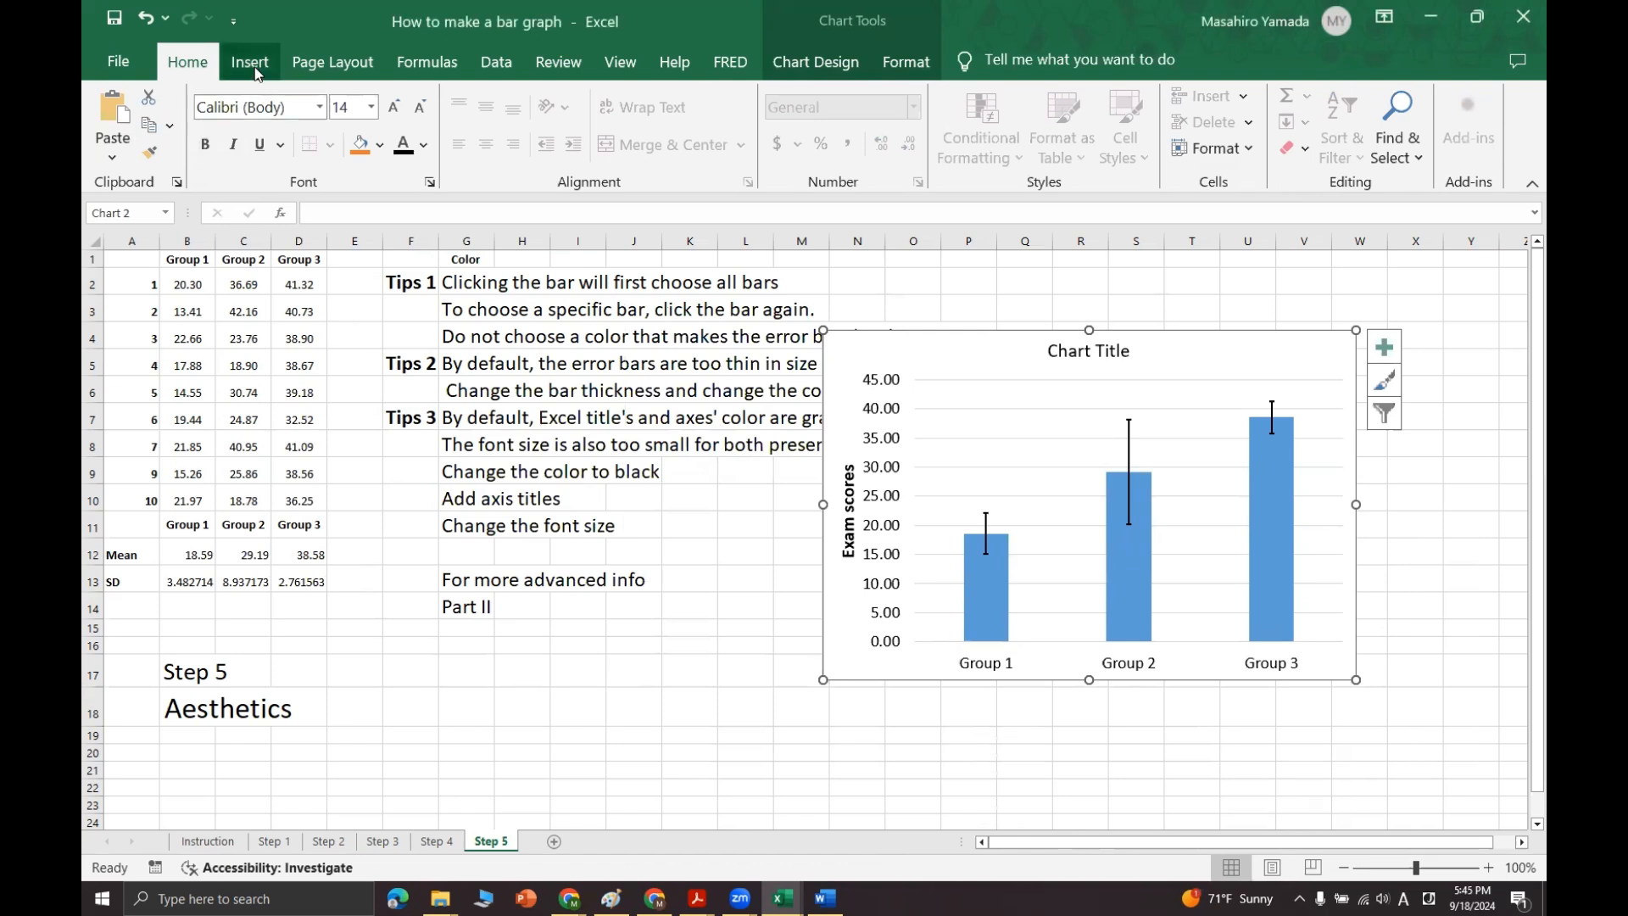
Step: Insert a 2-D clustered column chart of the group means in B11:D12 and place it directly left of the formatted chart
click(254, 72)
drag(185, 530, 290, 533)
click(759, 96)
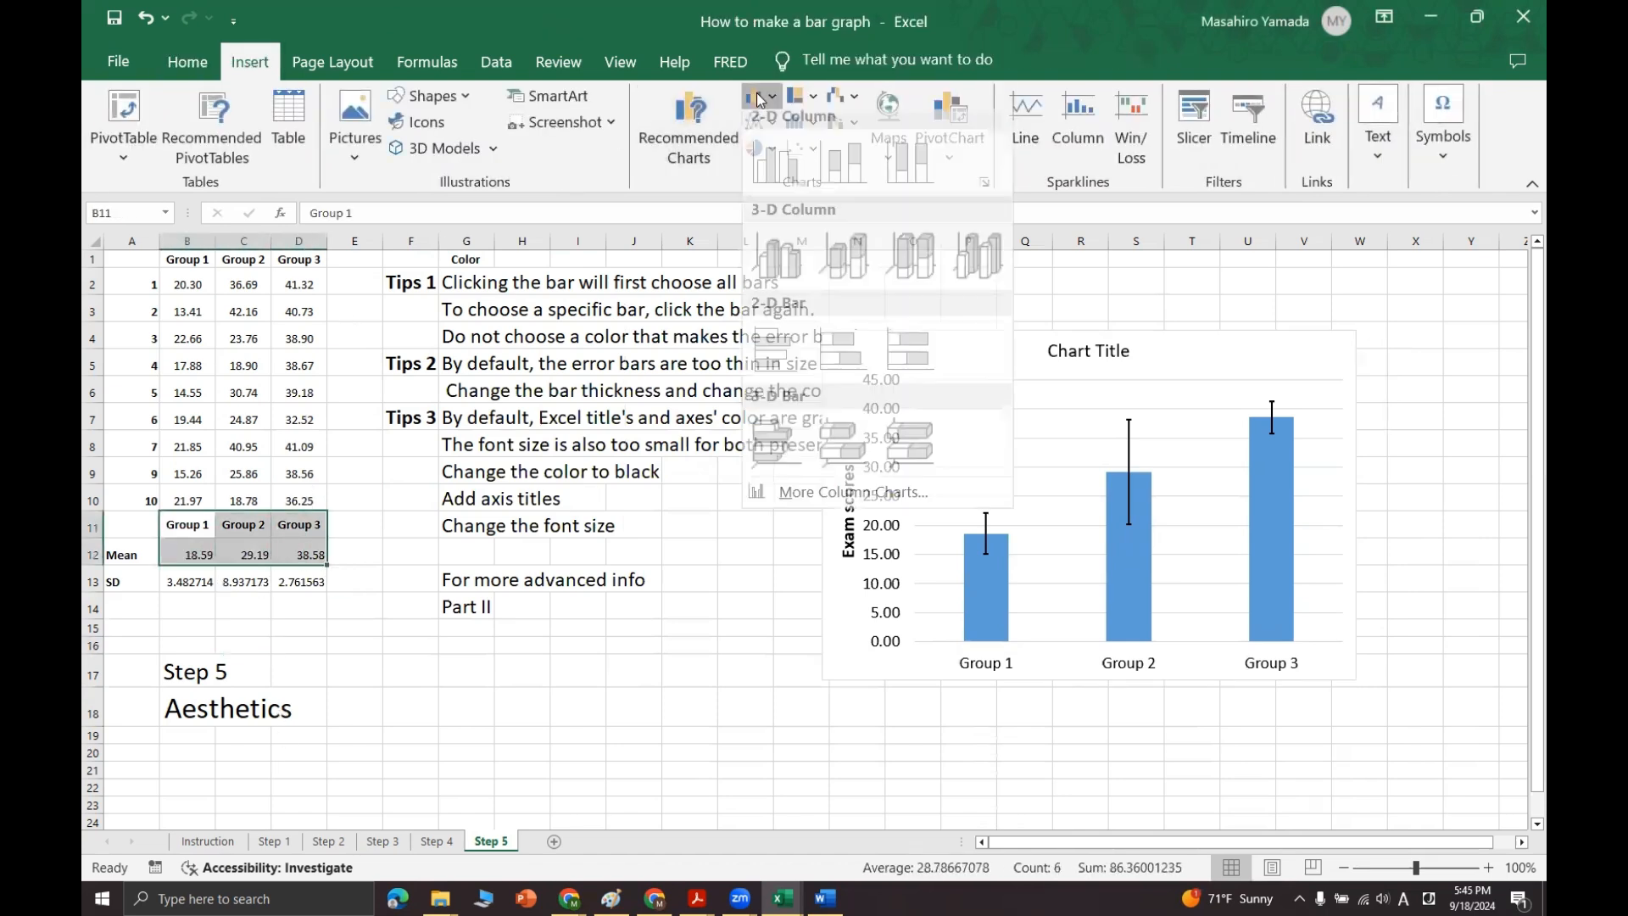
click(790, 178)
drag(914, 431, 652, 348)
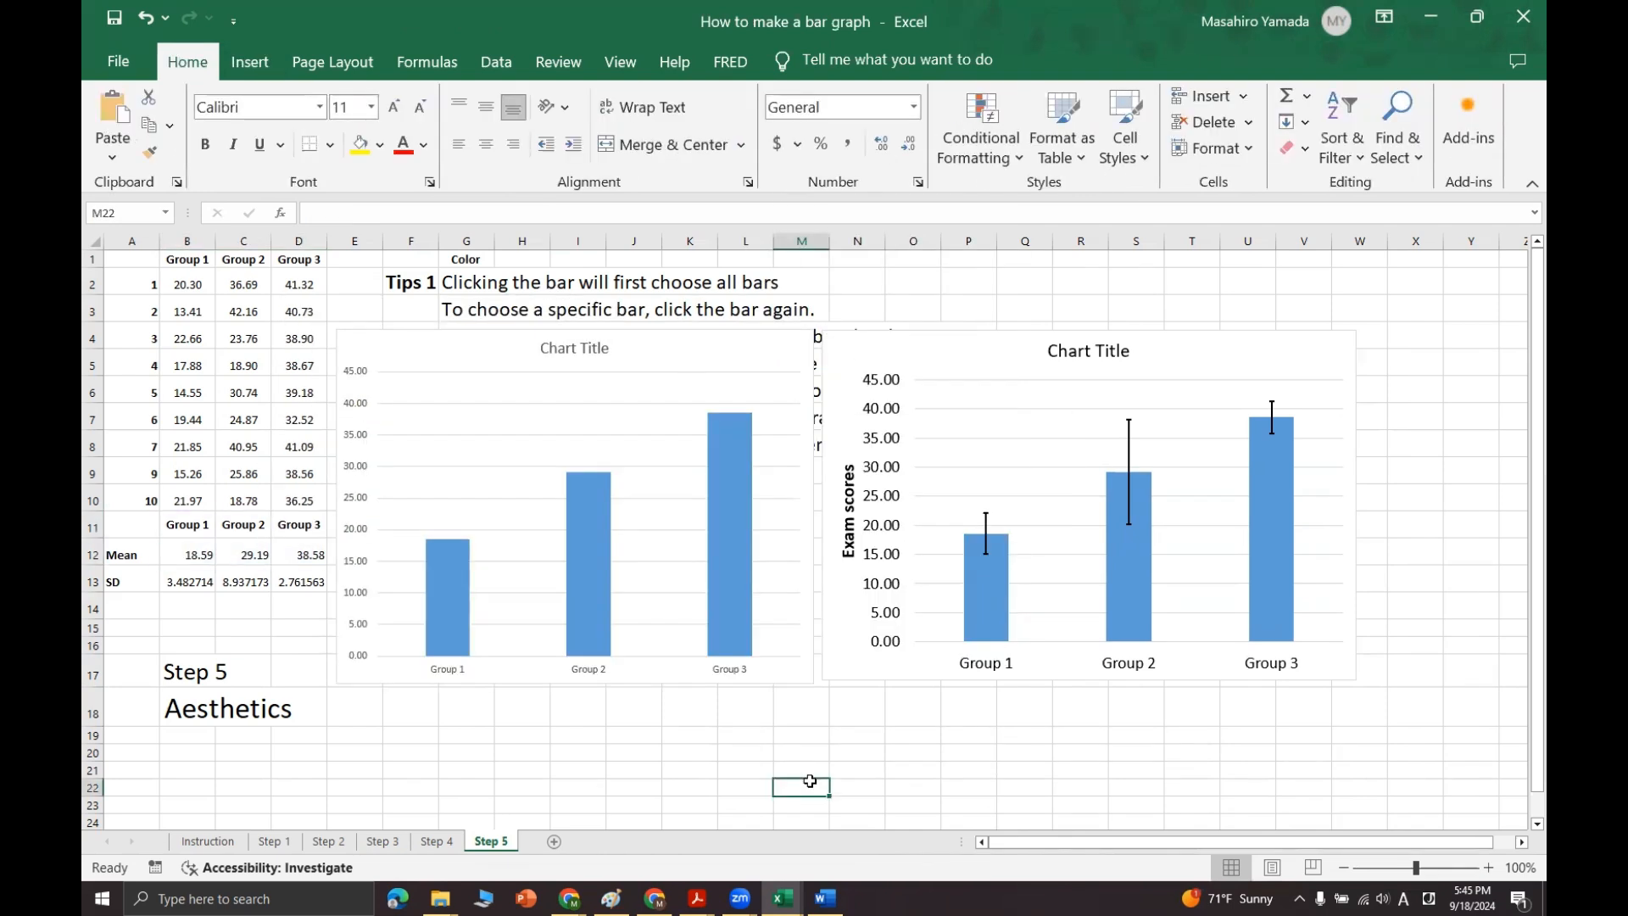
click(918, 668)
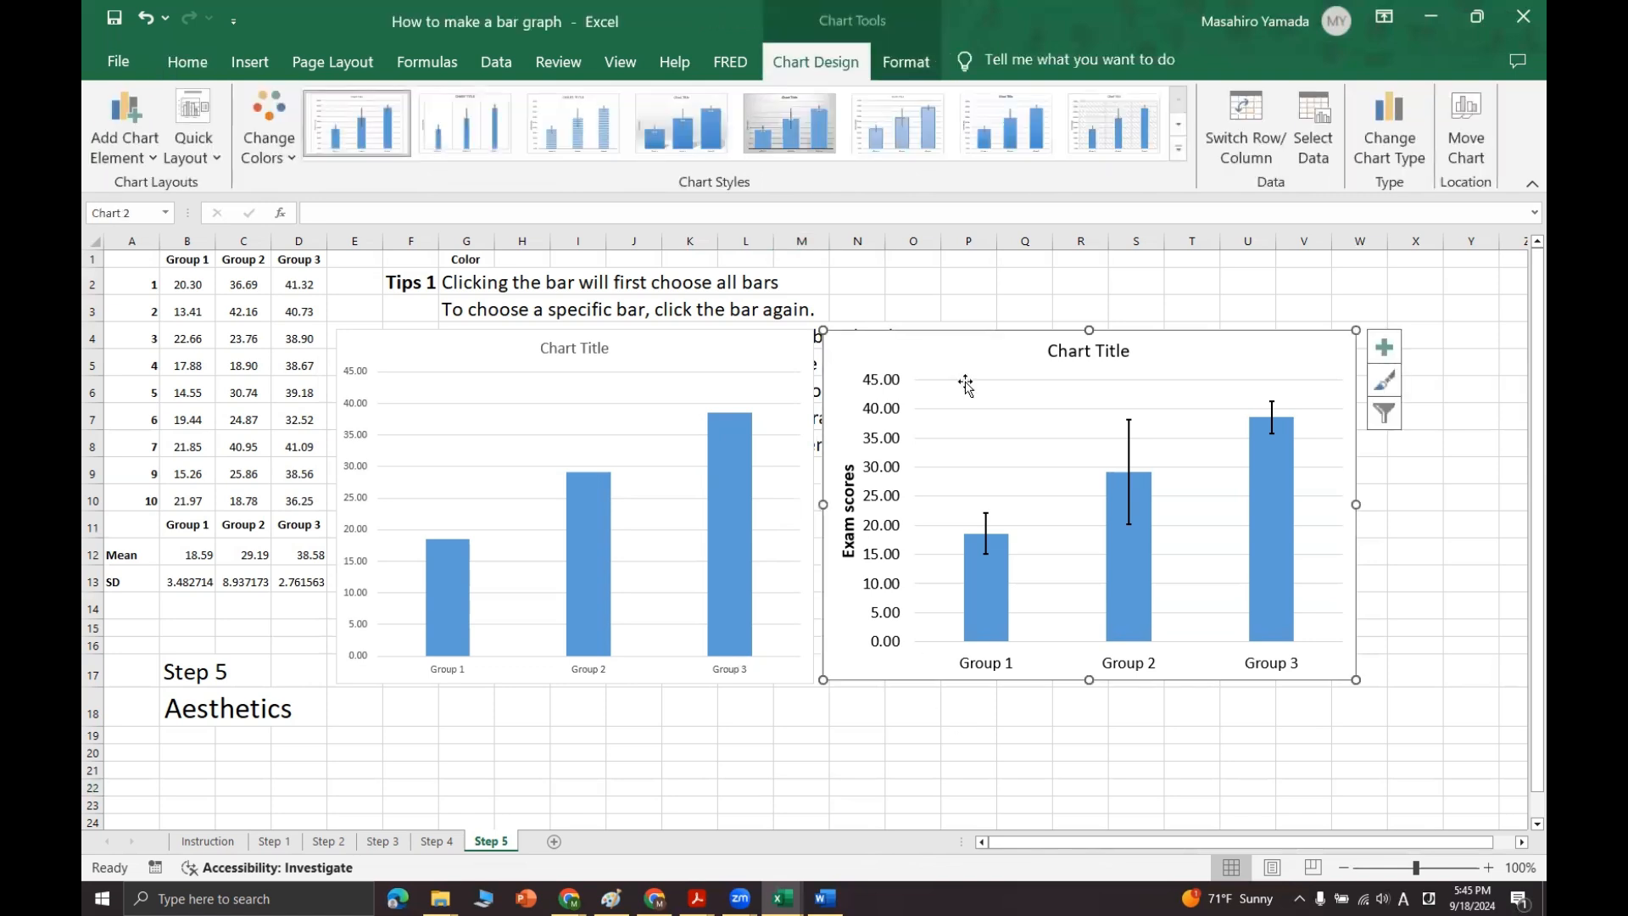
click(900, 736)
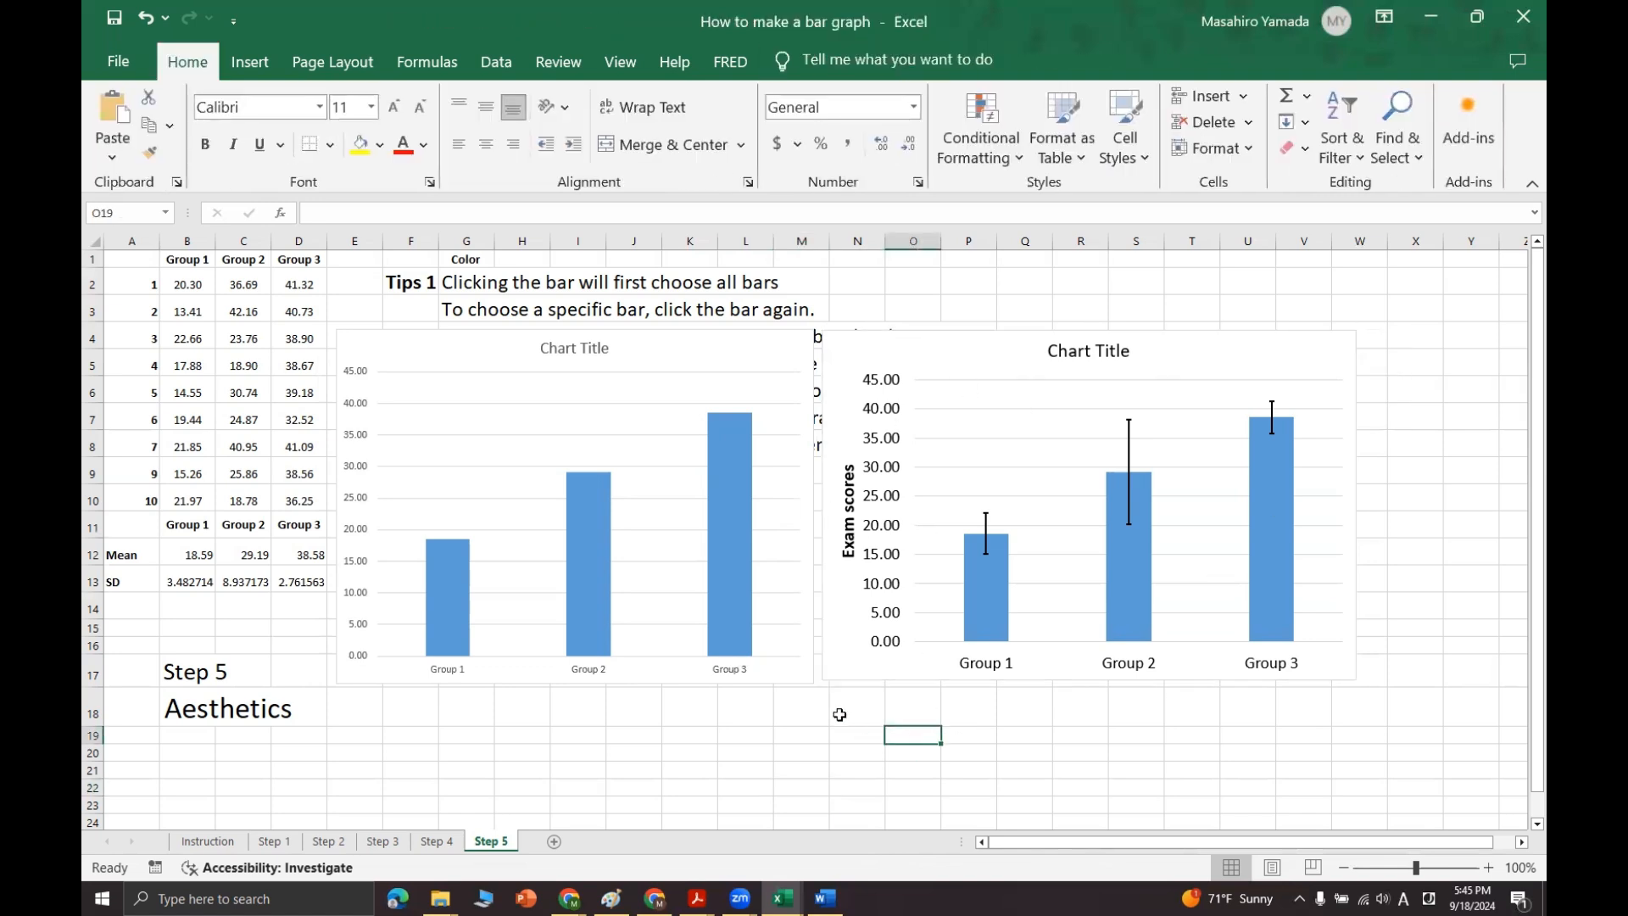